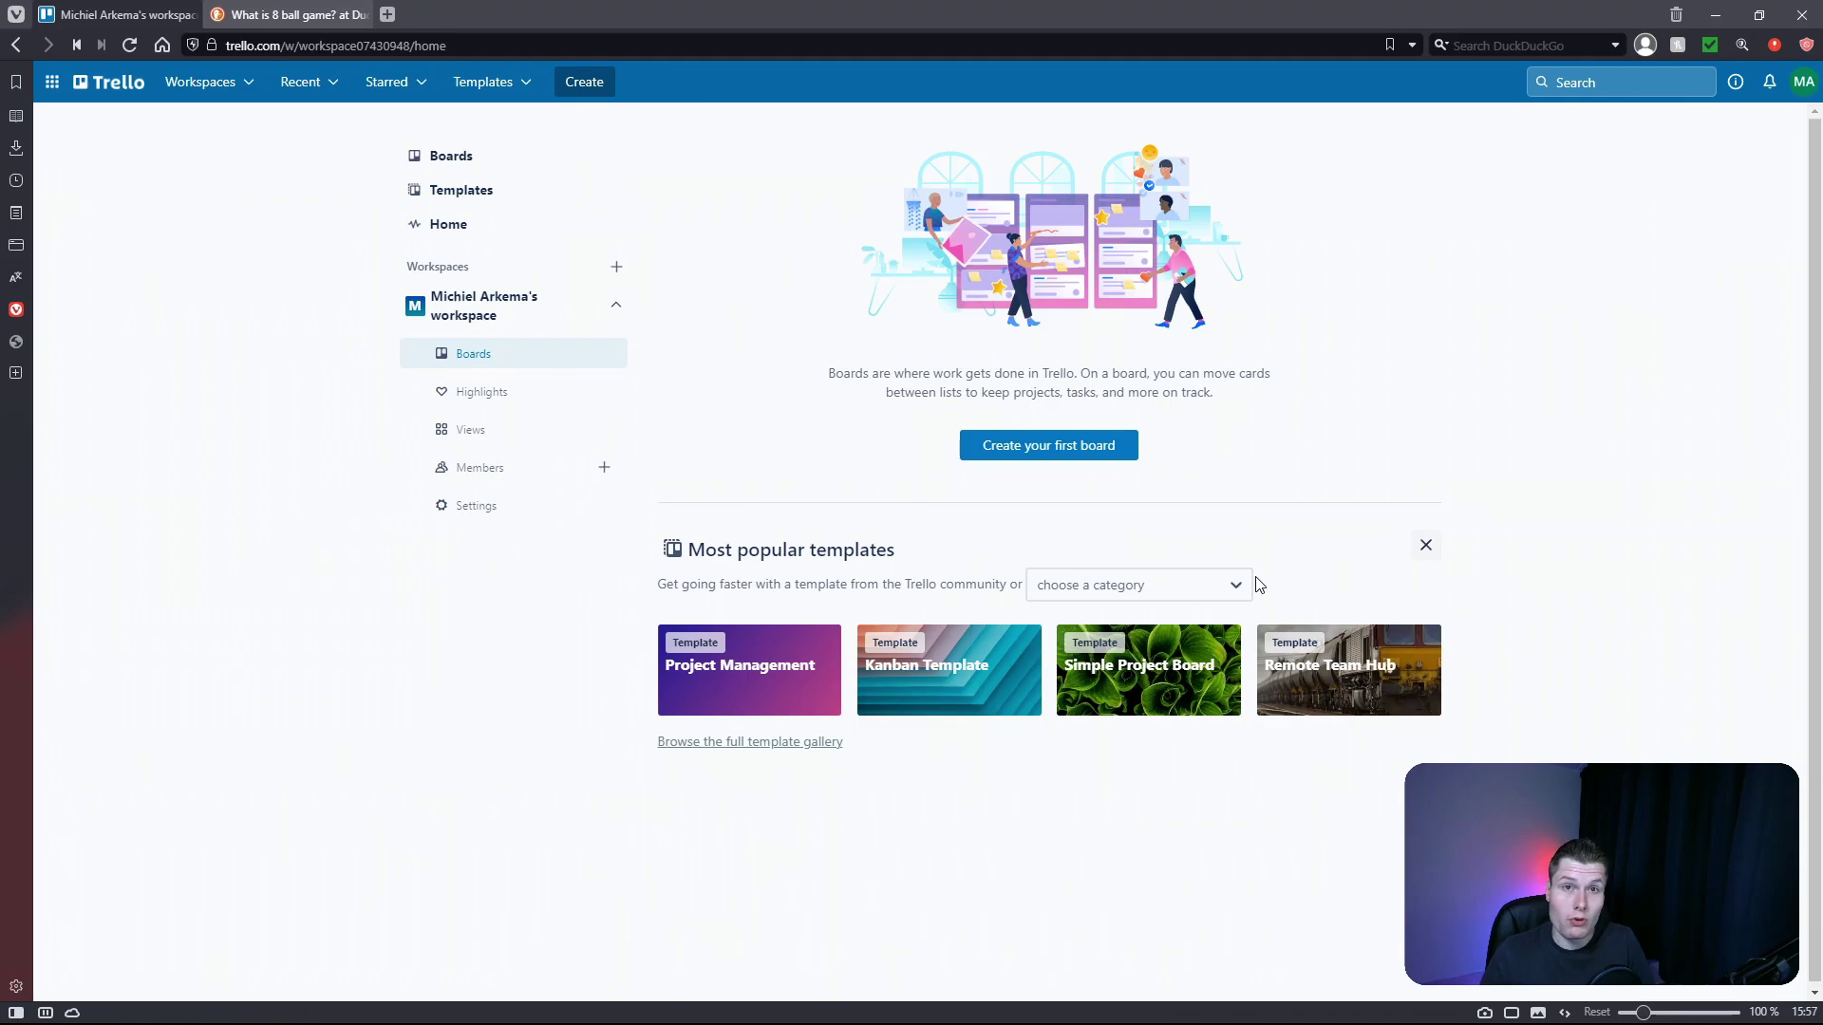
Step: Create a board titled 'Quiz' and dismiss the empty card entry in To Do
left_click(1077, 450)
left_click(1230, 618)
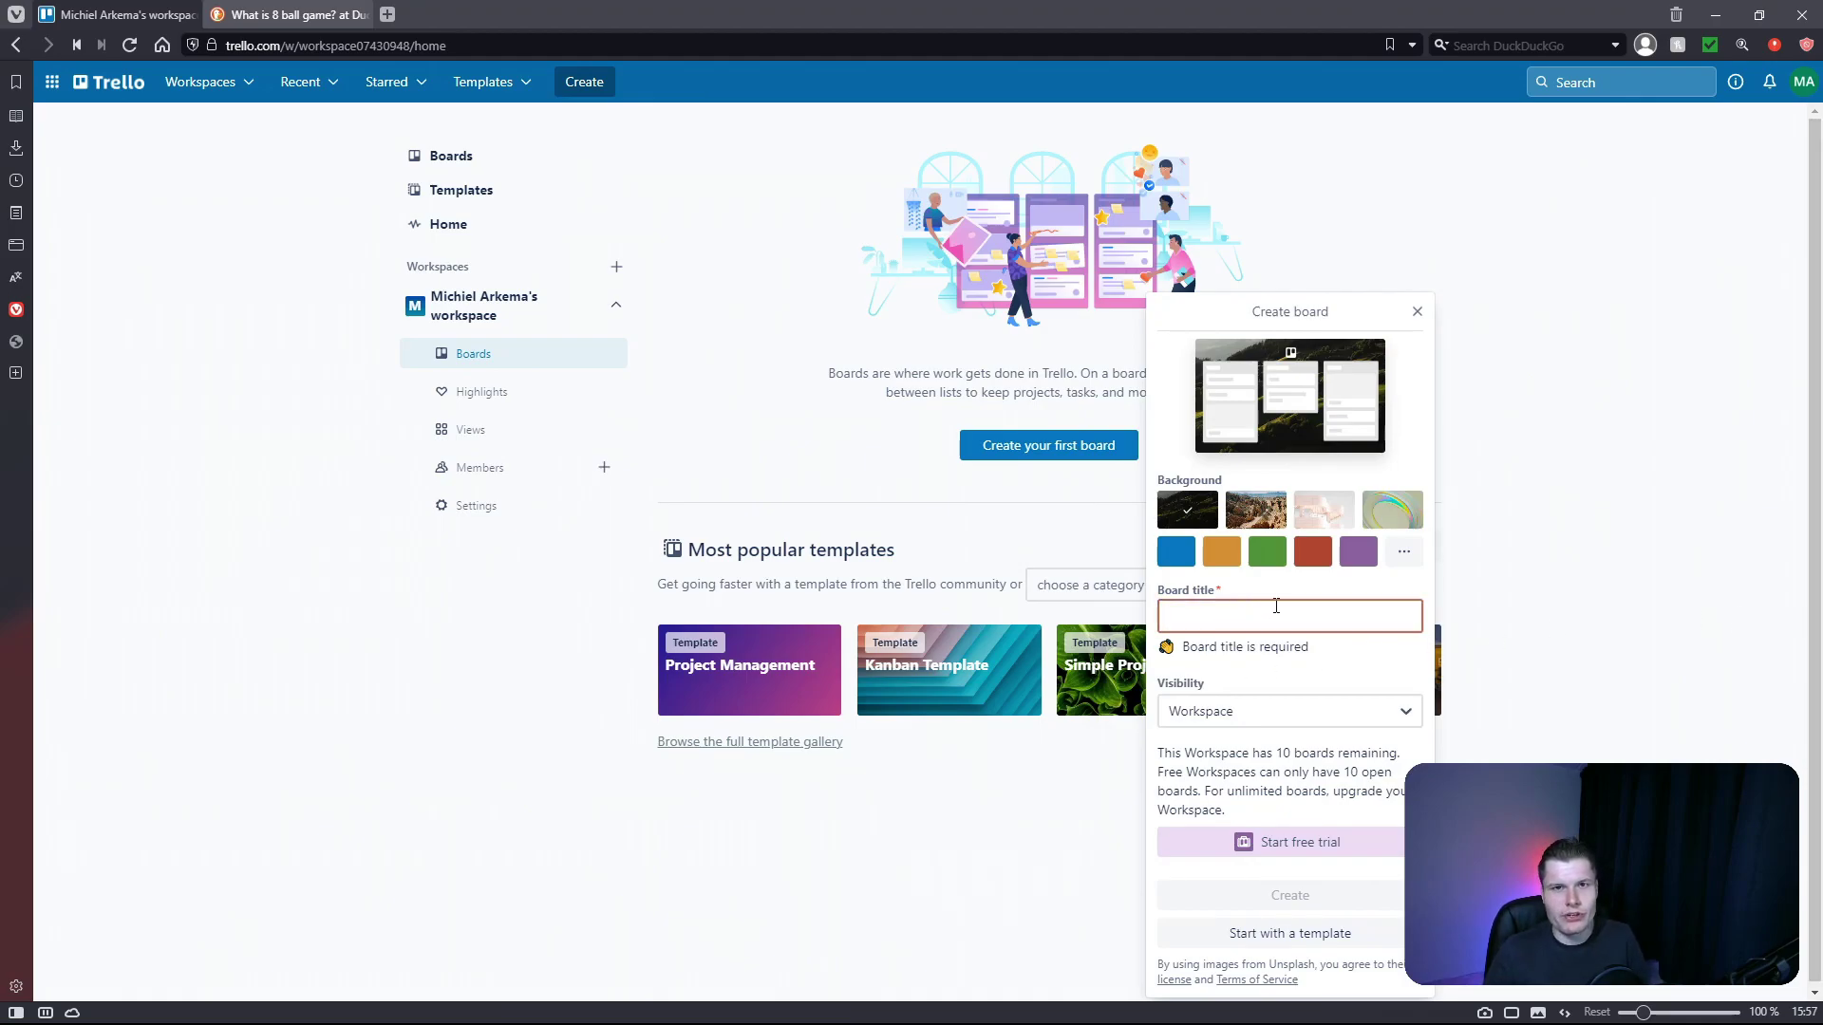
type("Quiz")
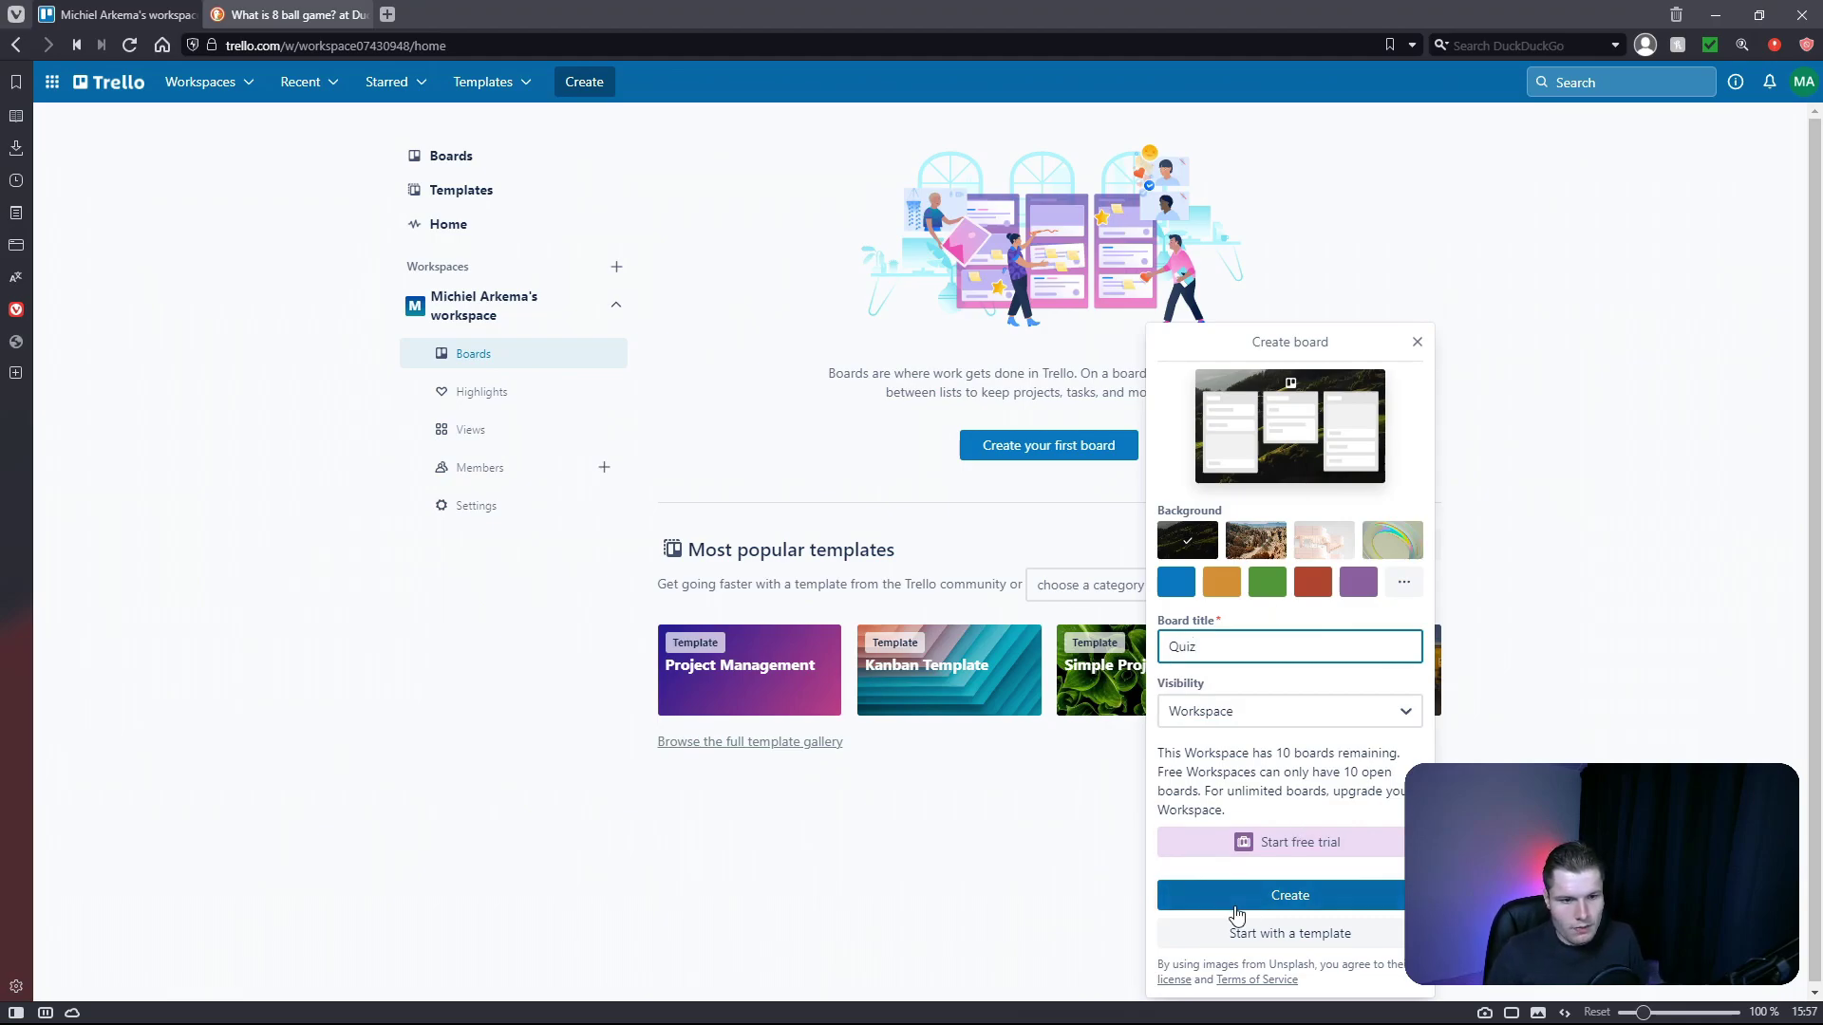
left_click(1301, 892)
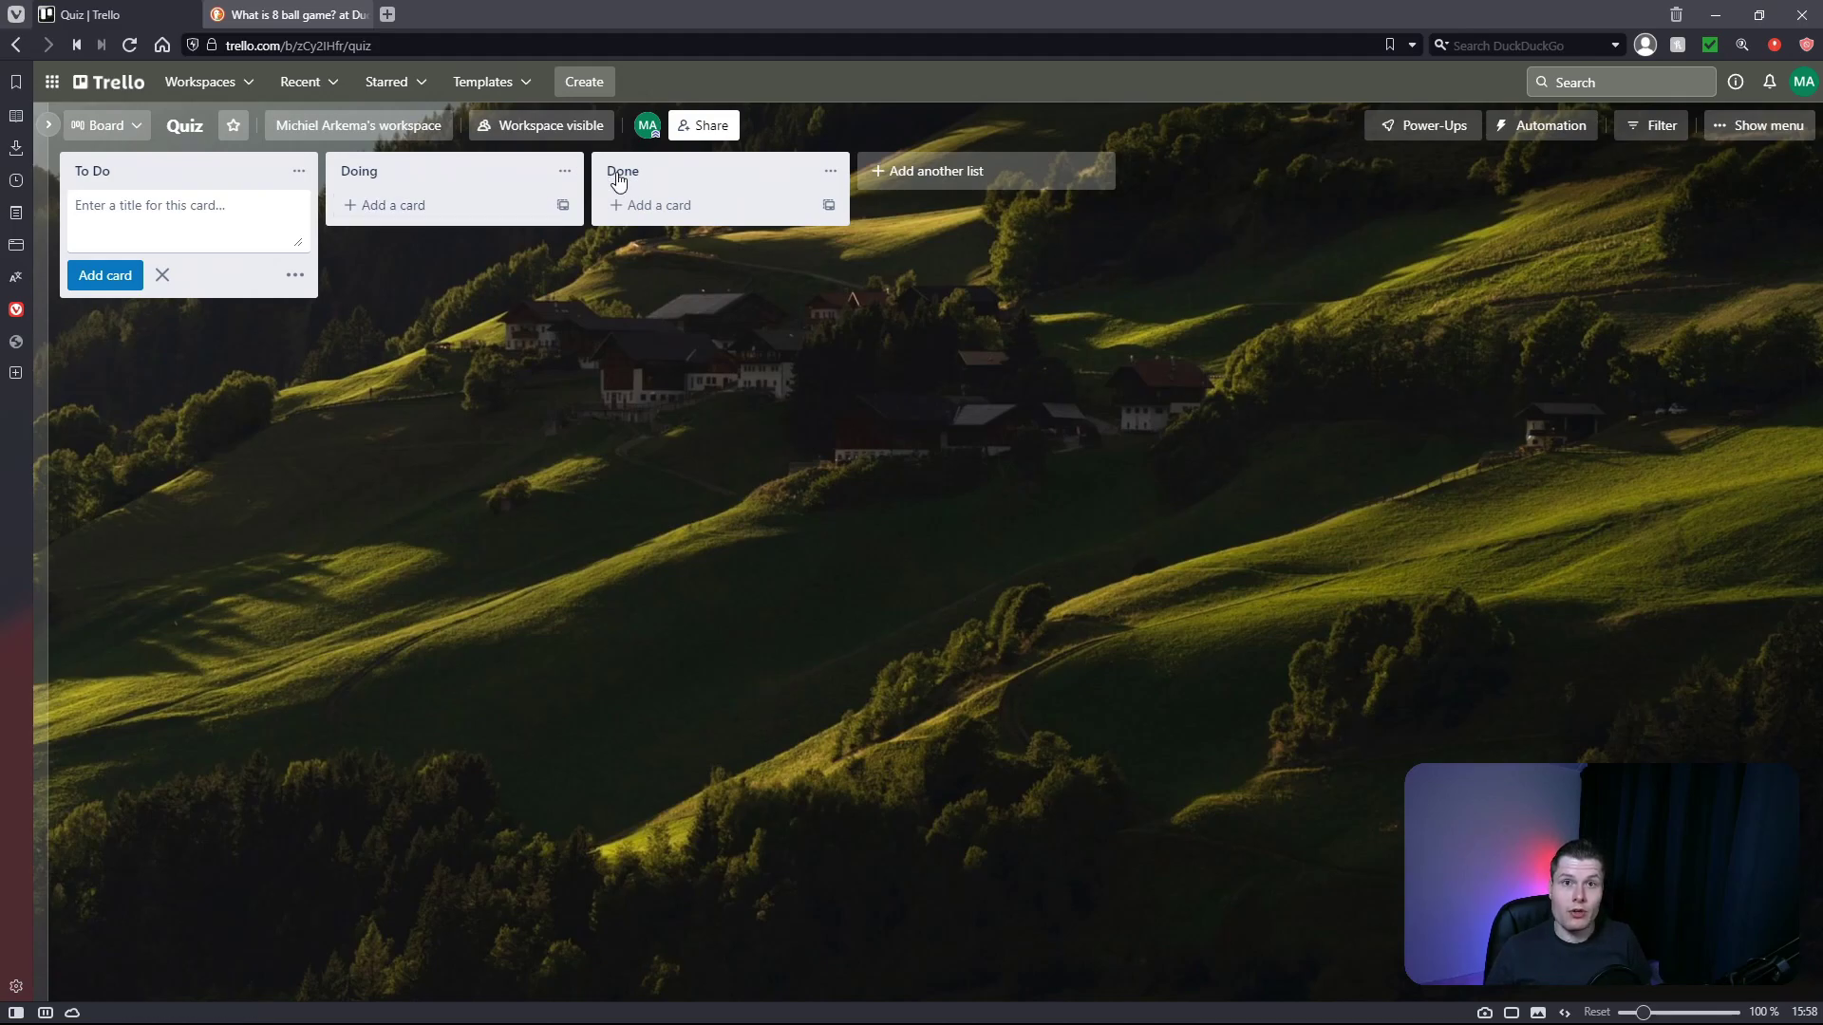
left_click(568, 299)
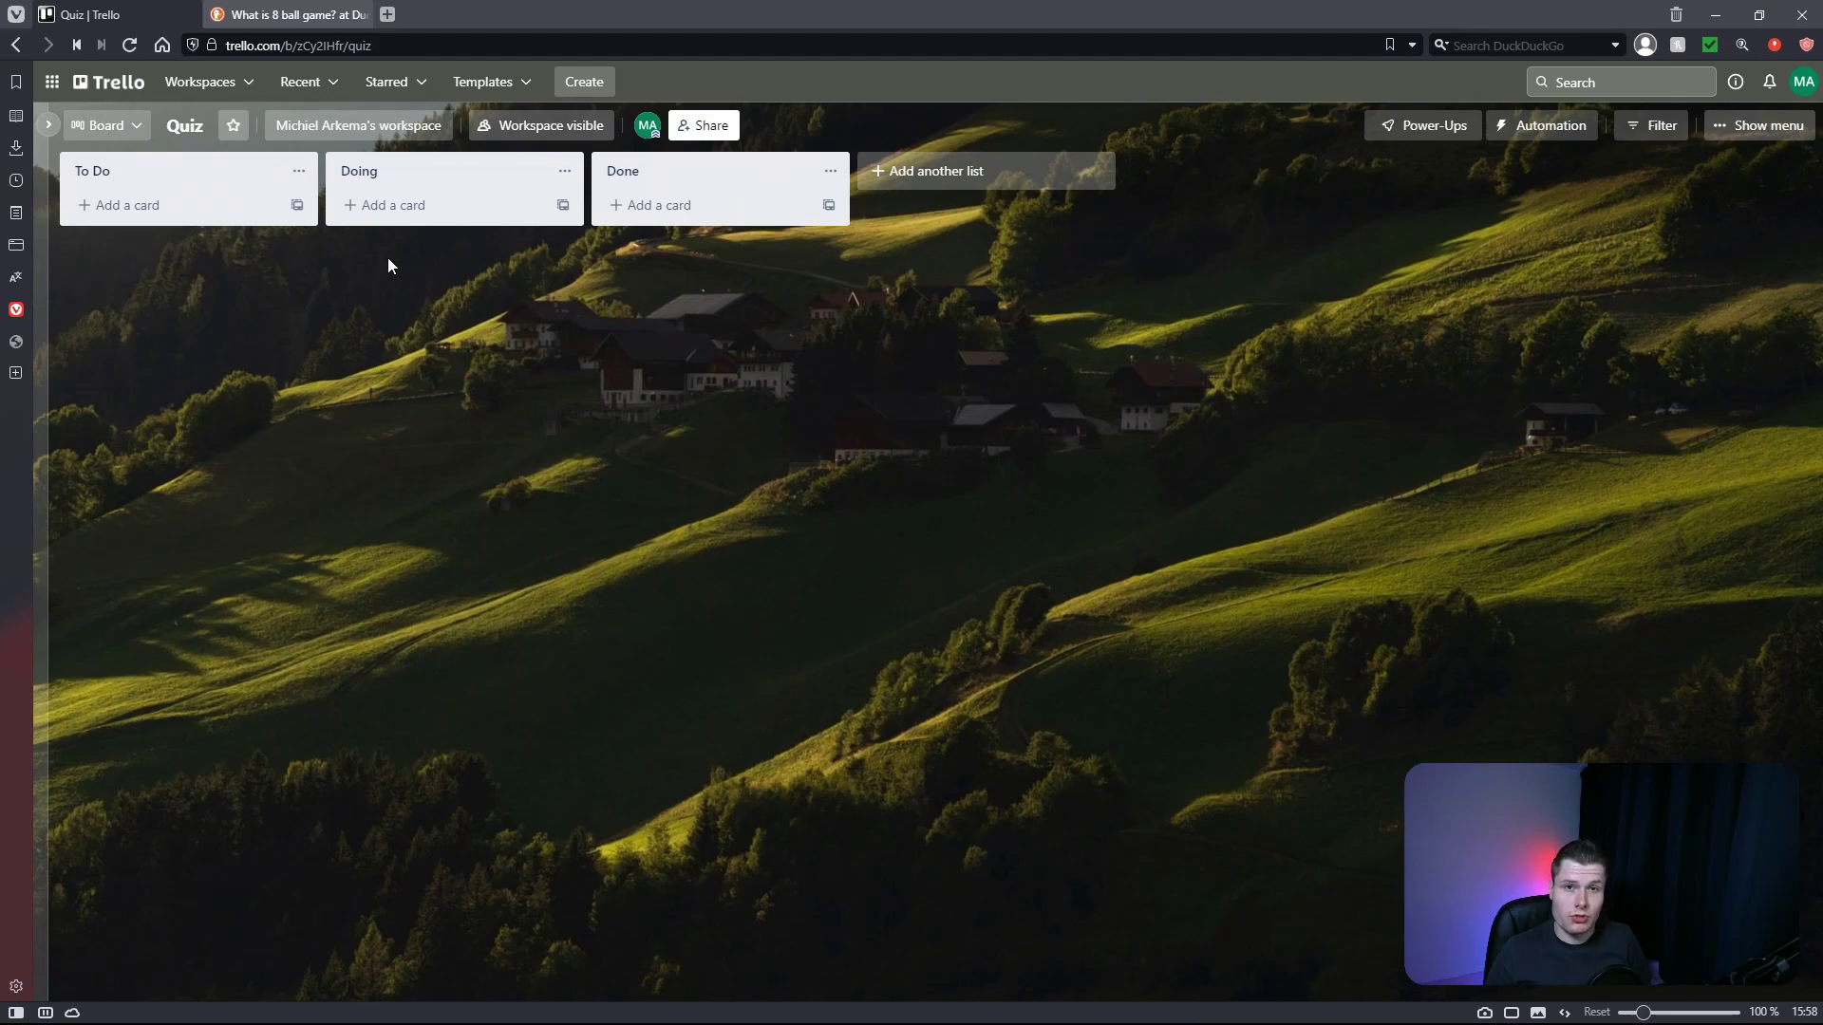
Step: Add a card titled 'Create Project' to the To Do list
left_click(118, 205)
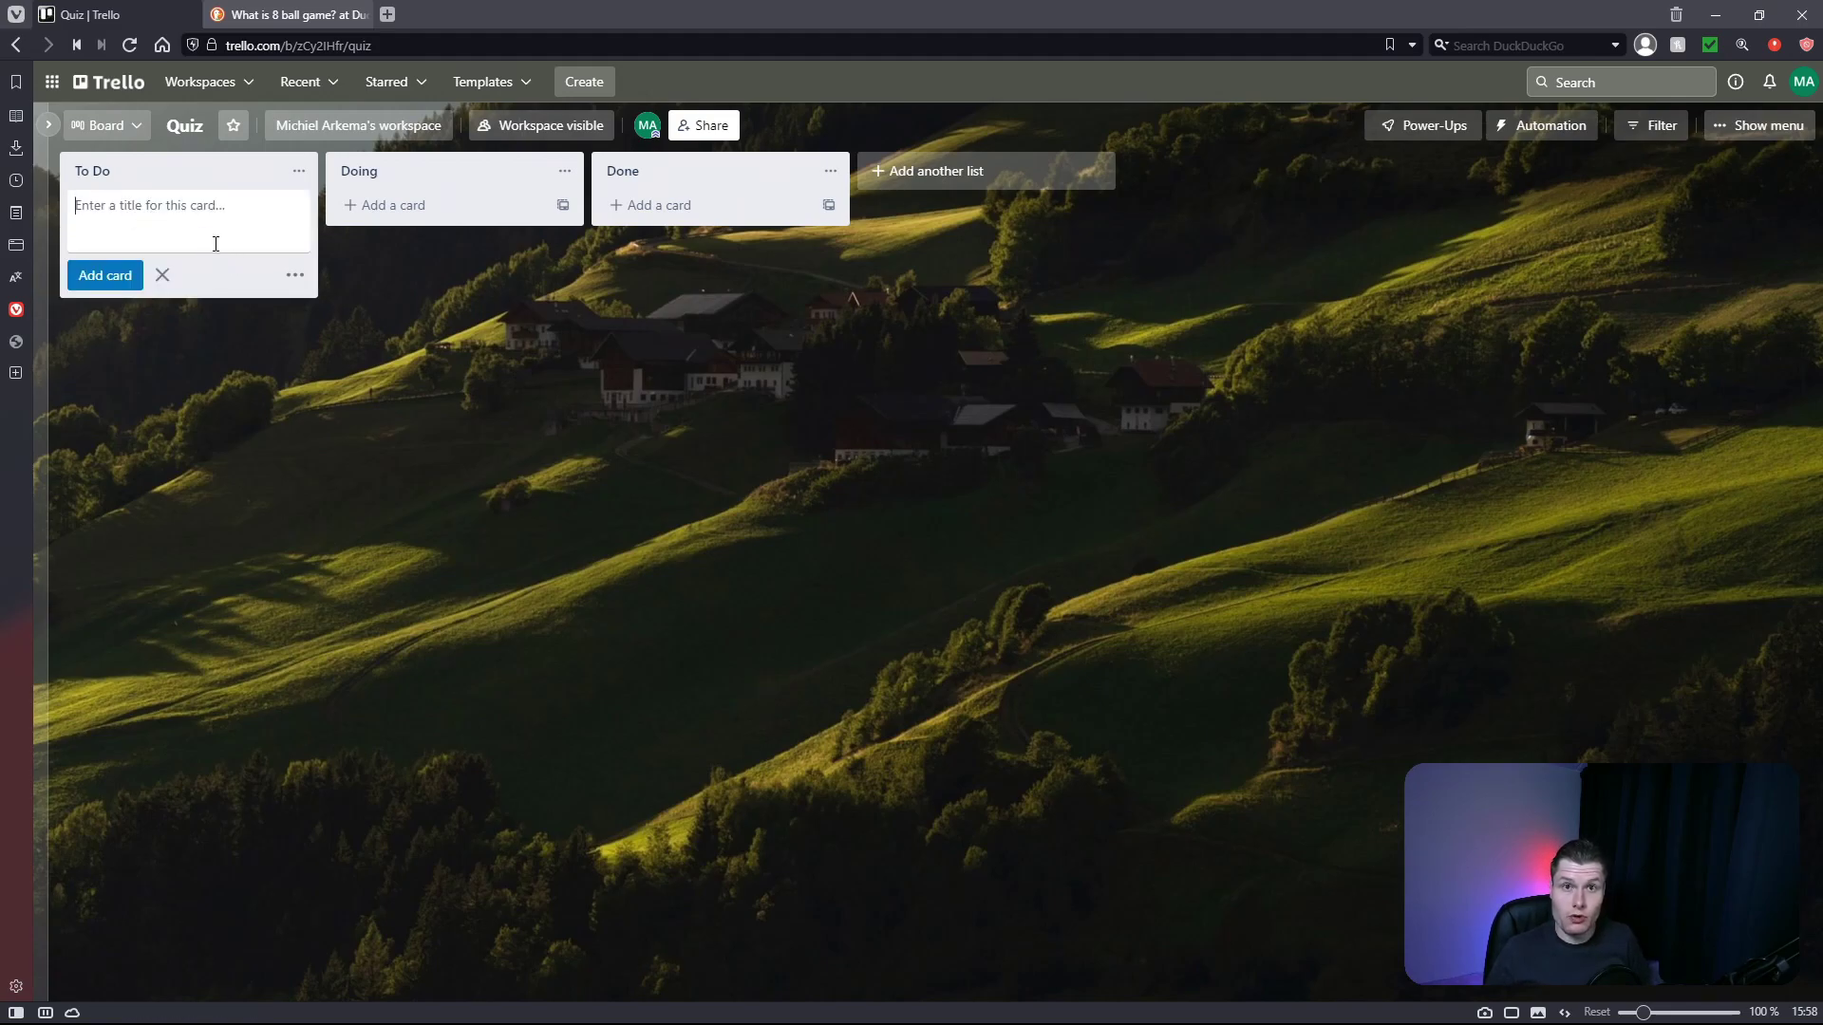
type("Create ")
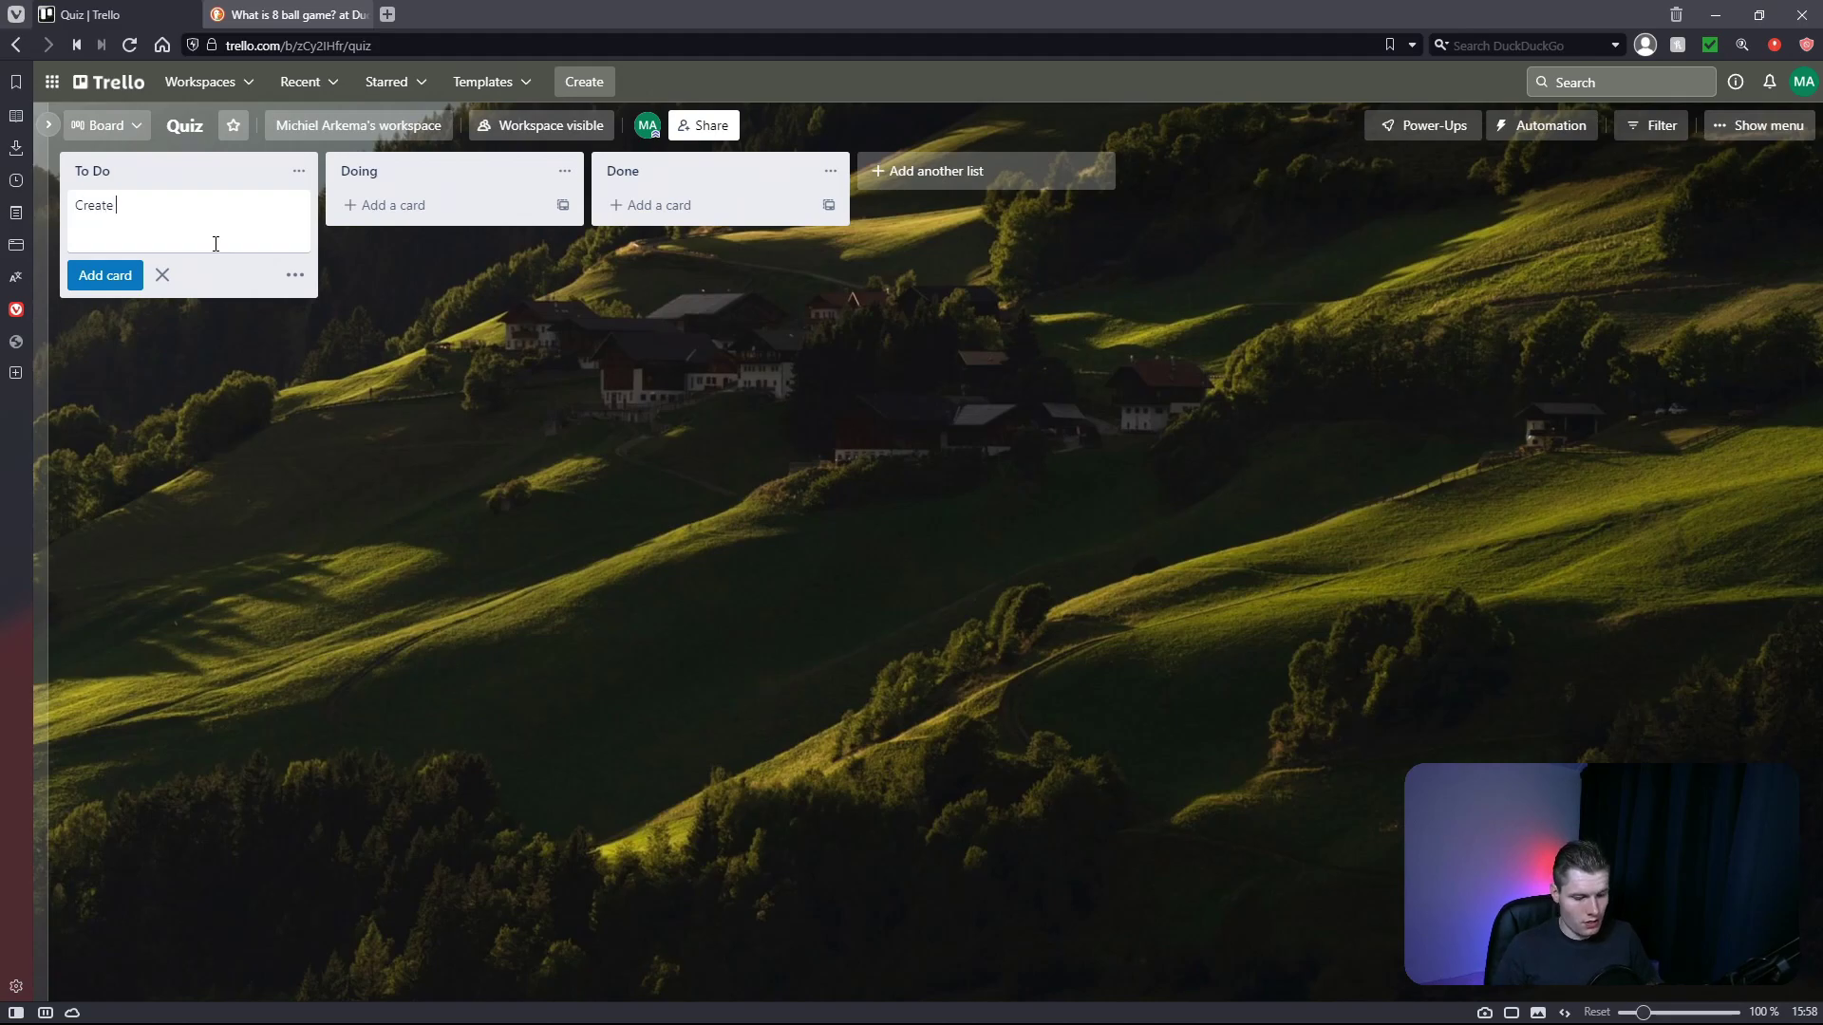
type("Project")
key("Return")
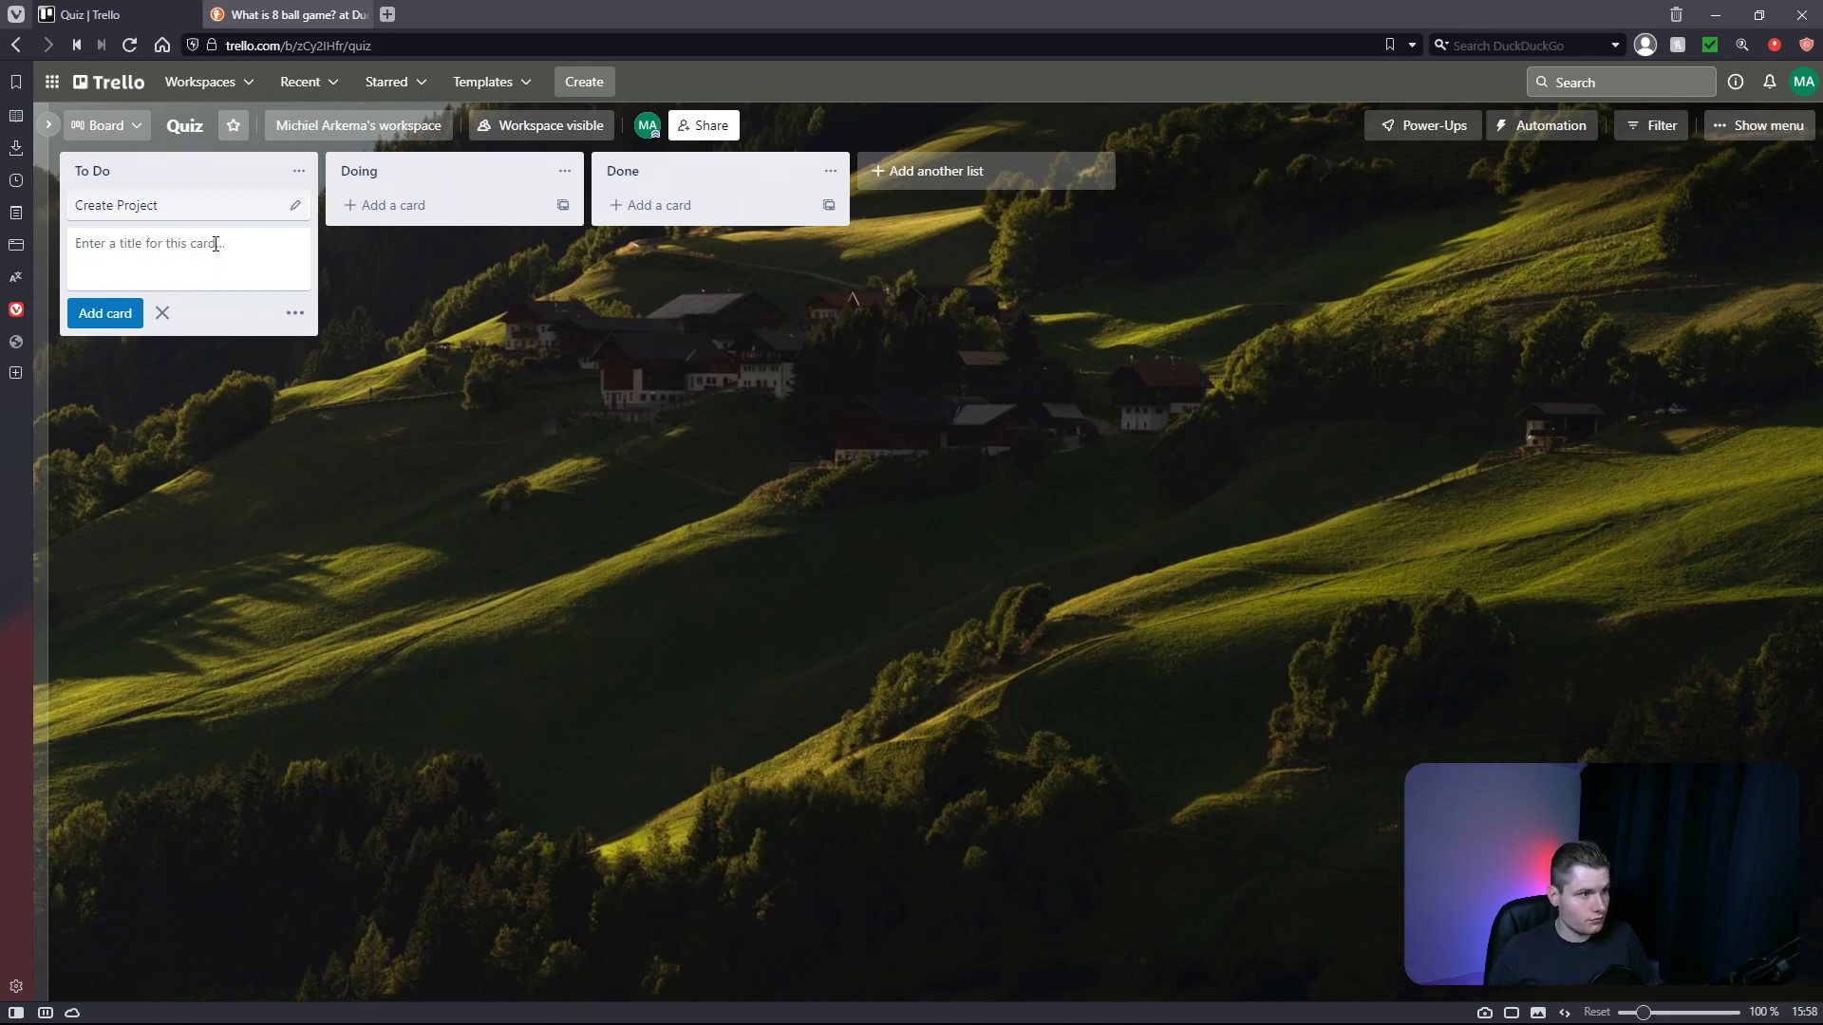
left_click(329, 246)
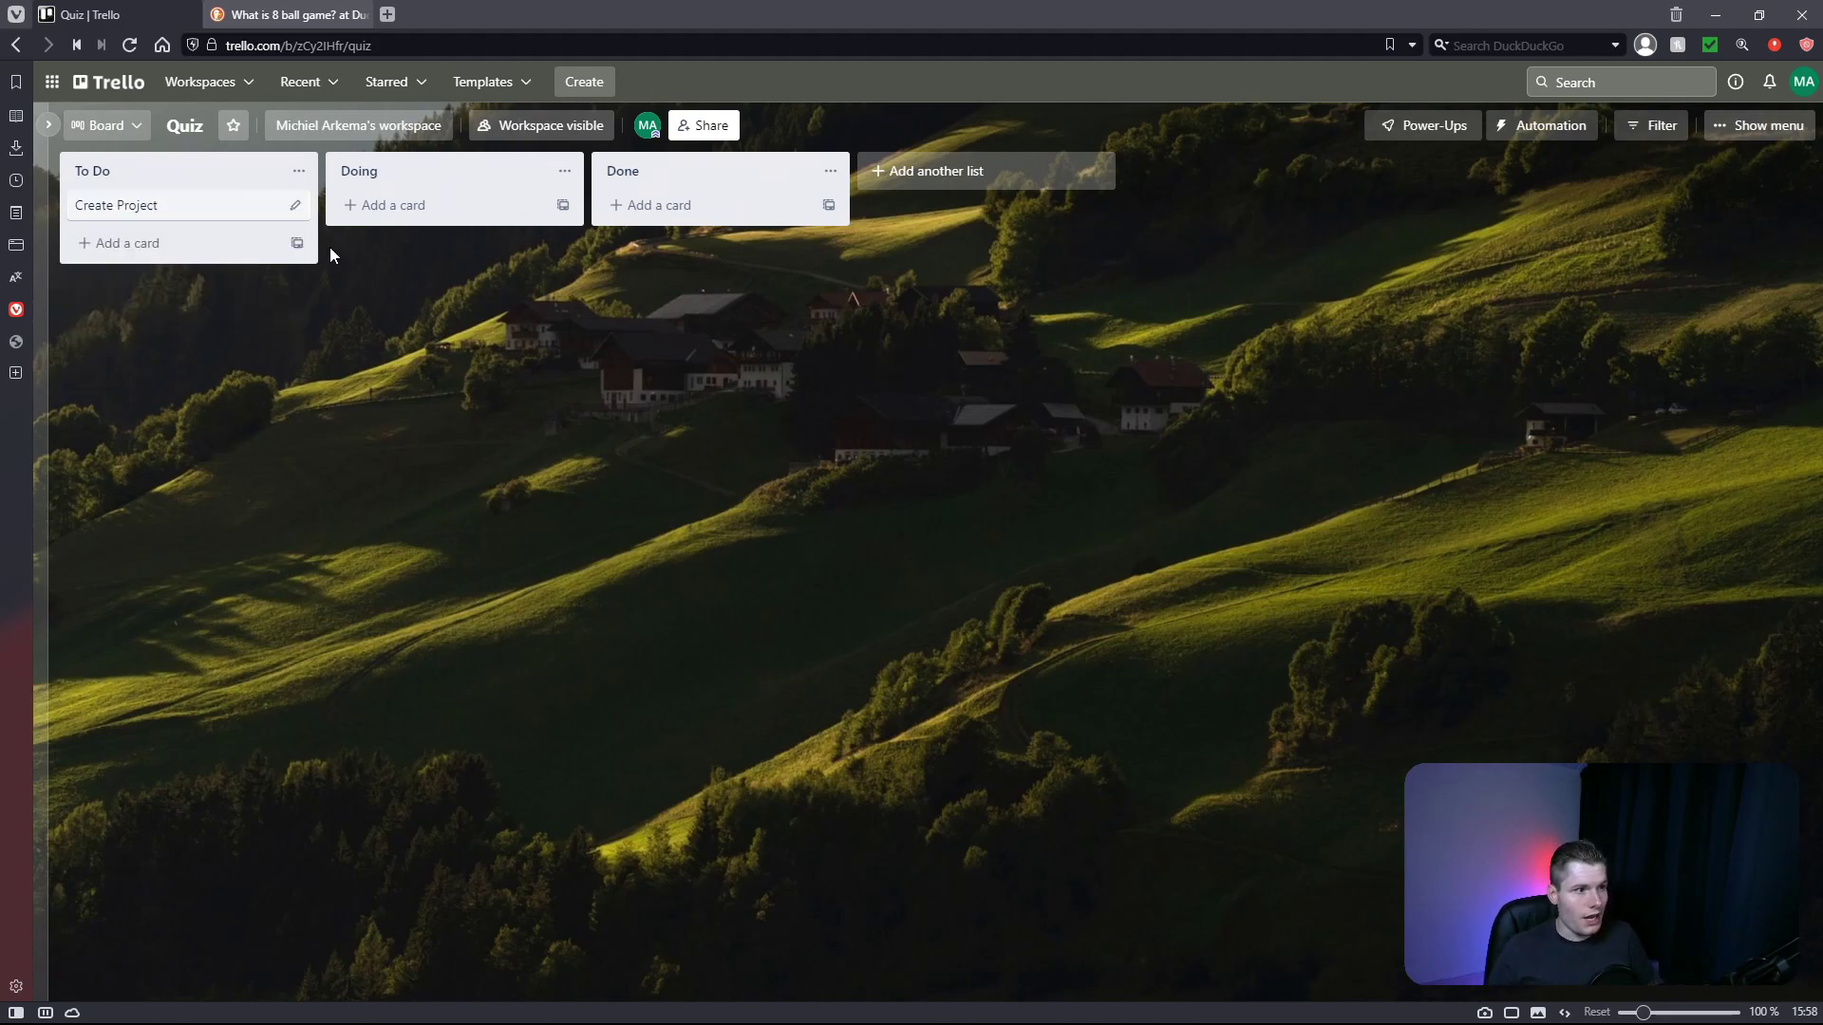
Step: Give Create Project the description 'Create the project under the personal workspace folder.'
left_click(189, 216)
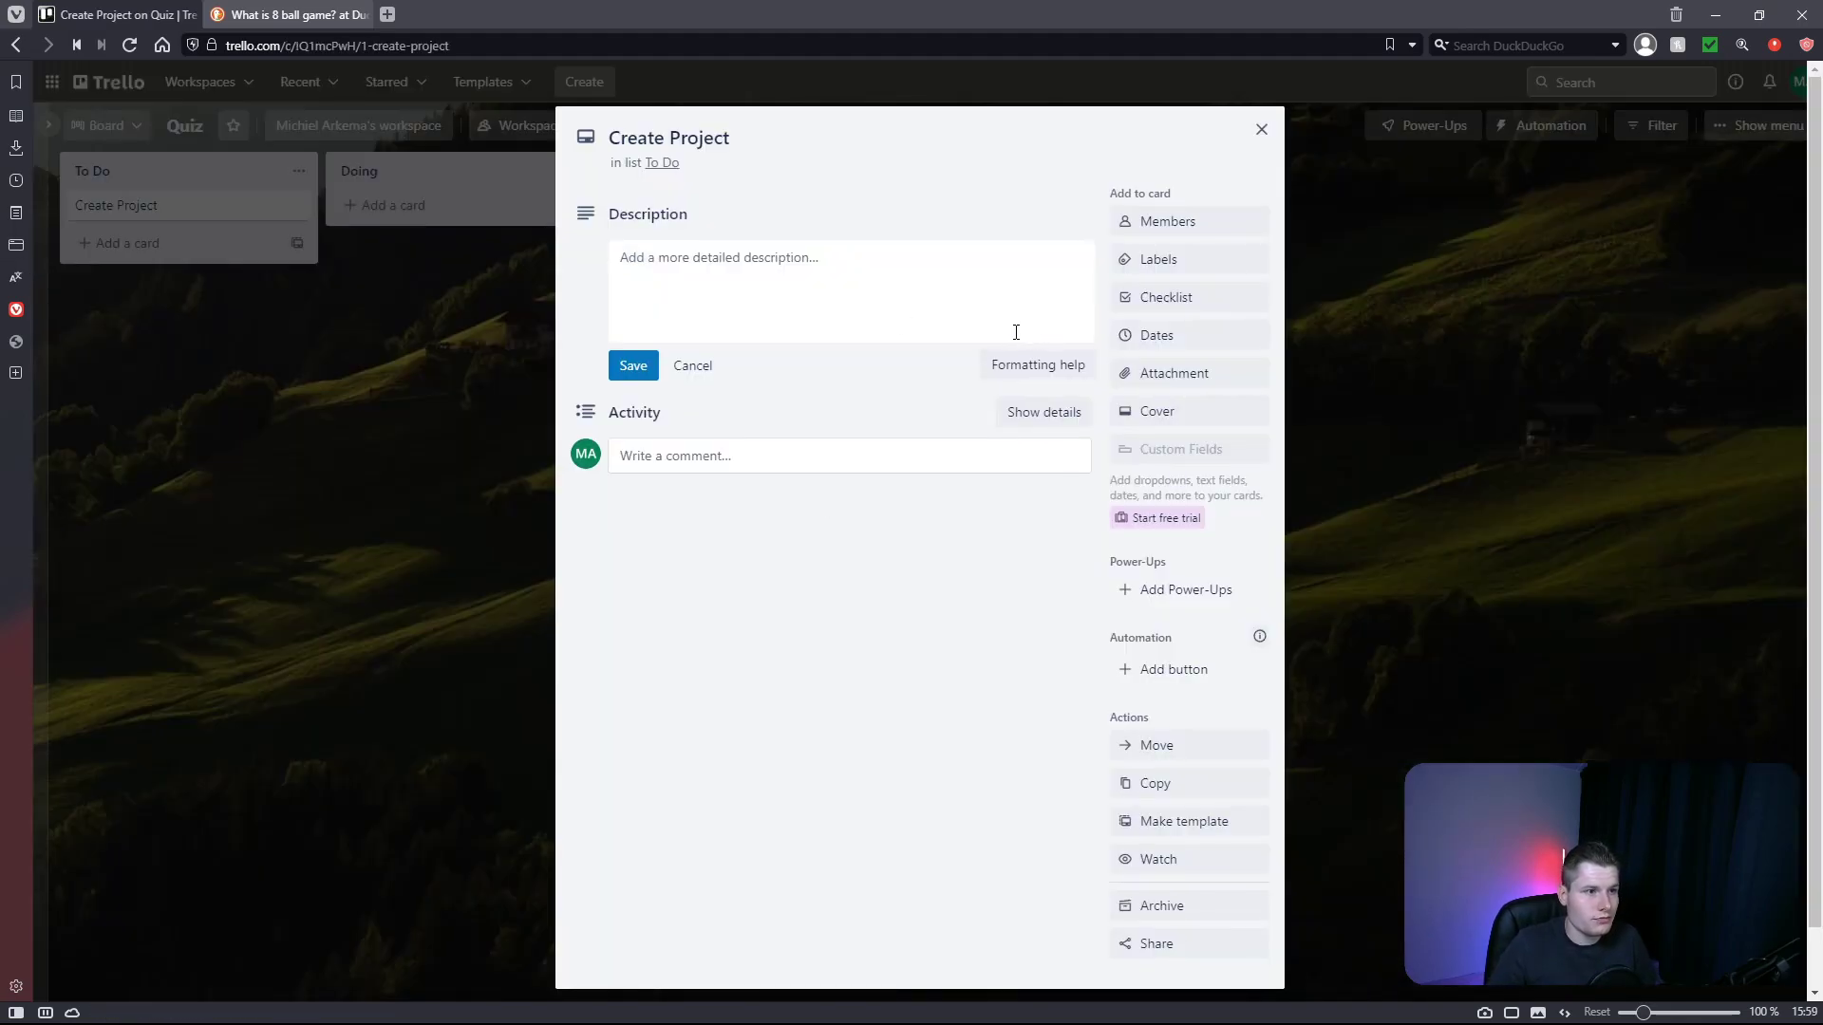
left_click(713, 280)
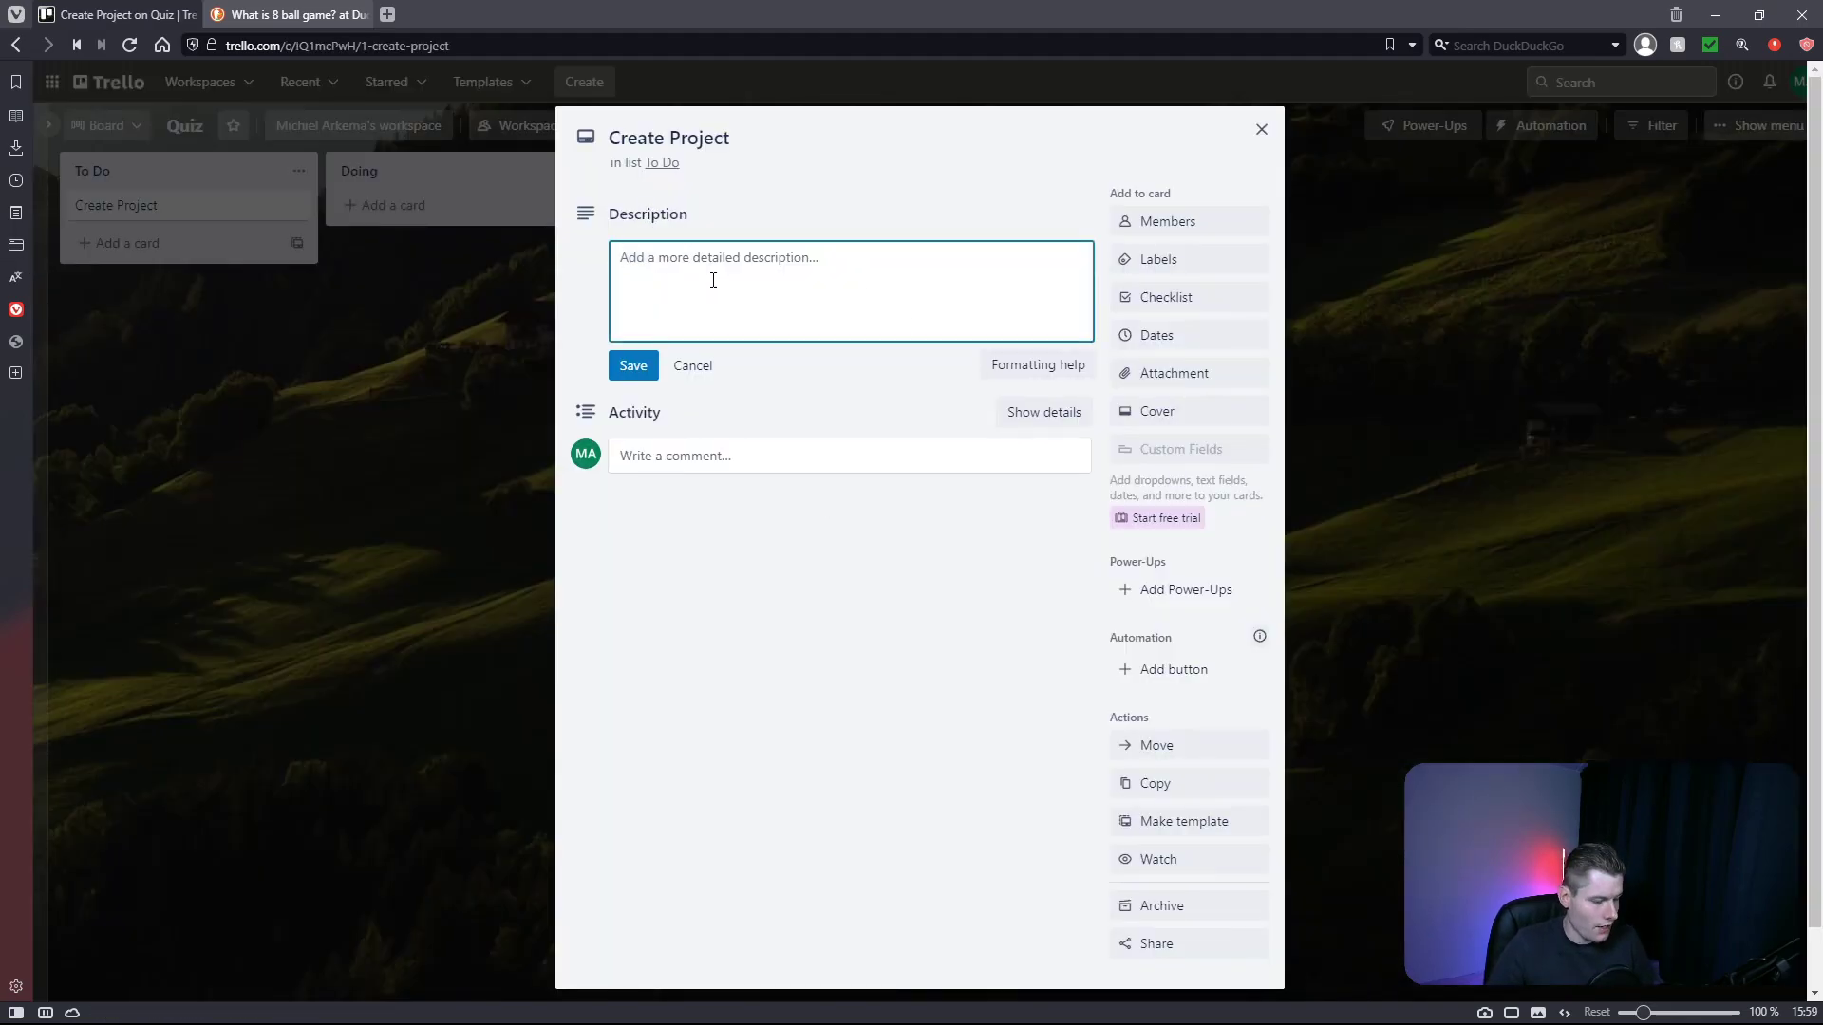
type("Cr")
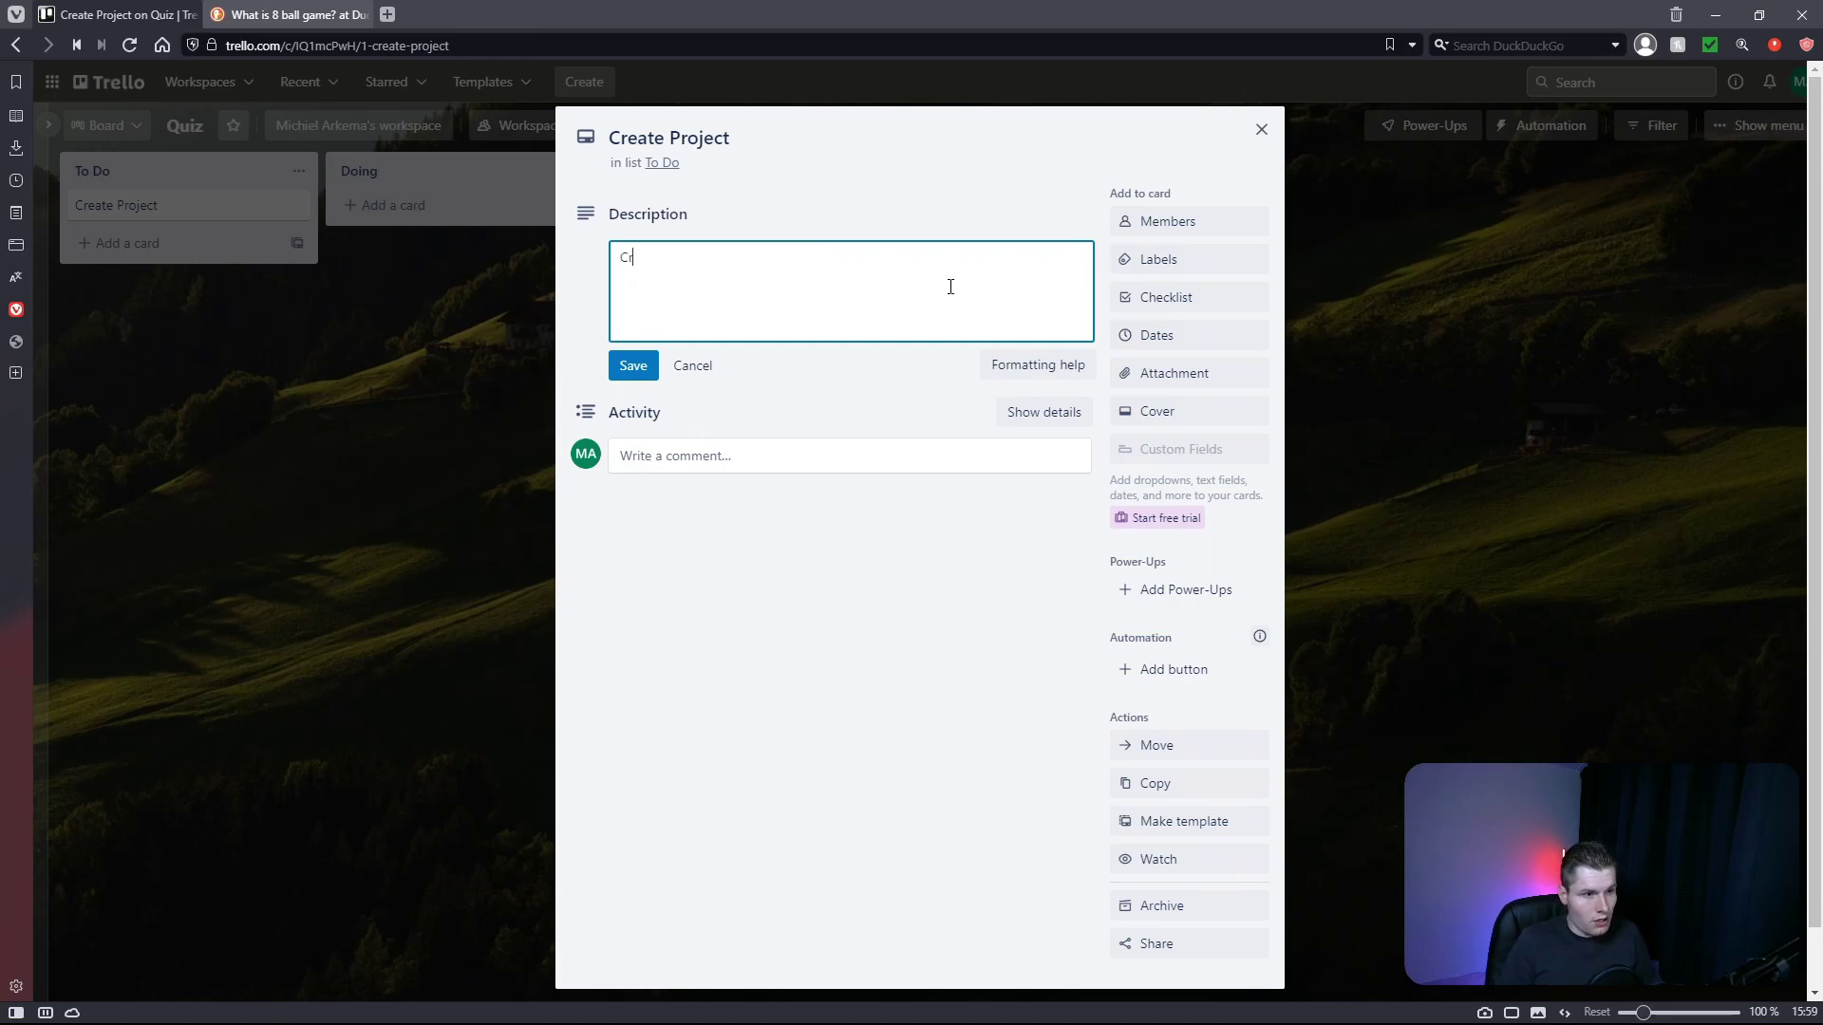
type("eate the project")
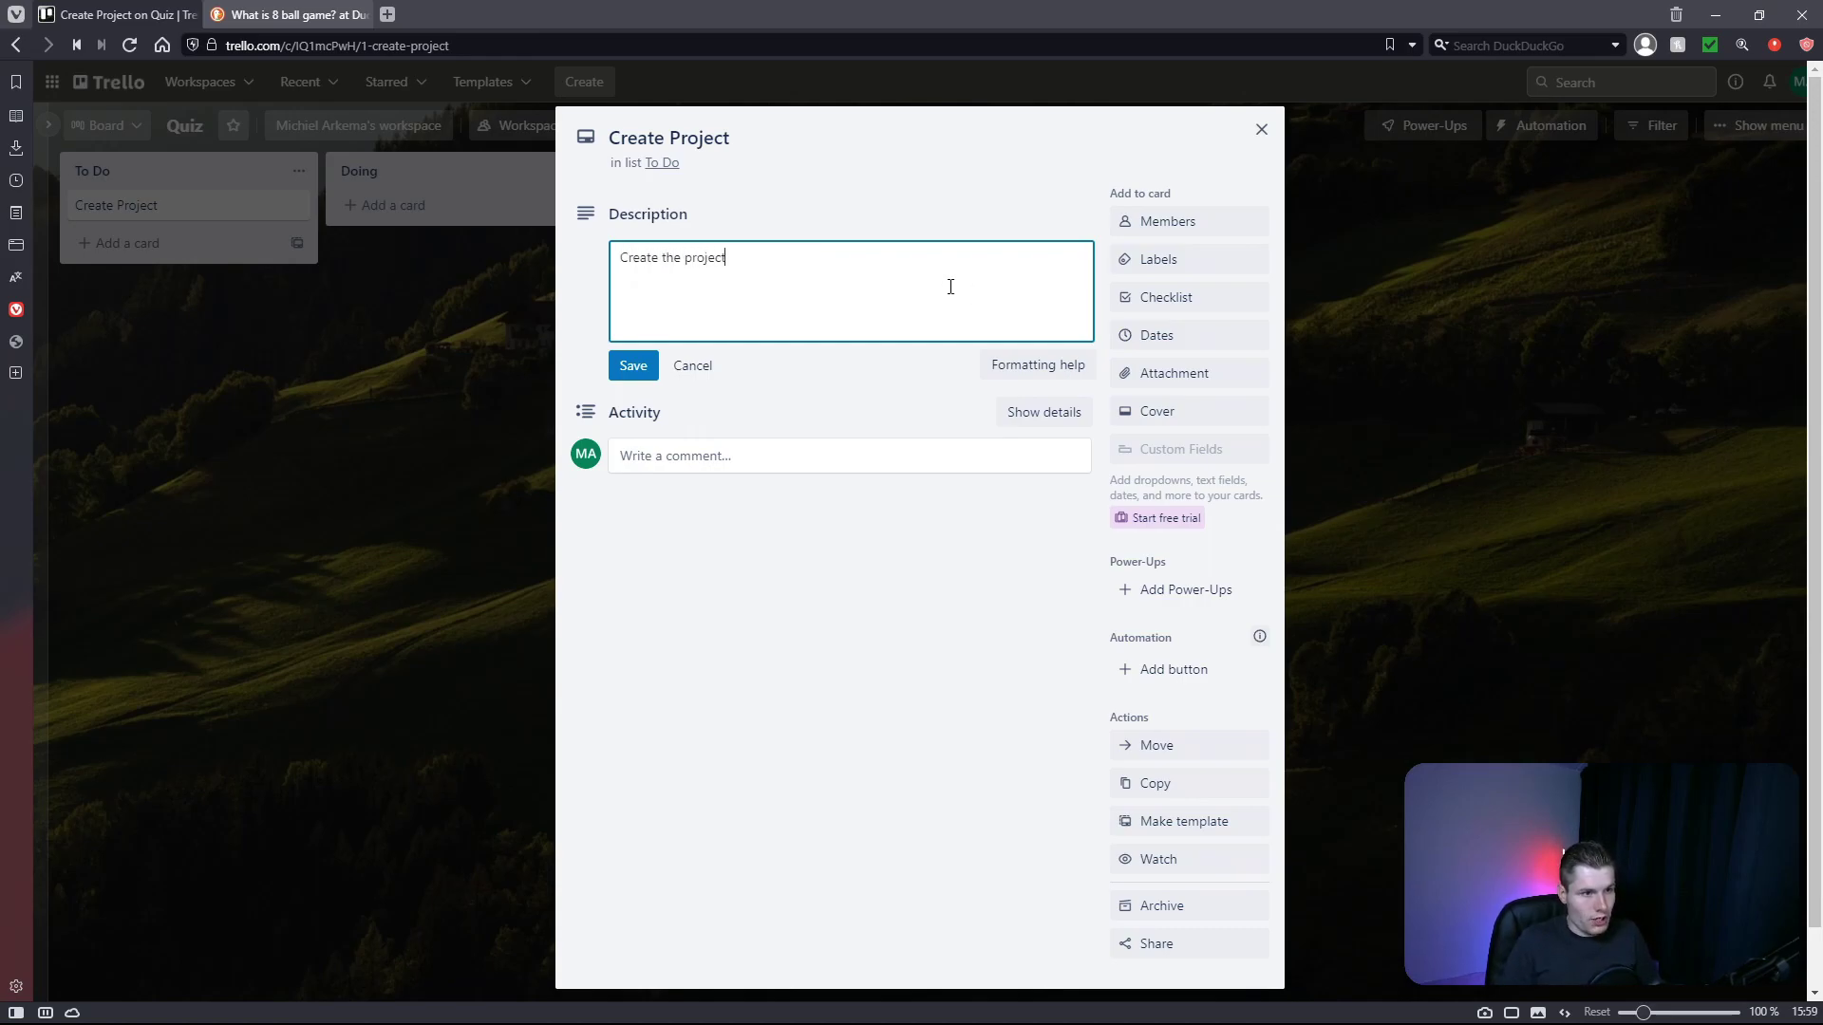
type(" under the")
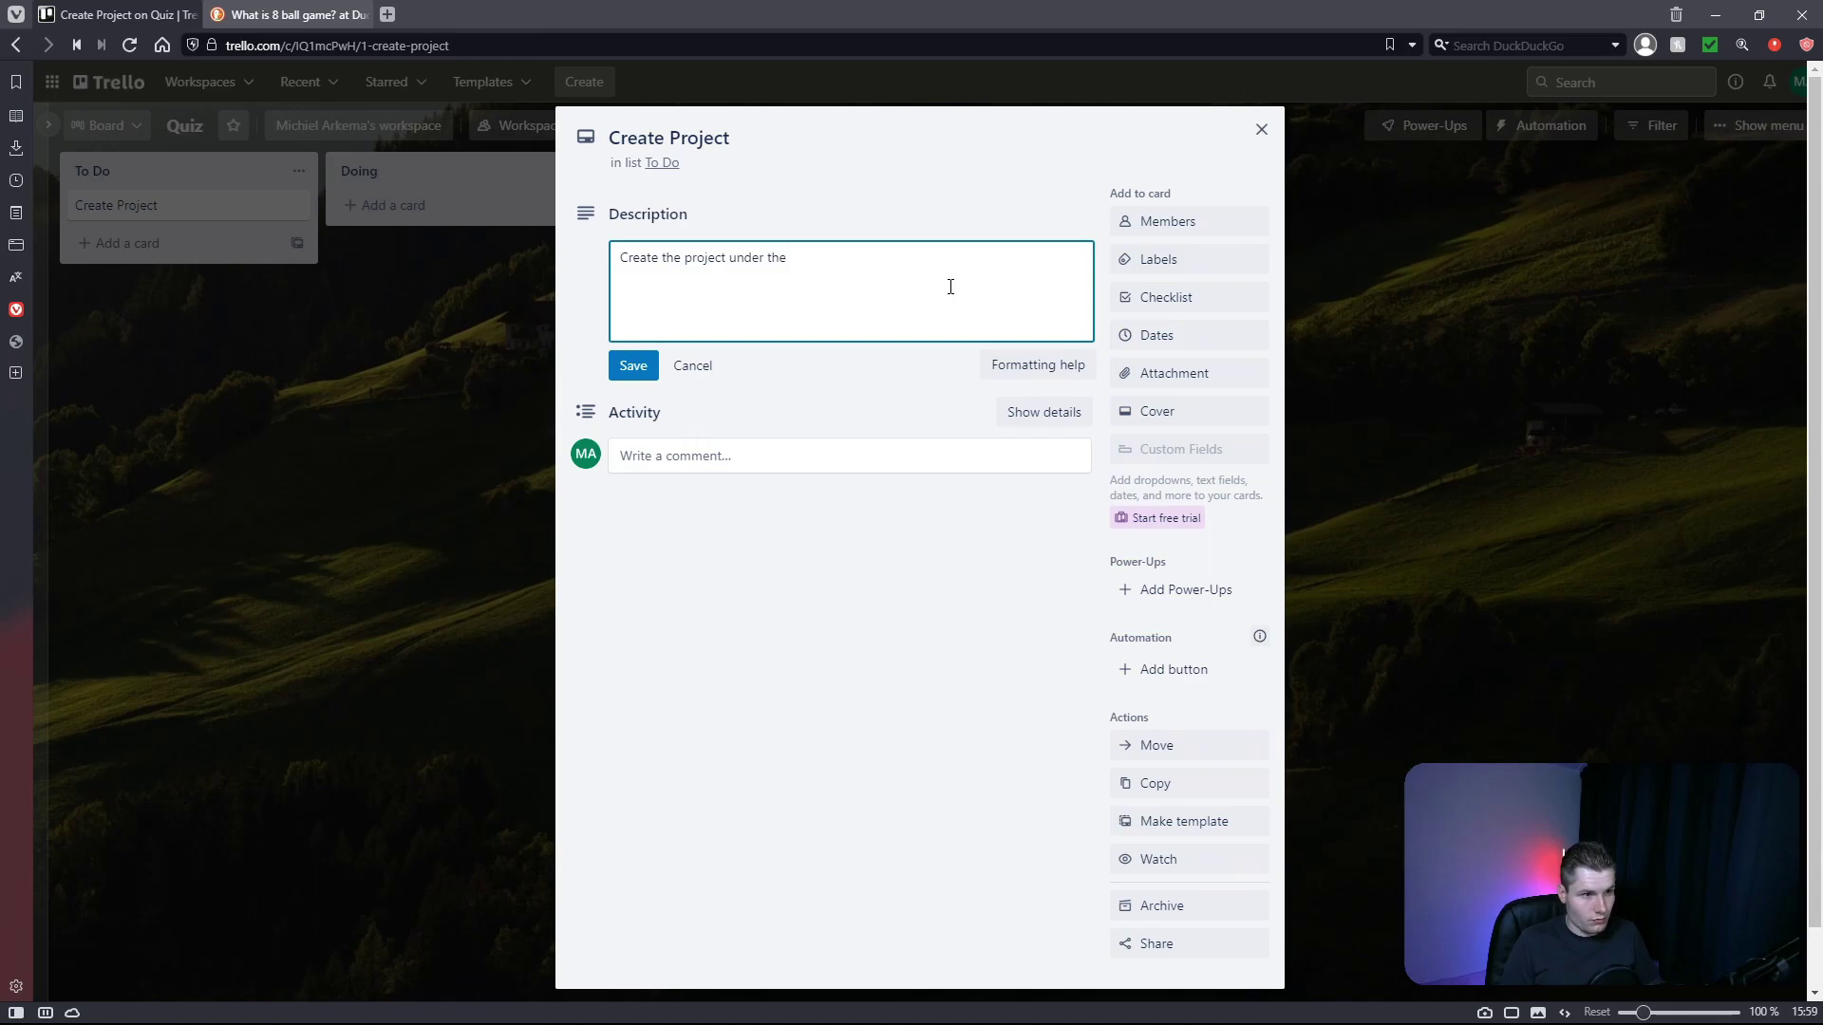
type(" personal workspadce")
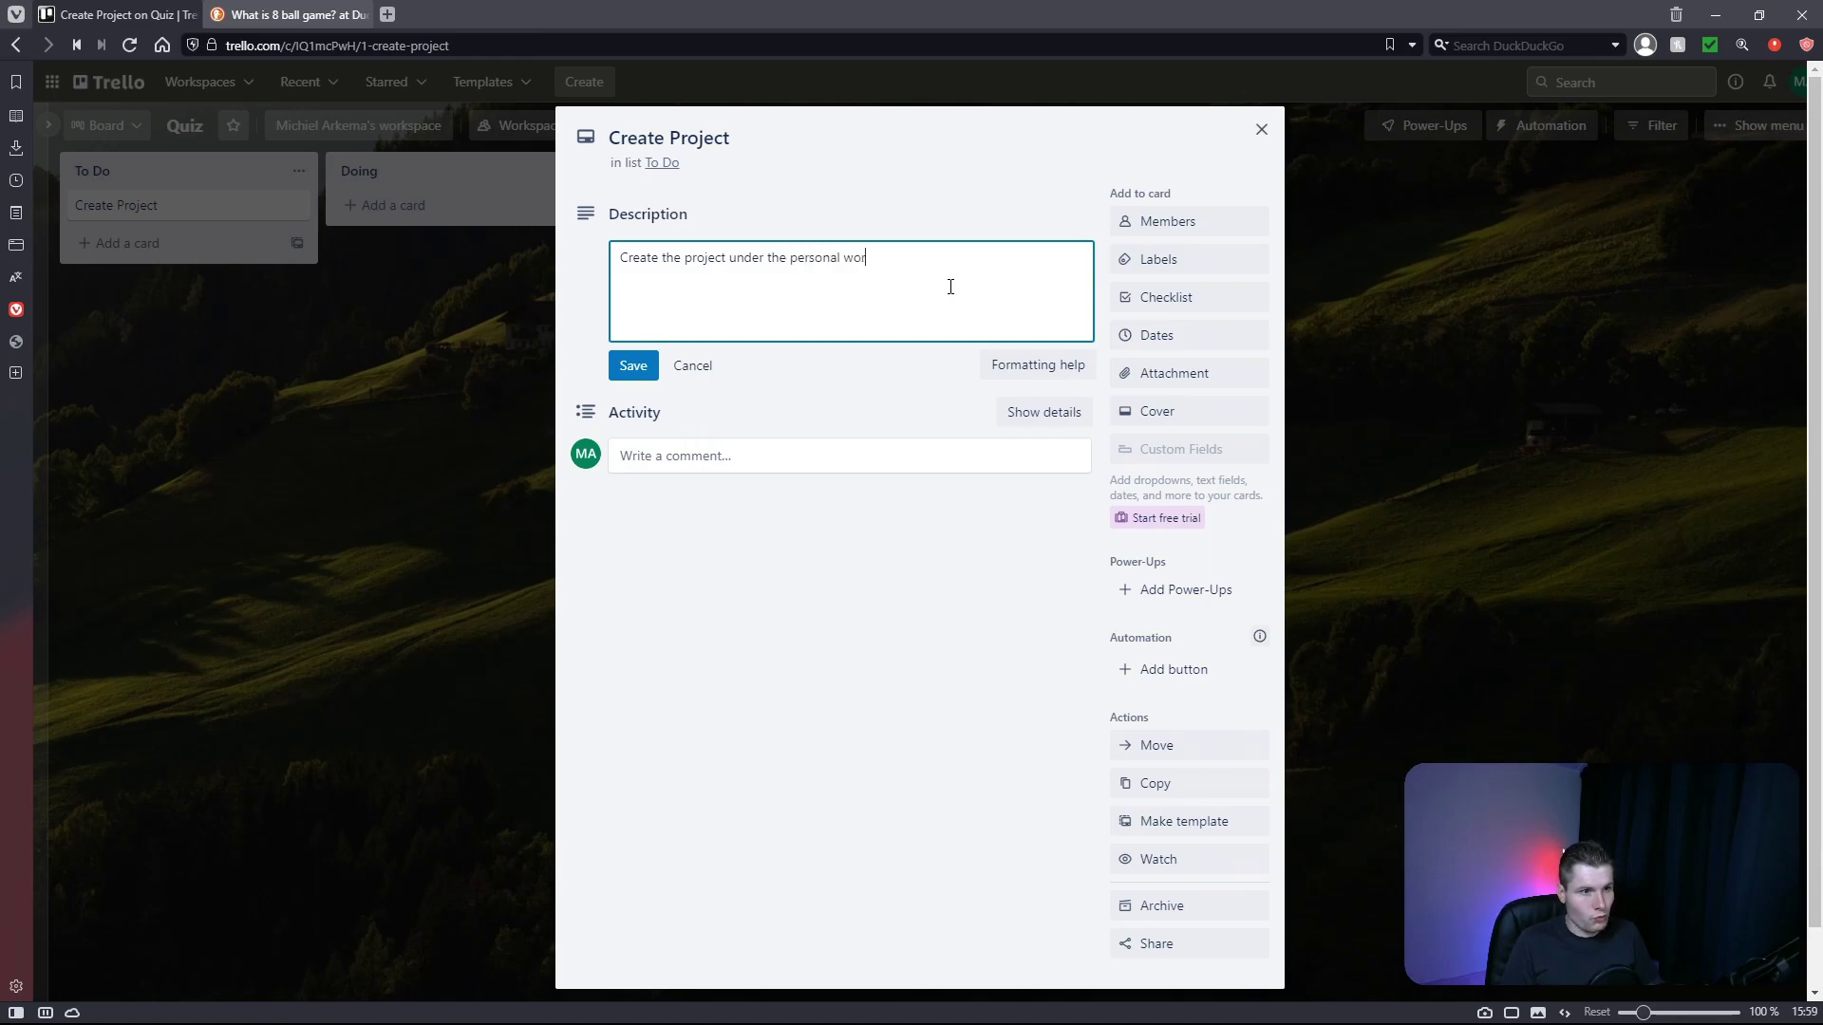
key("BackSpace")
key("BackSpace")
key("BackSpace")
type("ce folder.")
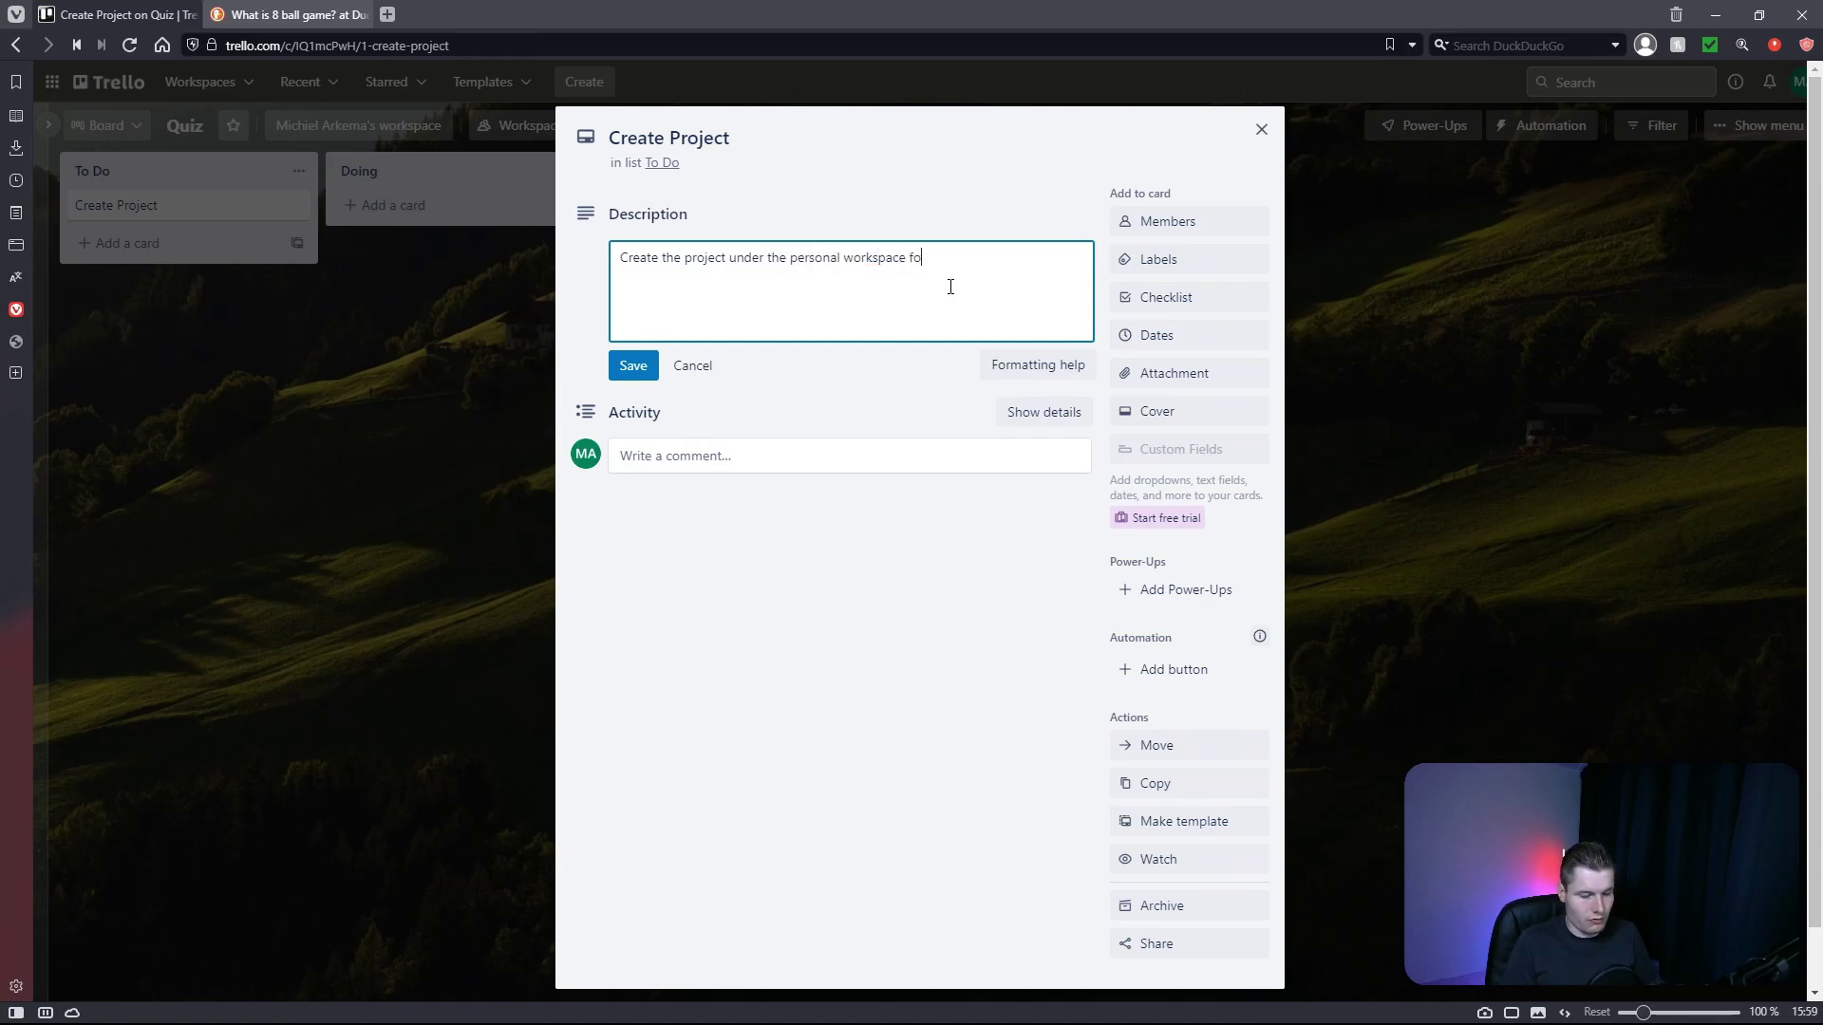
left_click(622, 370)
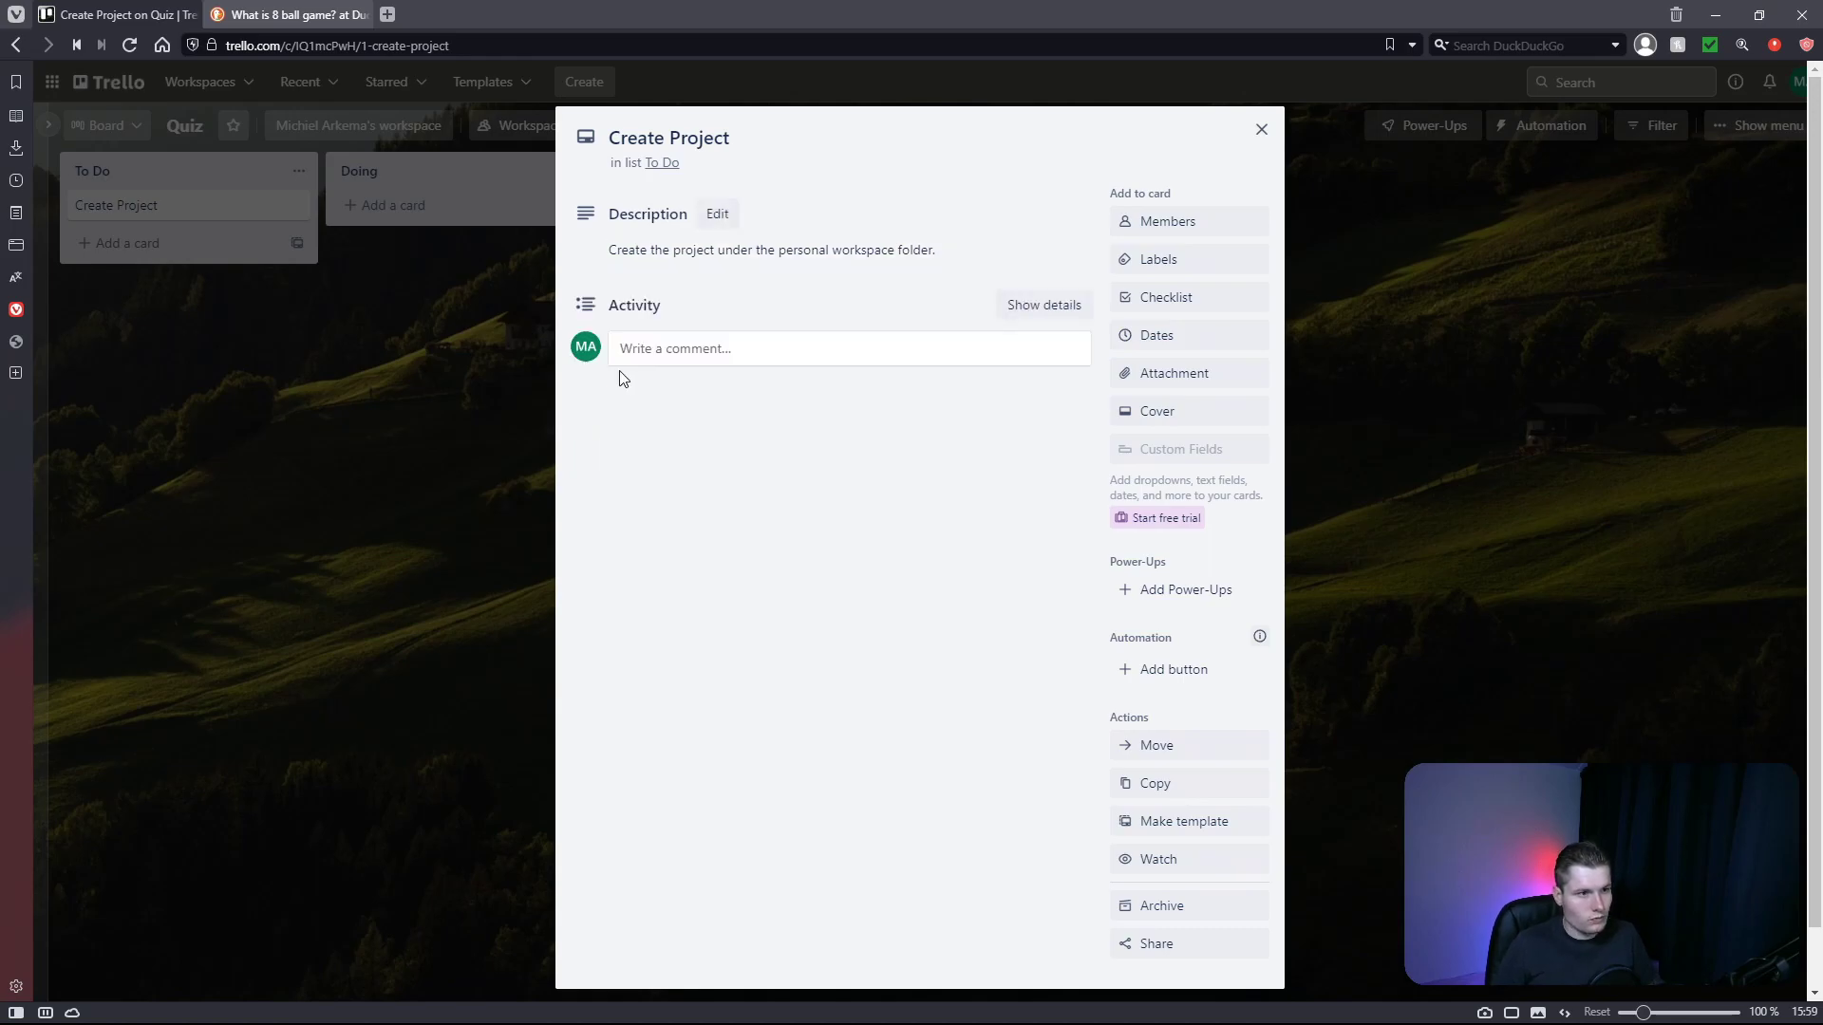
Step: Assign the board member to the Create Project card
left_click(1156, 226)
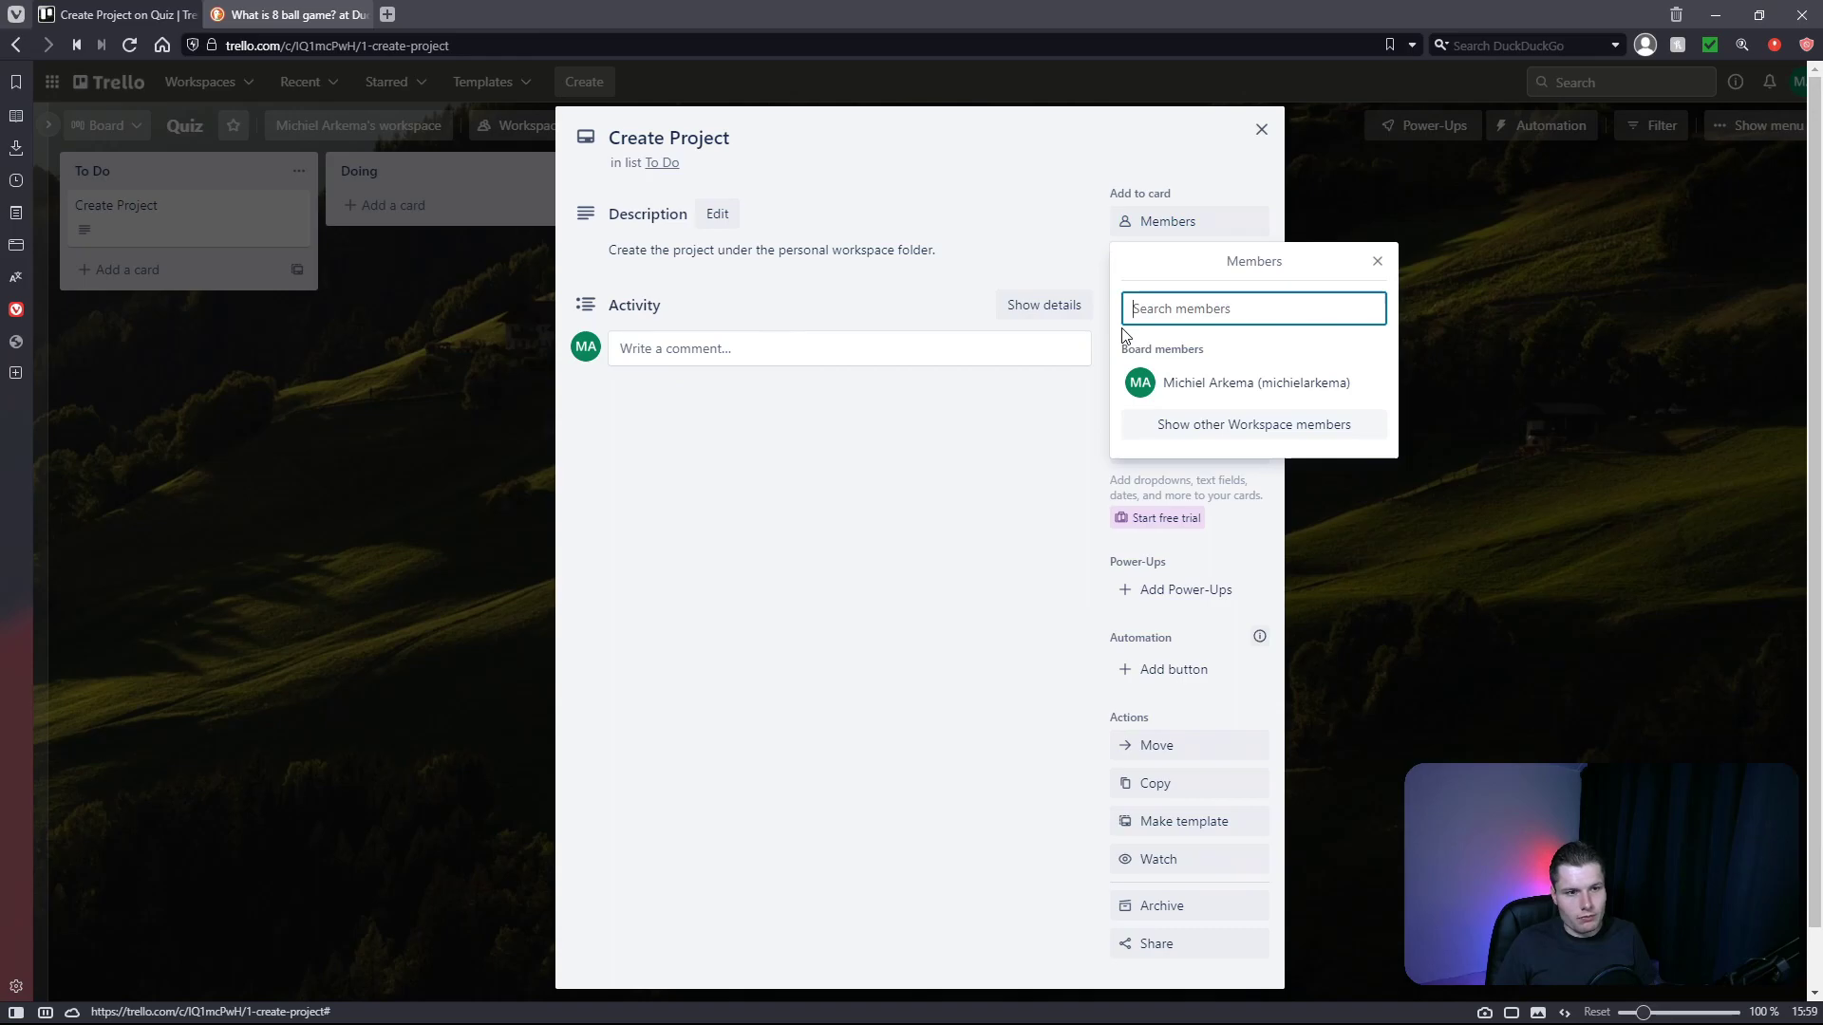
left_click(1142, 390)
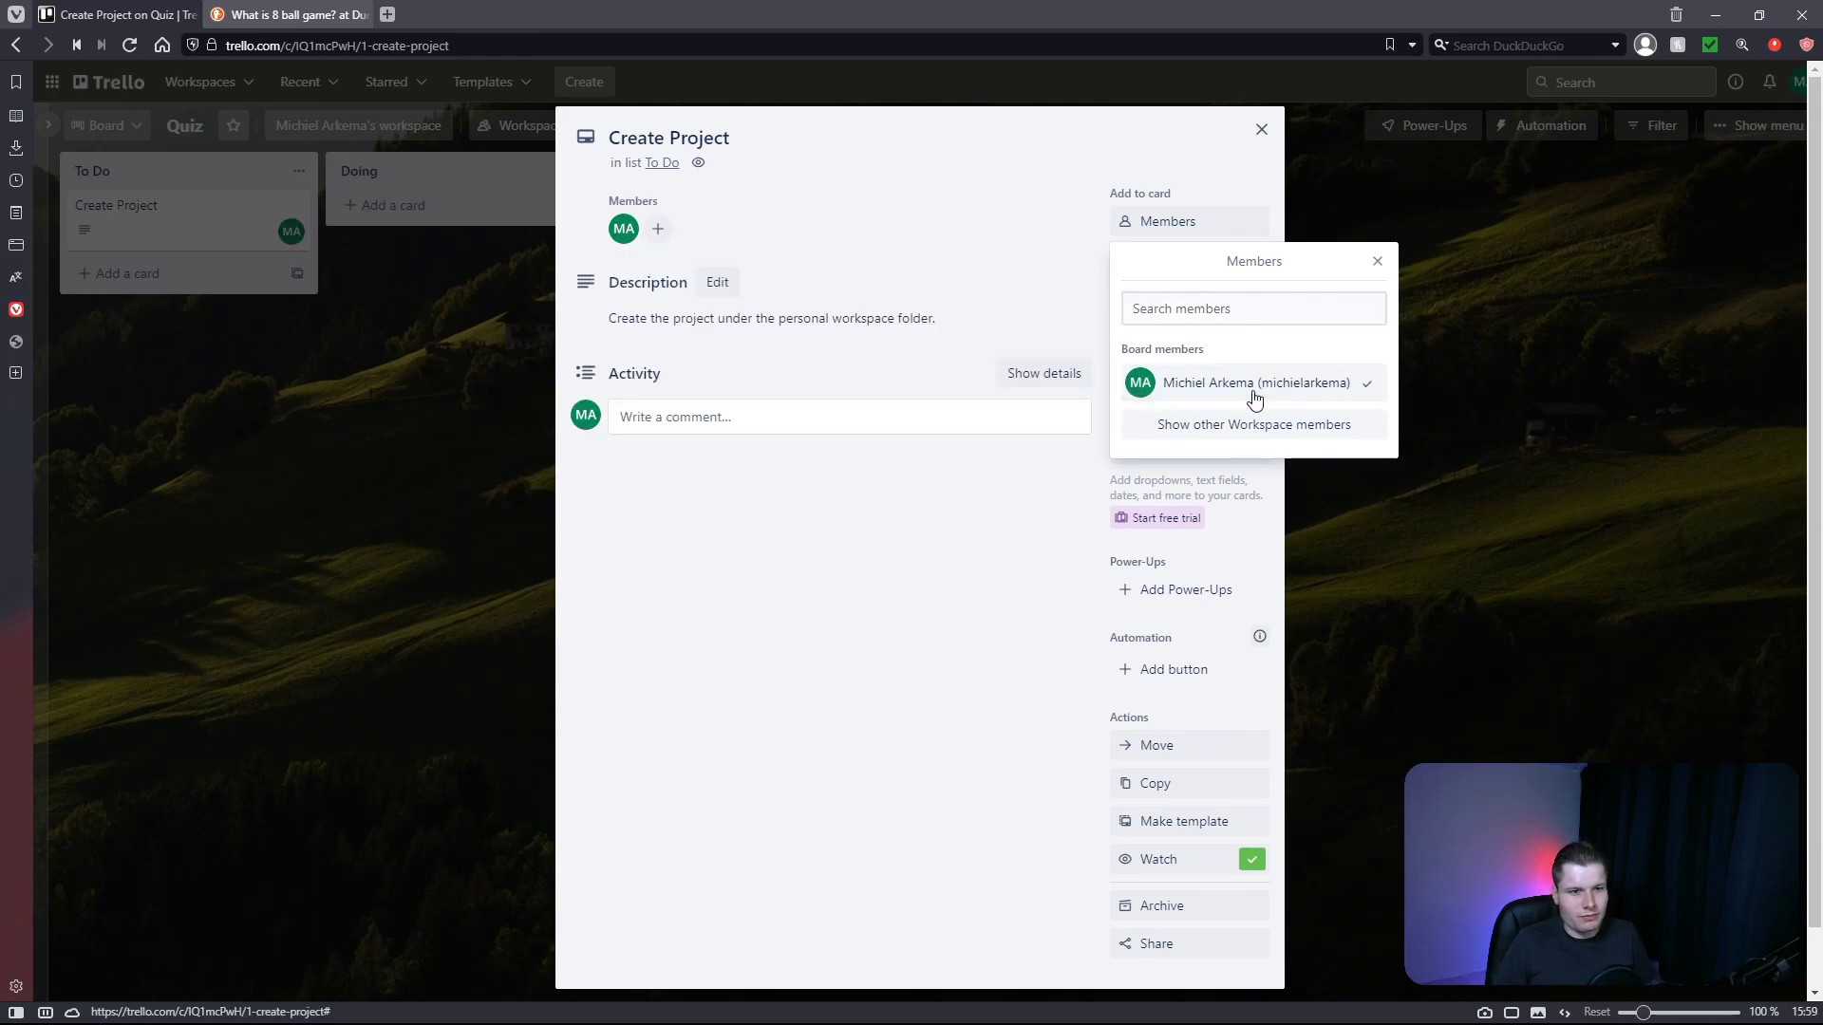
left_click(986, 266)
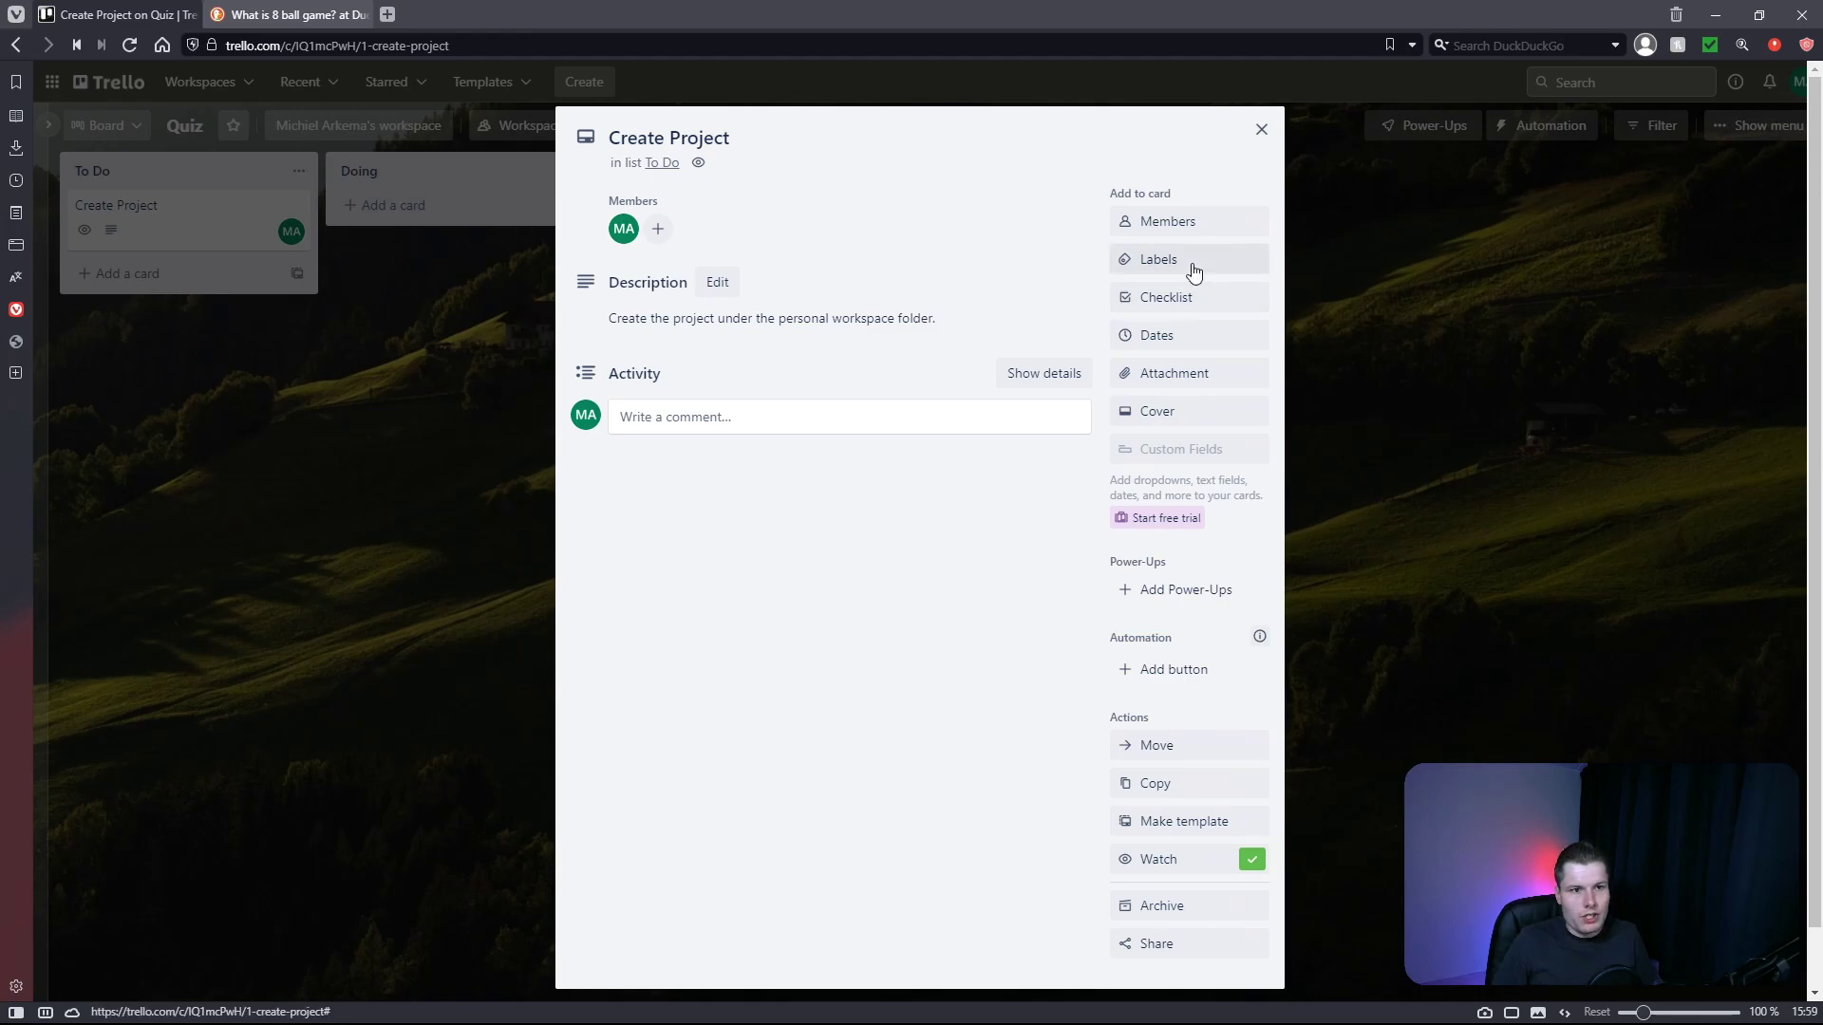
Step: Rename the red label to 'High Priority' and apply it to Create Project
left_click(1164, 260)
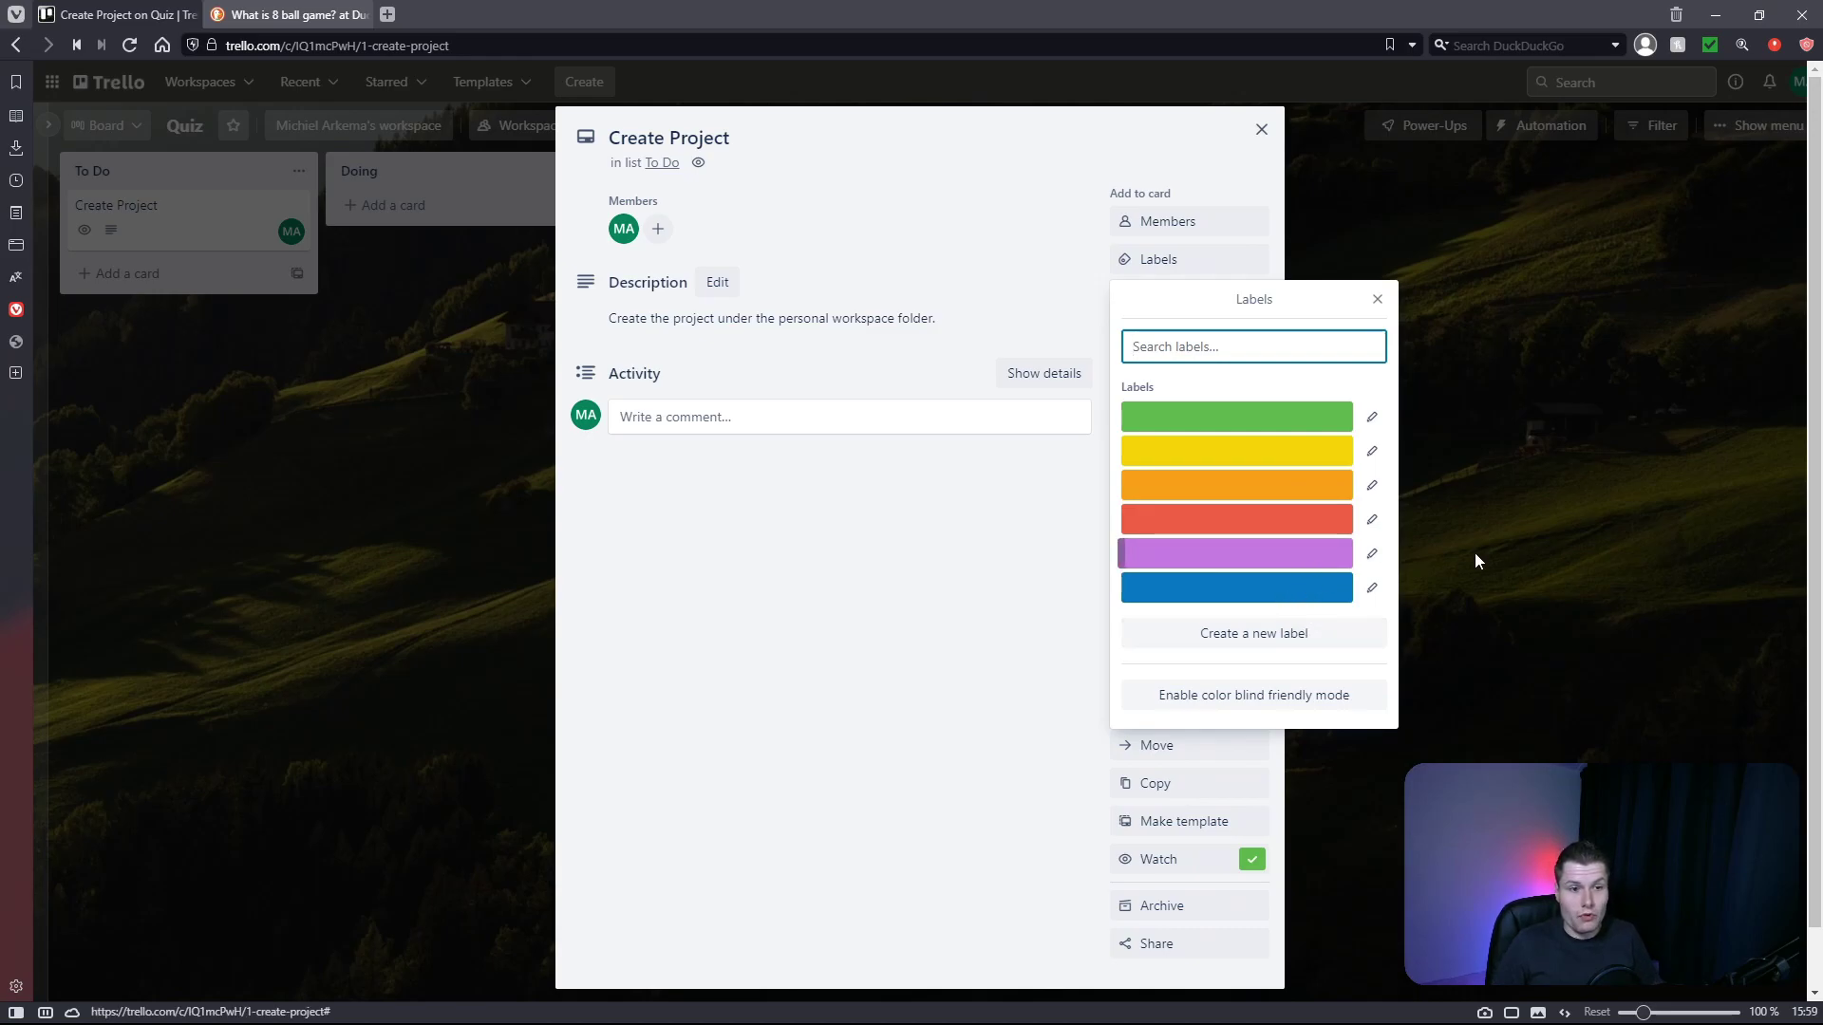
left_click(1372, 520)
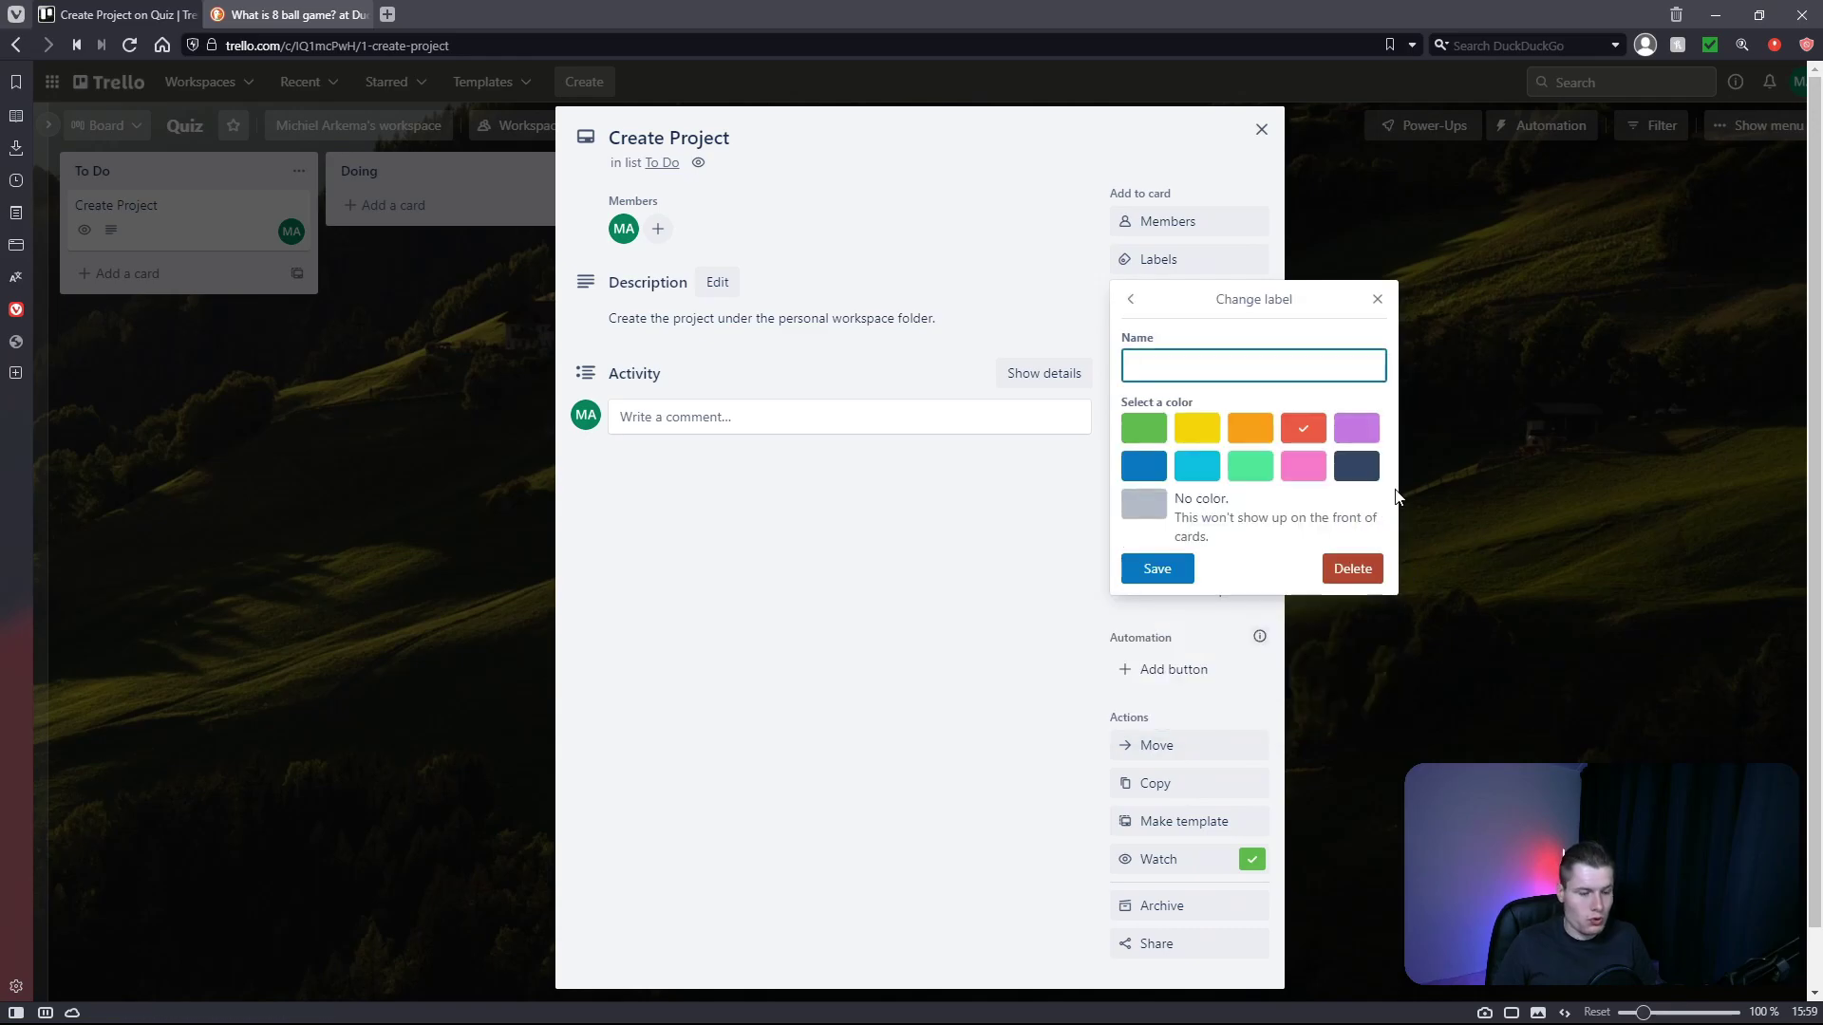
type("High ")
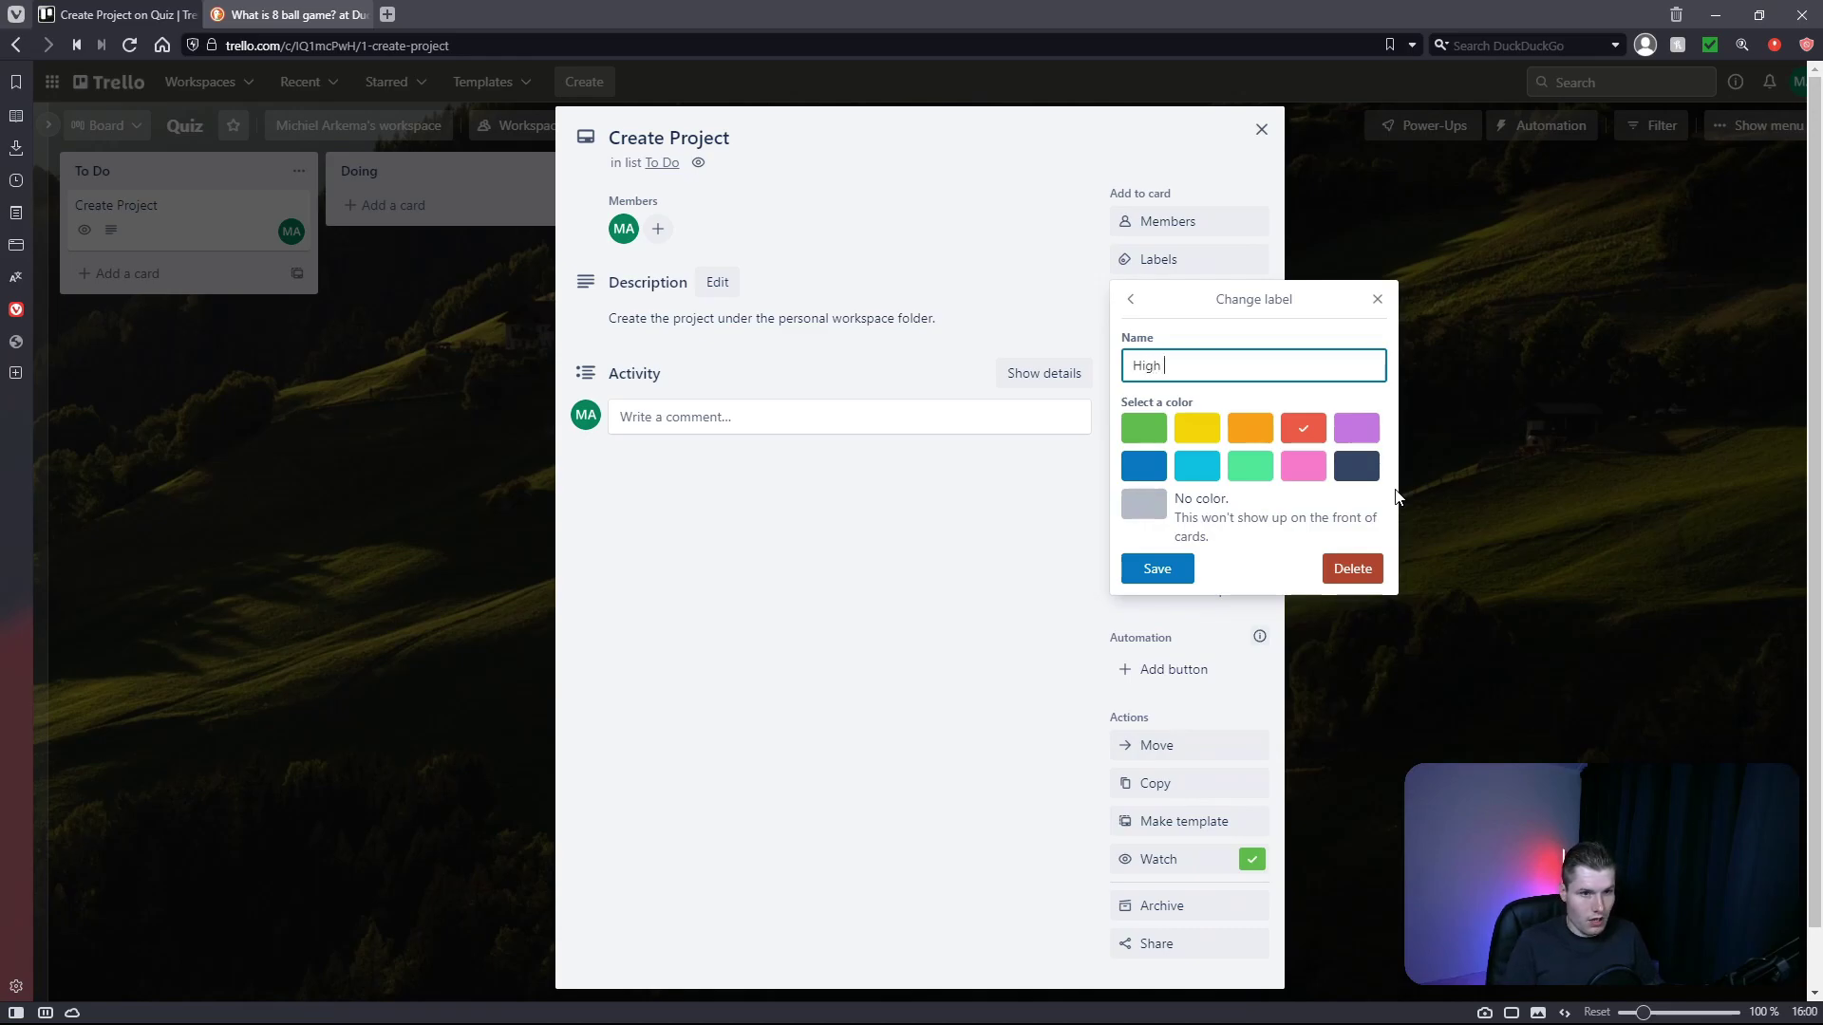
type("Priority")
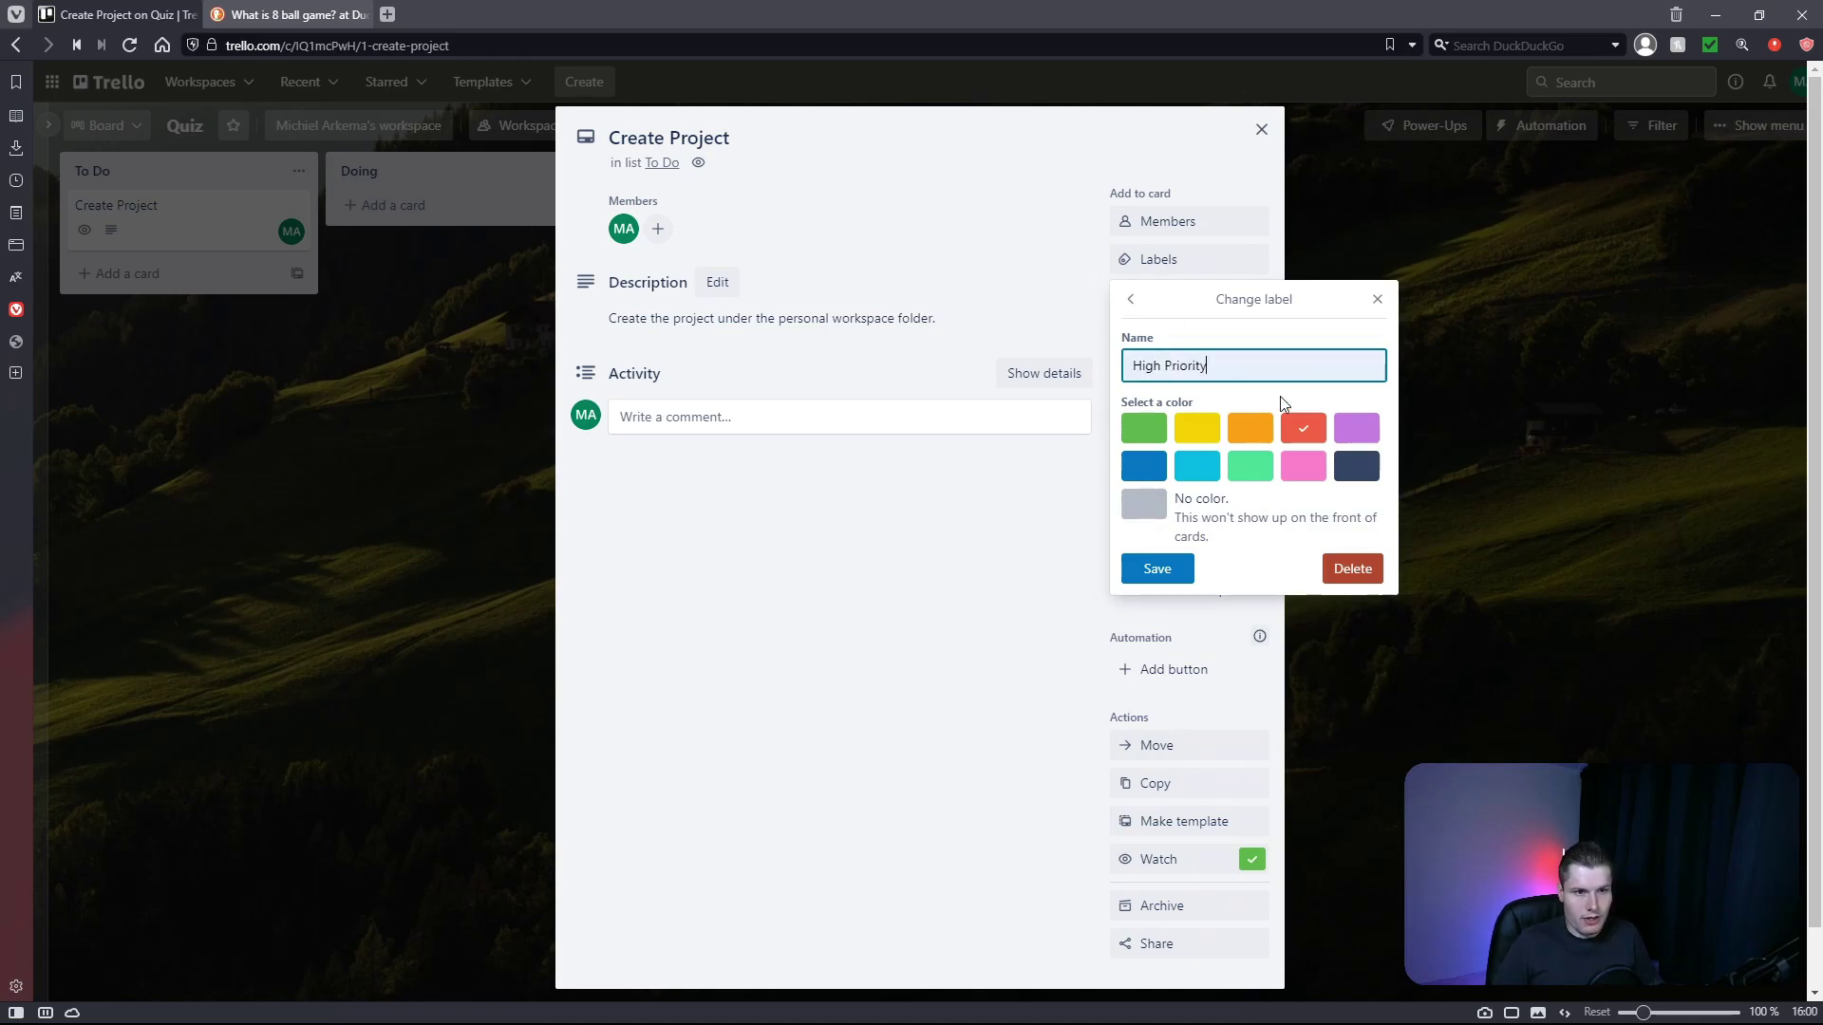
left_click(1156, 570)
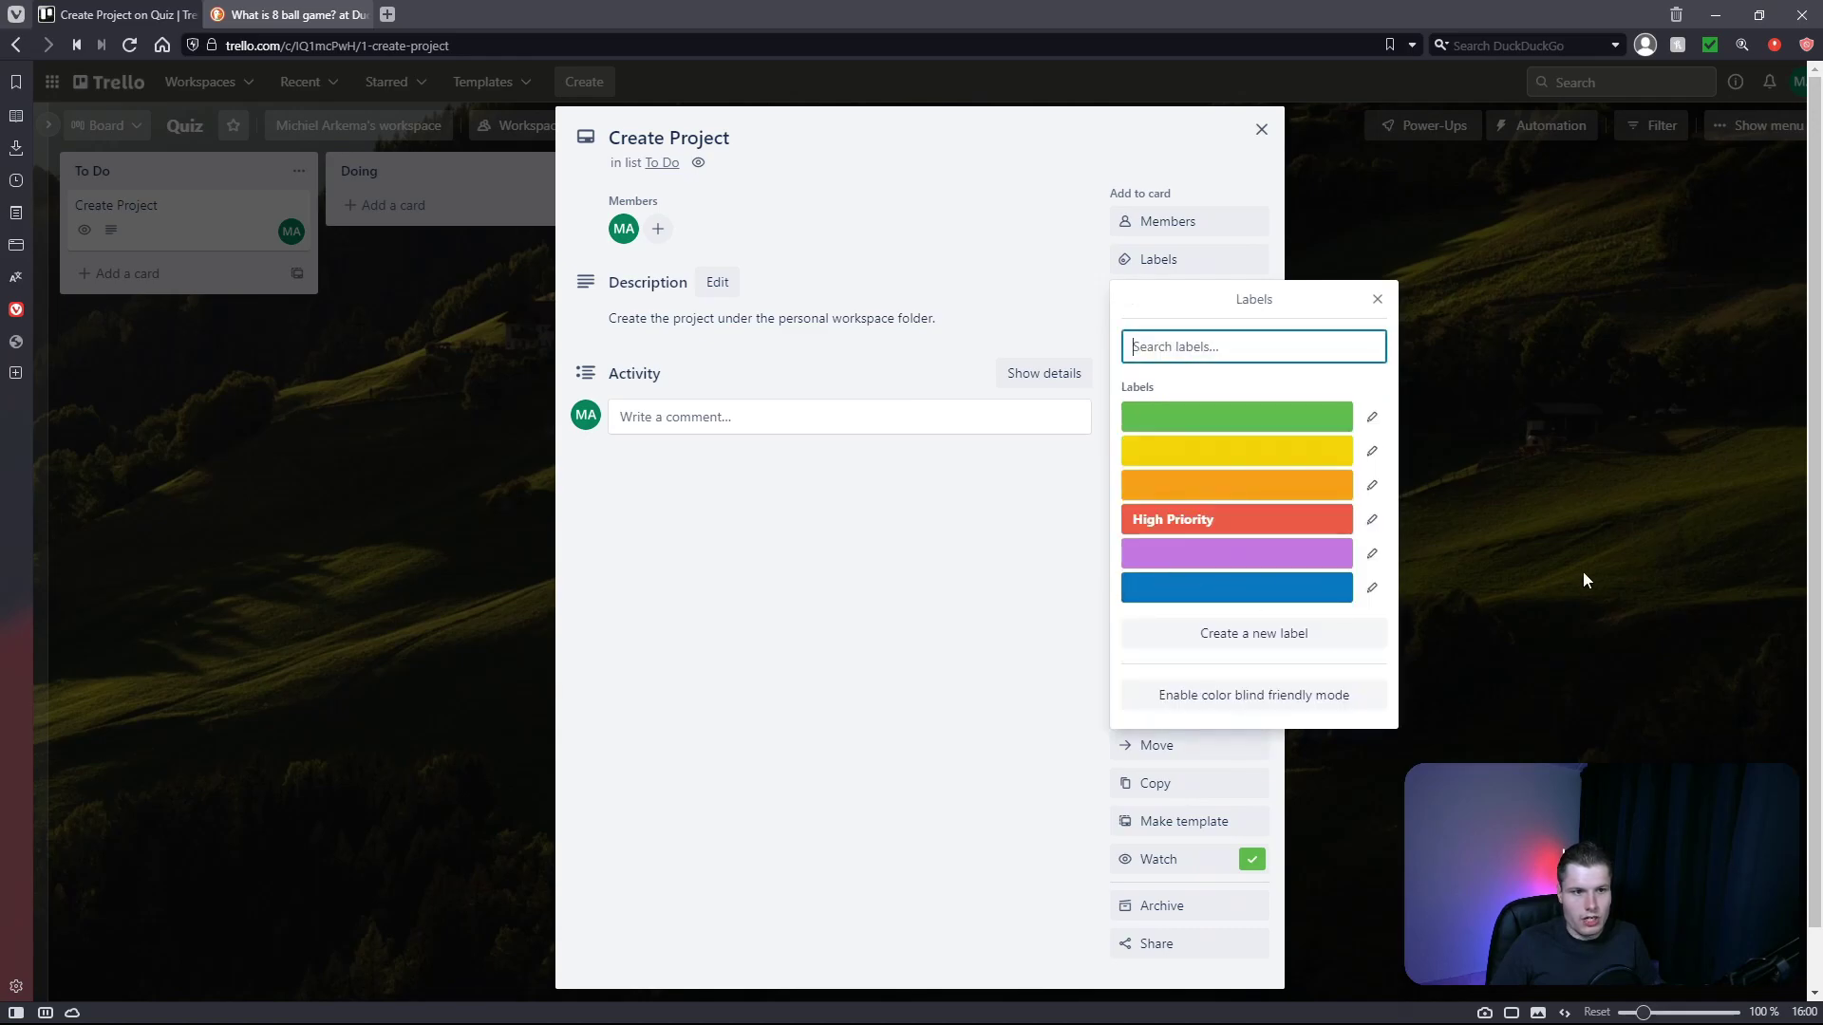
left_click(1202, 528)
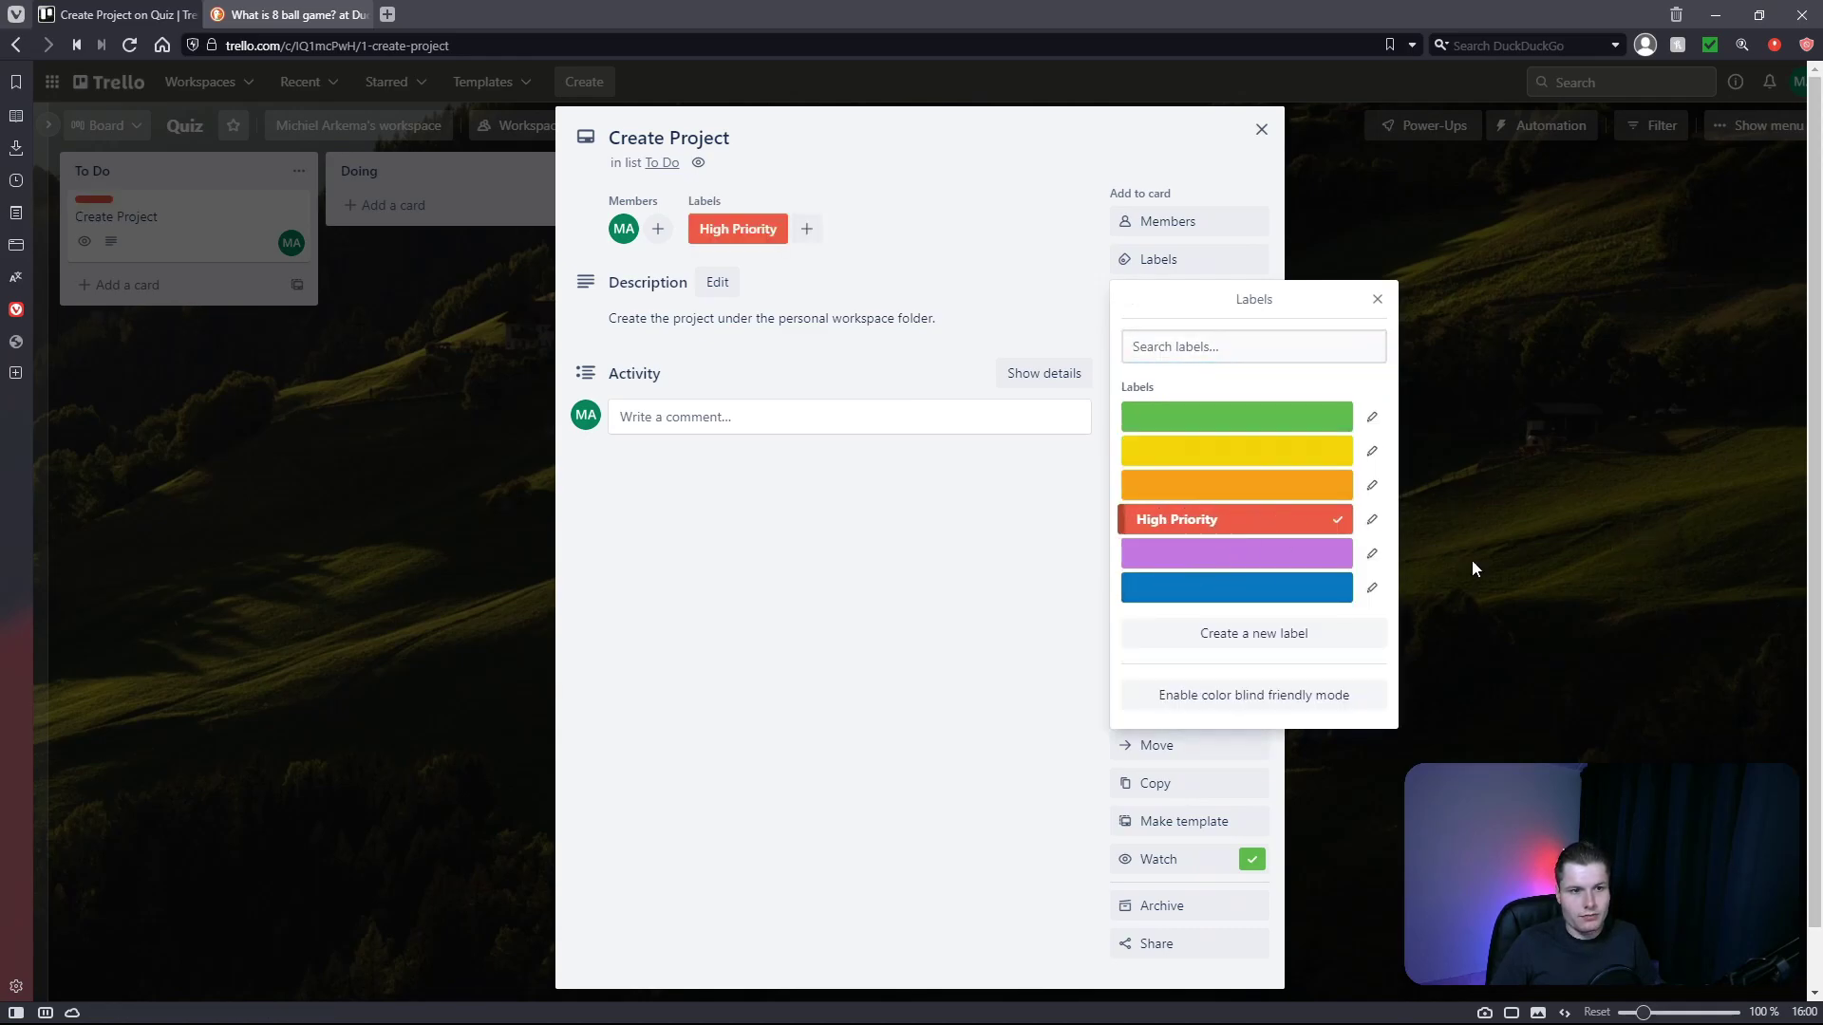
left_click(849, 273)
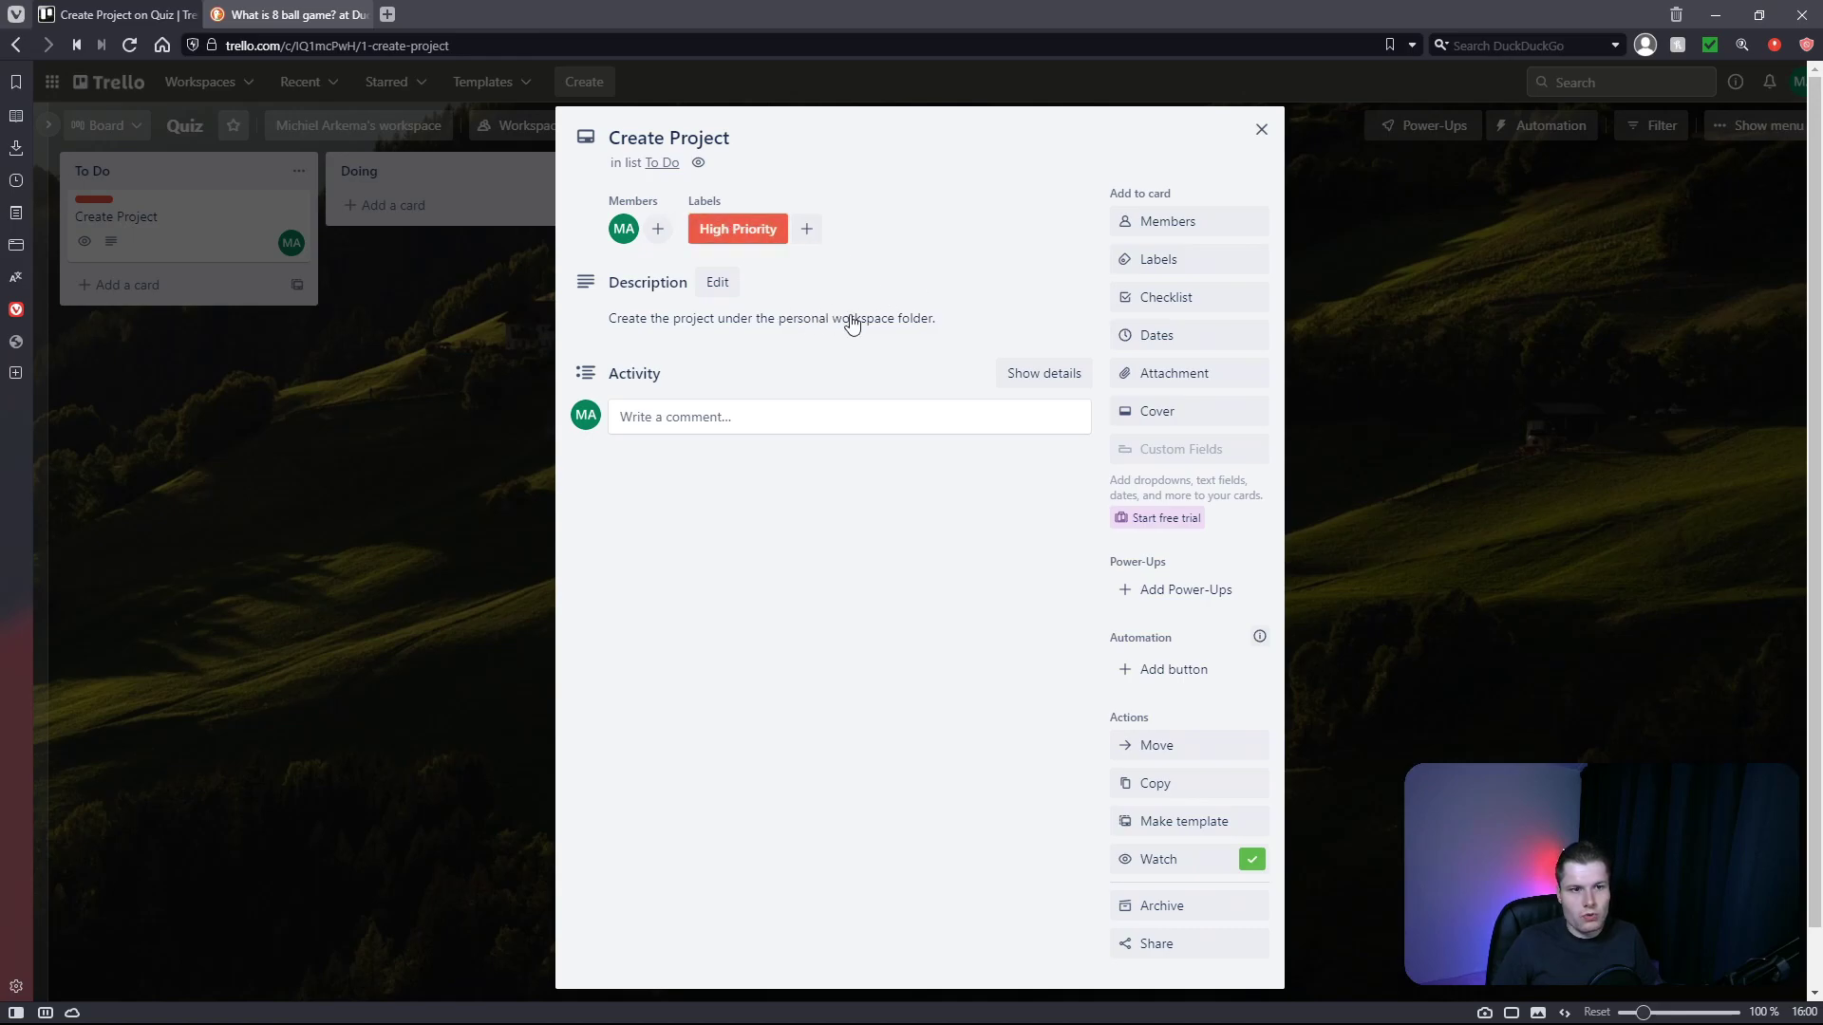
Step: Set the Create Project due date to August 27, 4:00 PM, leaving the checklist unadded
left_click(1153, 298)
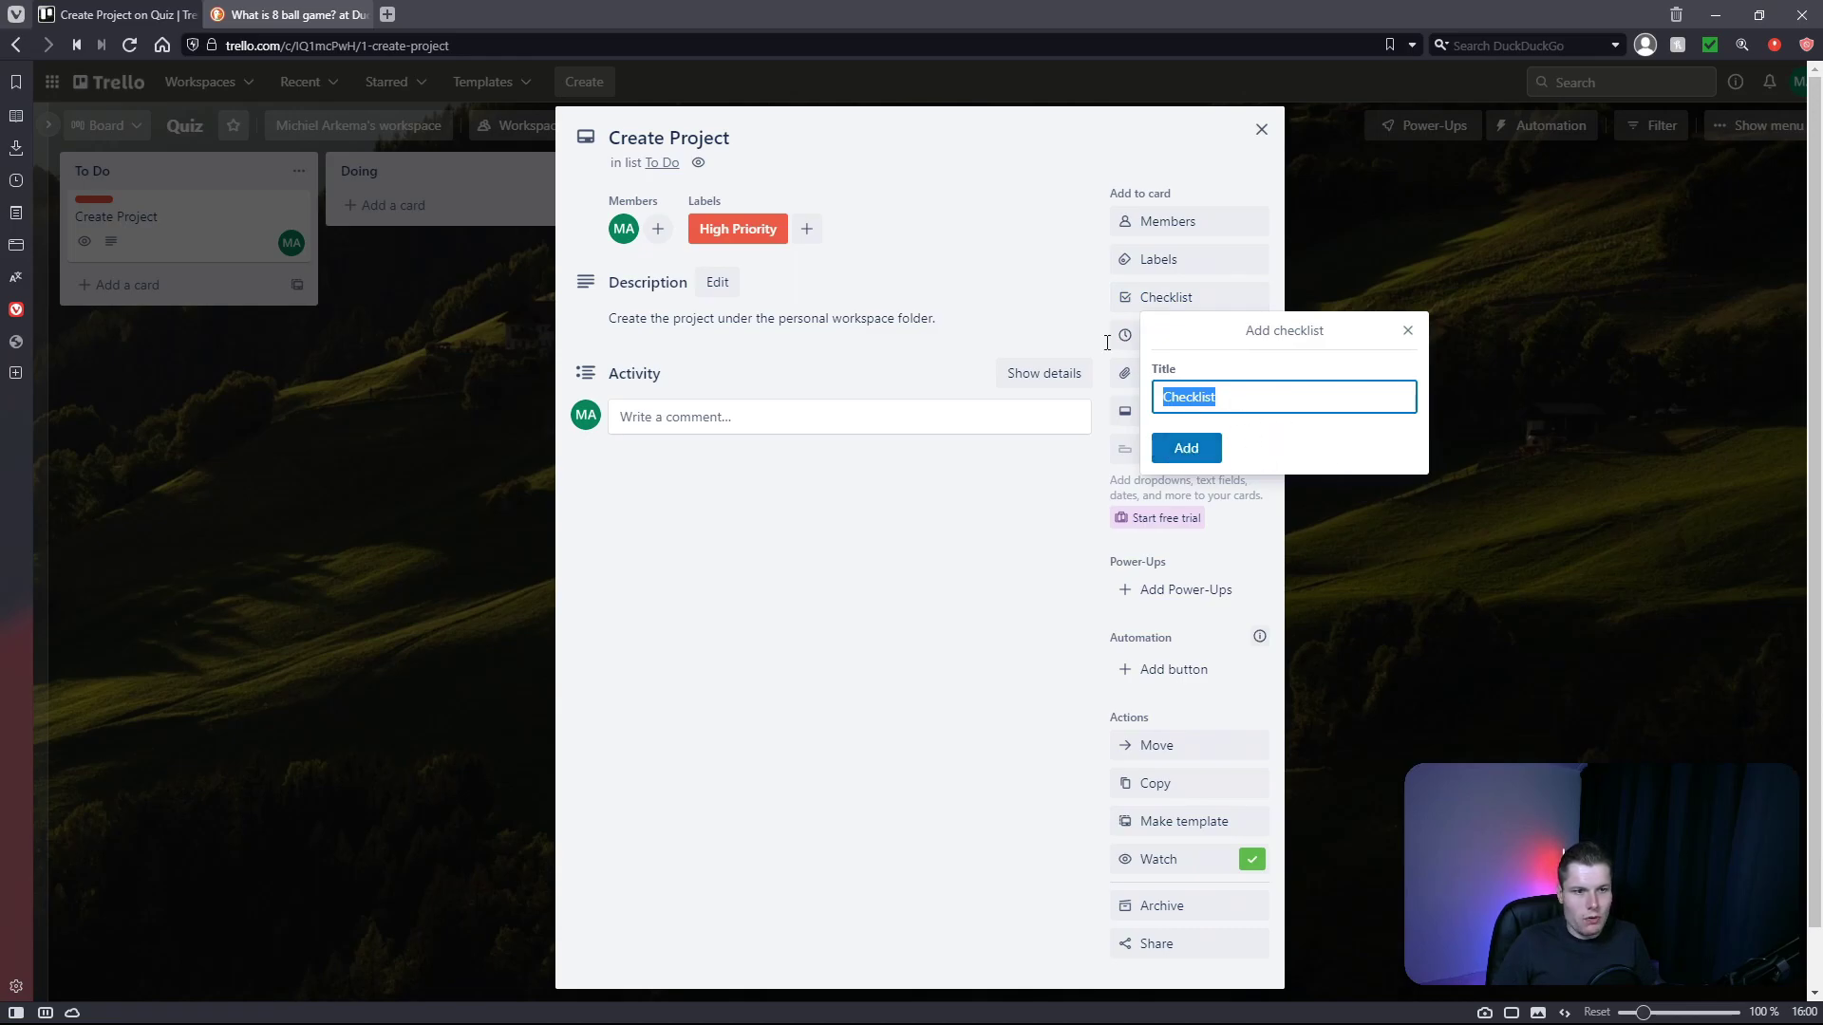
left_click(1076, 300)
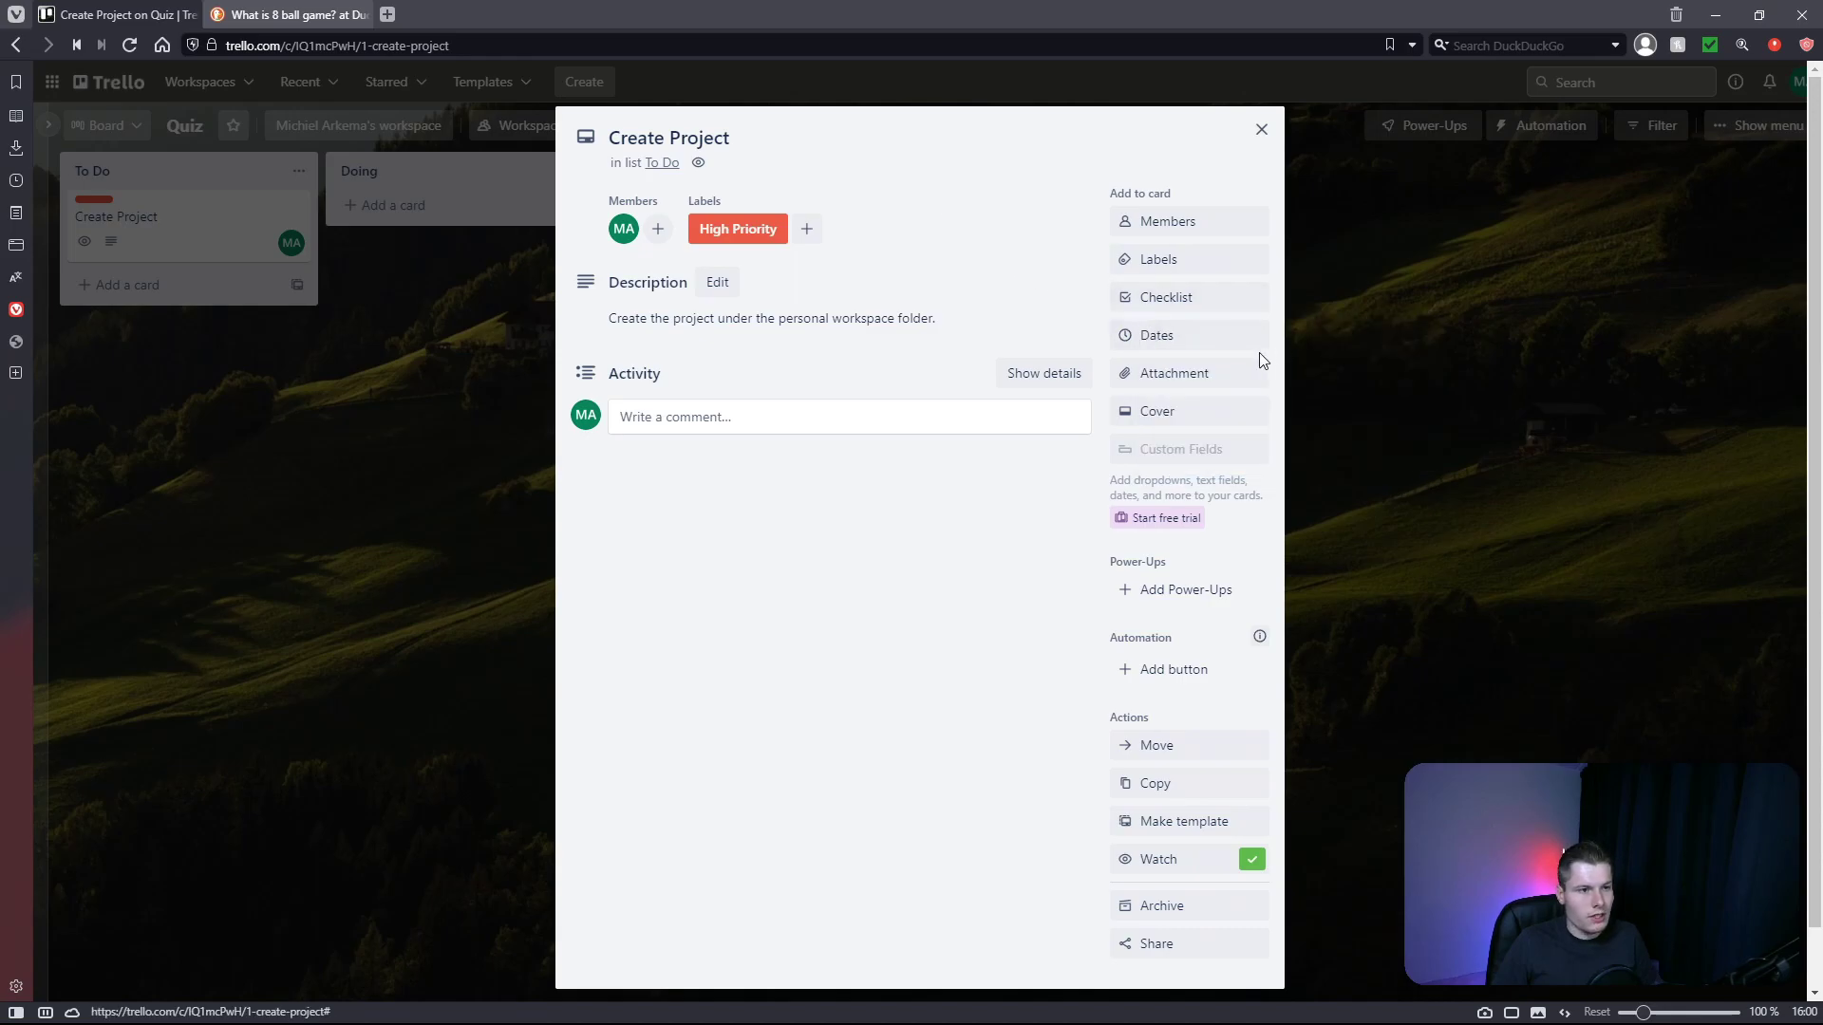
left_click(1225, 337)
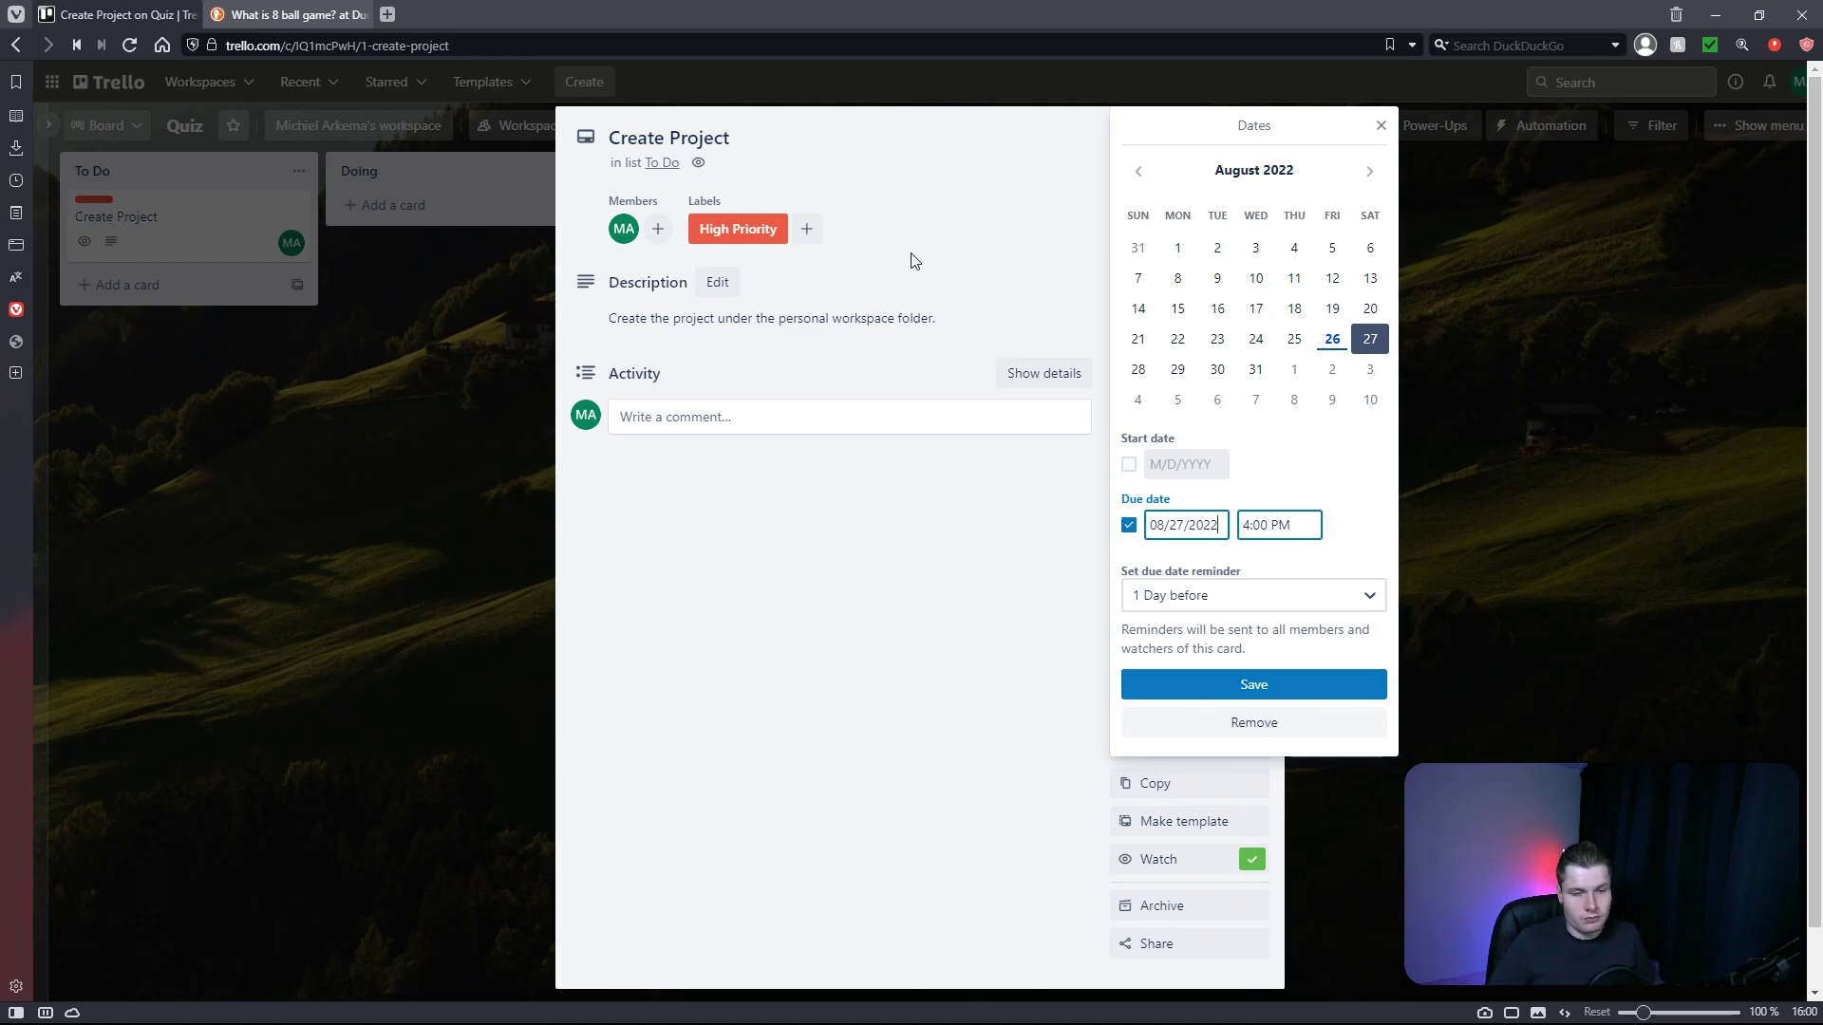
left_click(1374, 345)
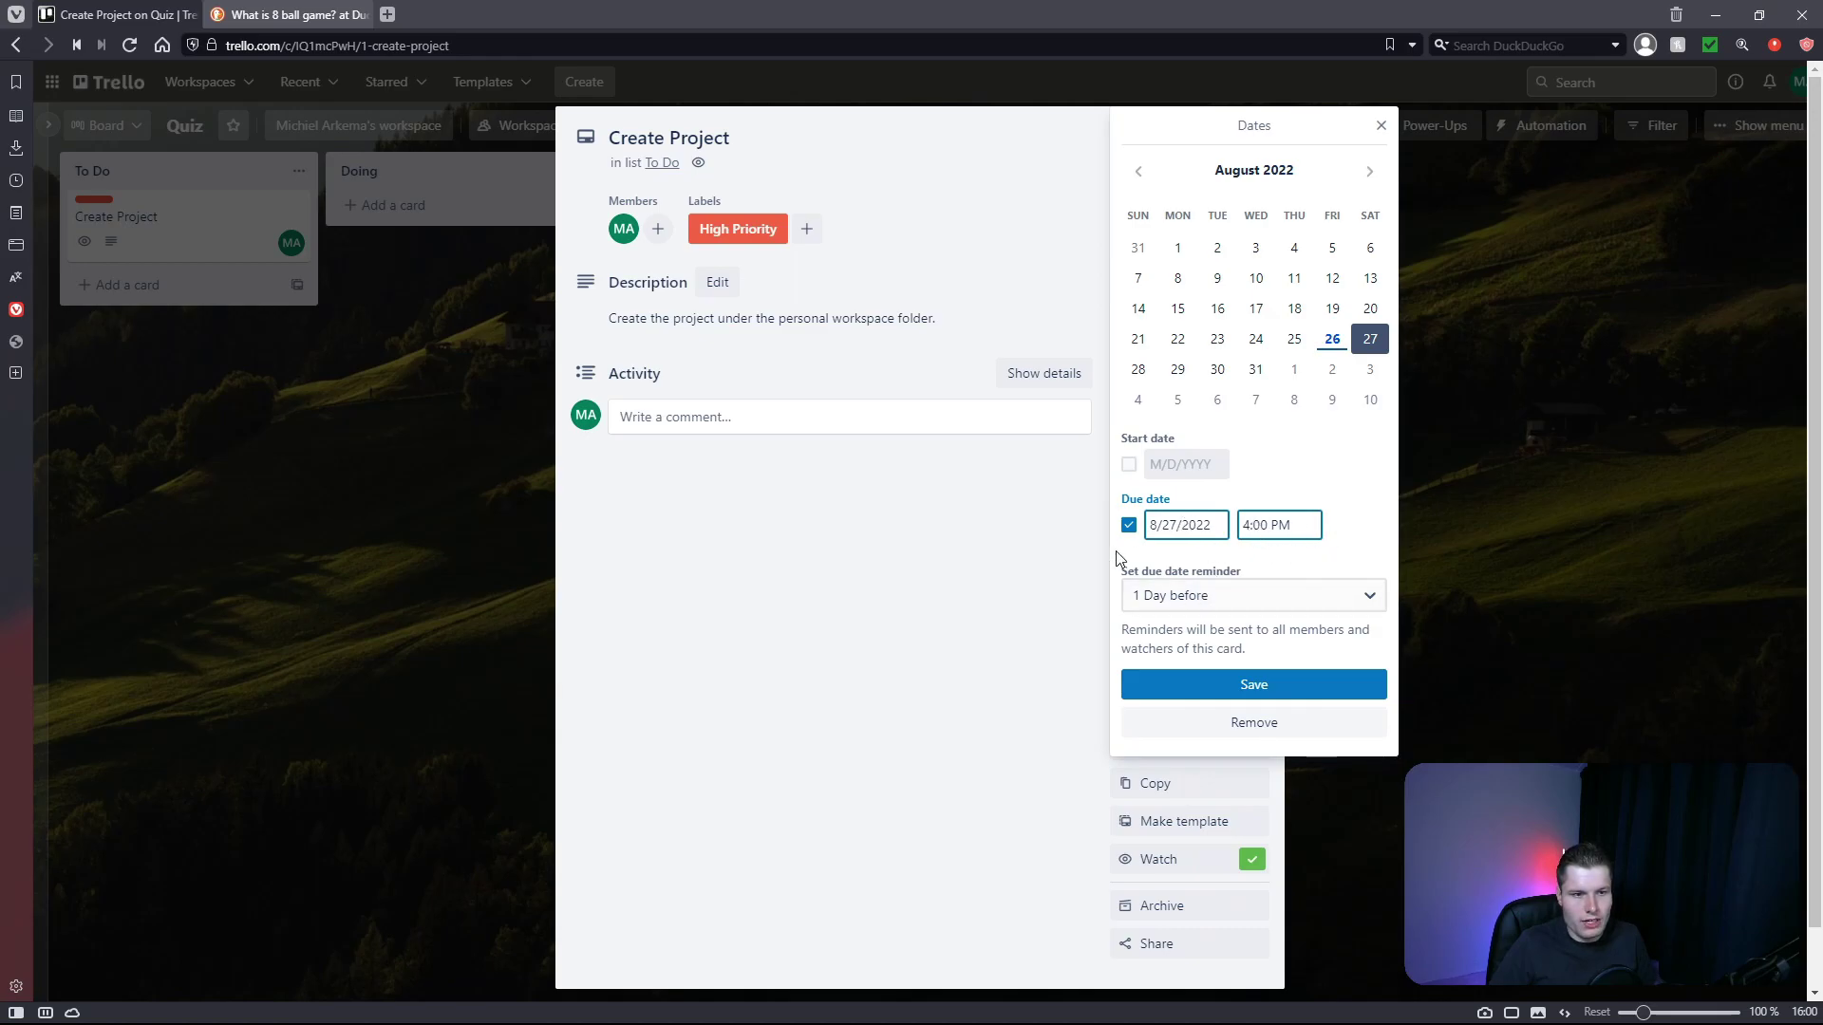
left_click(1322, 685)
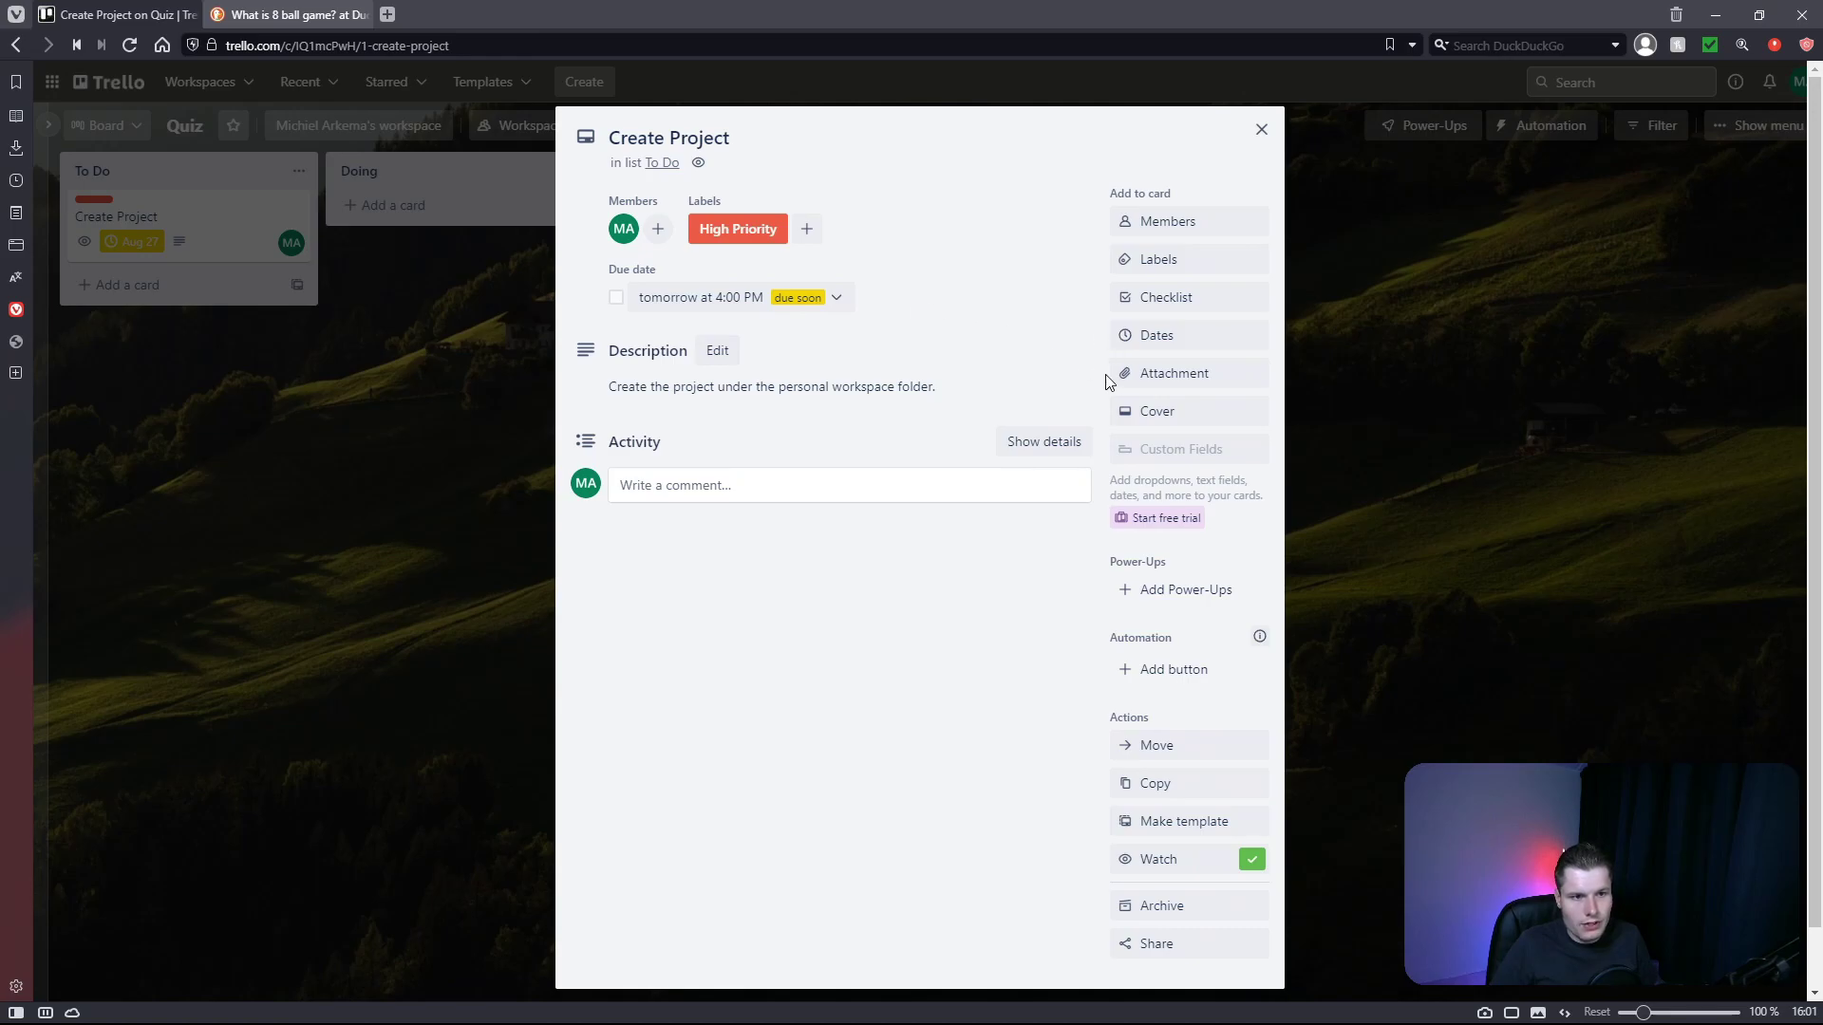
Step: Dismiss the attachment and cover options unused, then close the Create Project card
left_click(1142, 376)
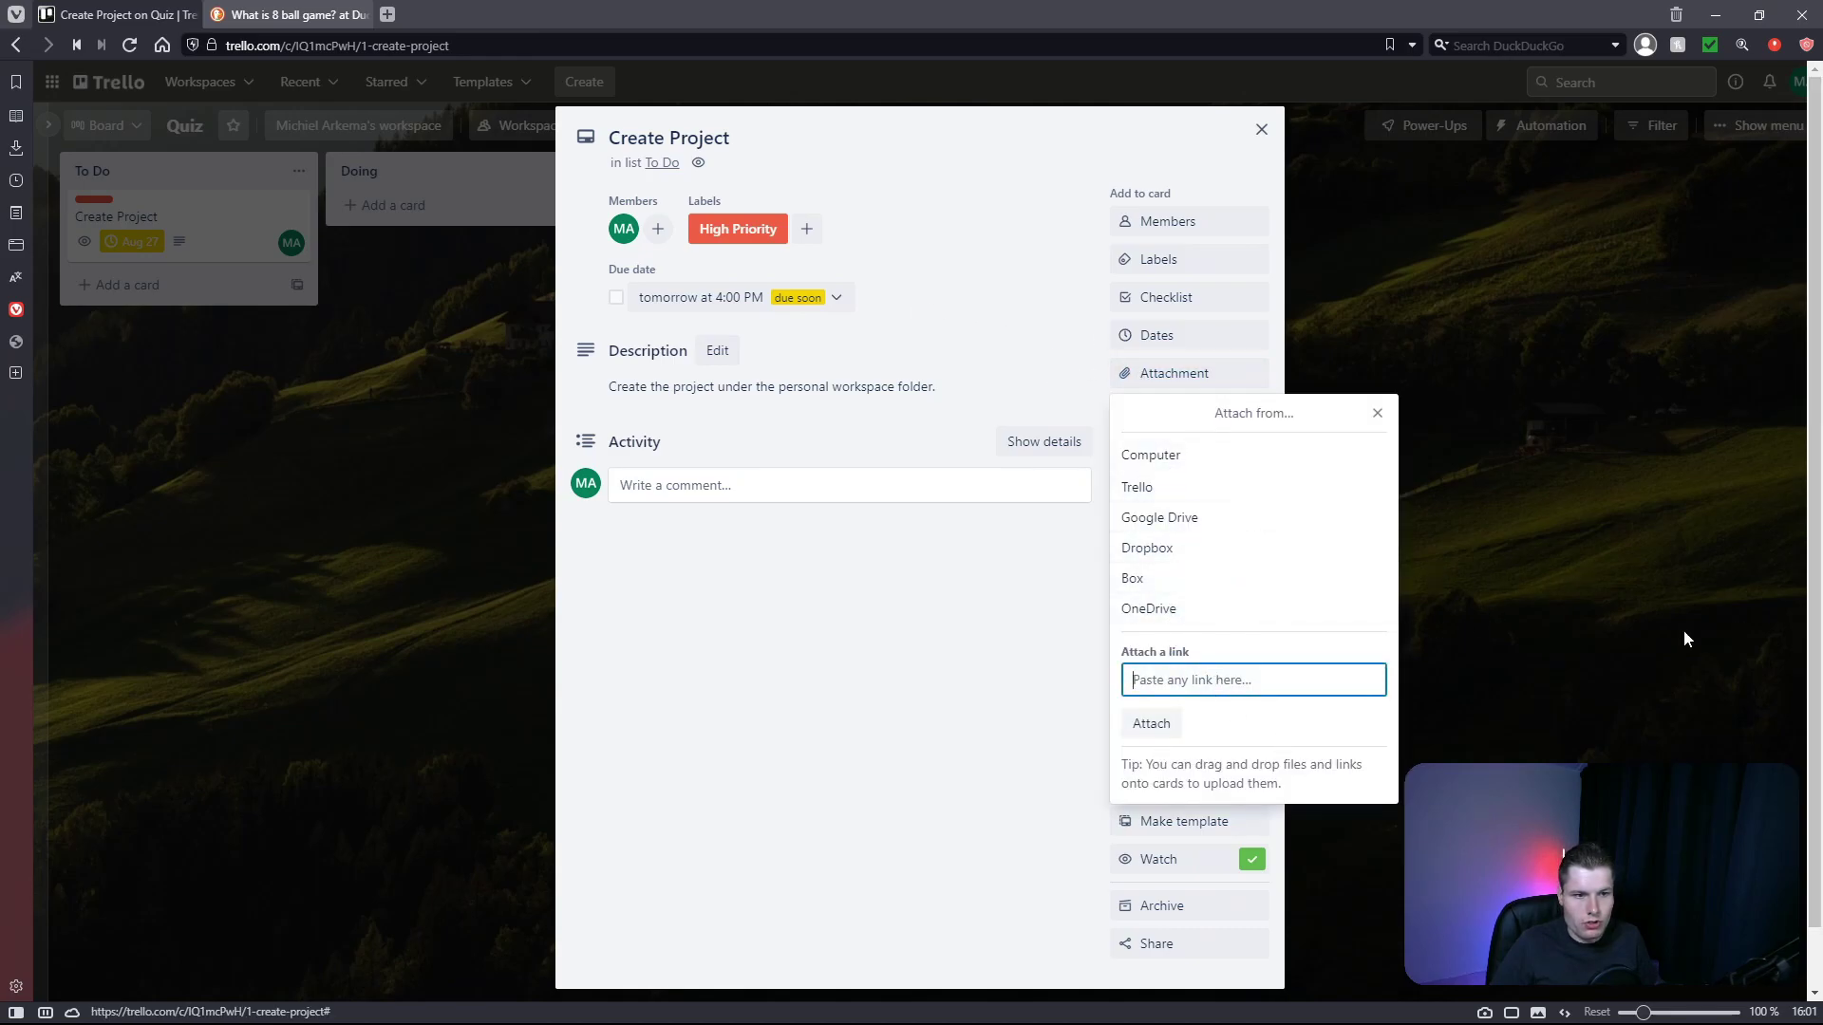
left_click(1040, 349)
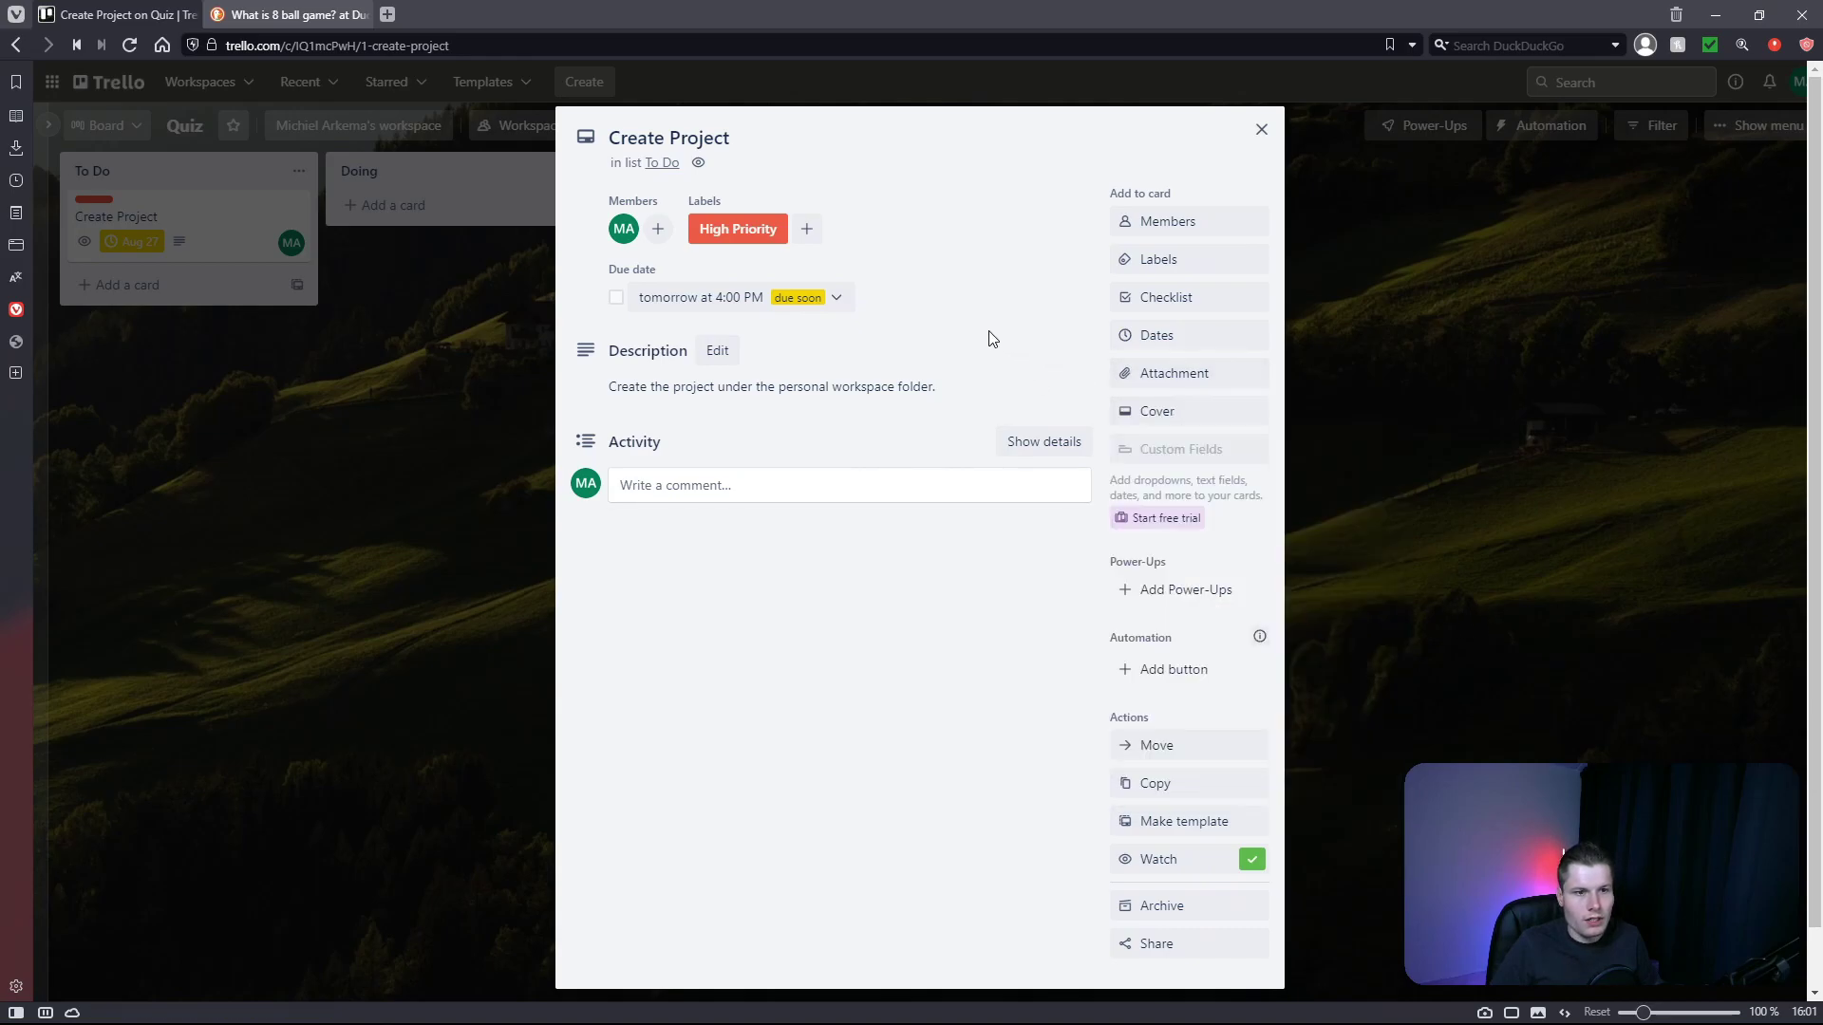
left_click(1183, 421)
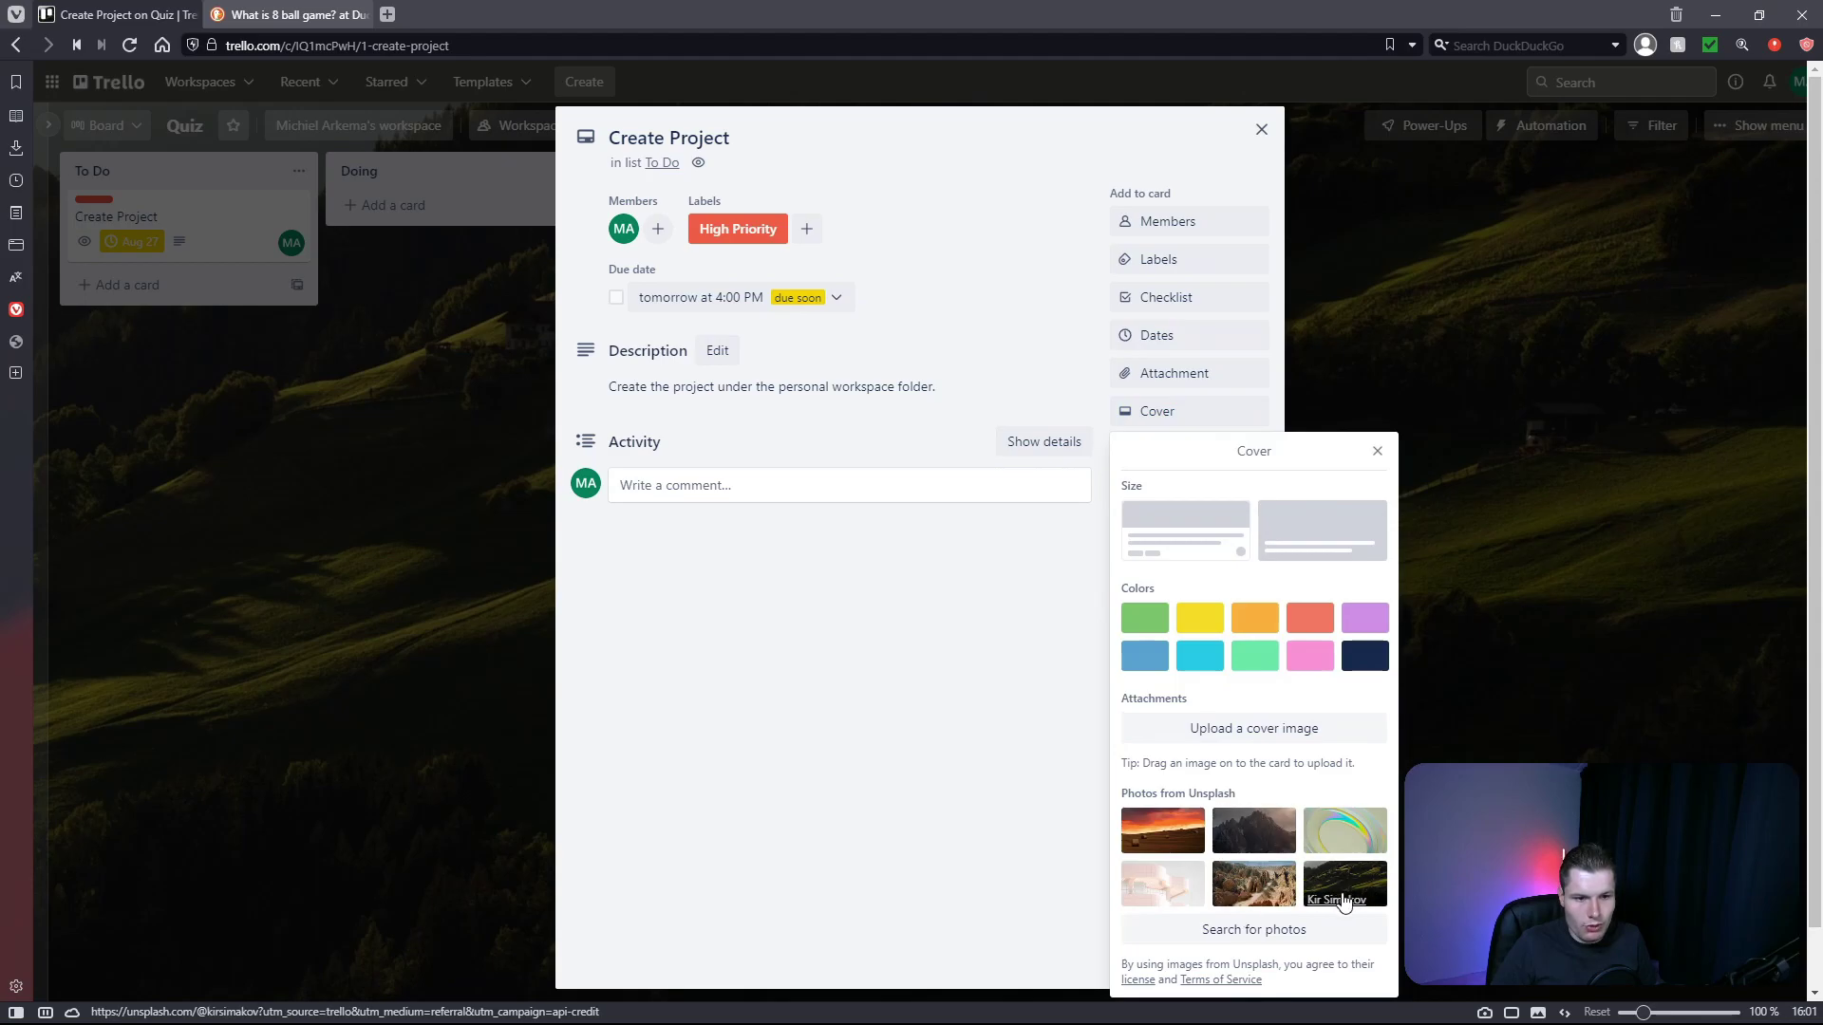
left_click(1033, 309)
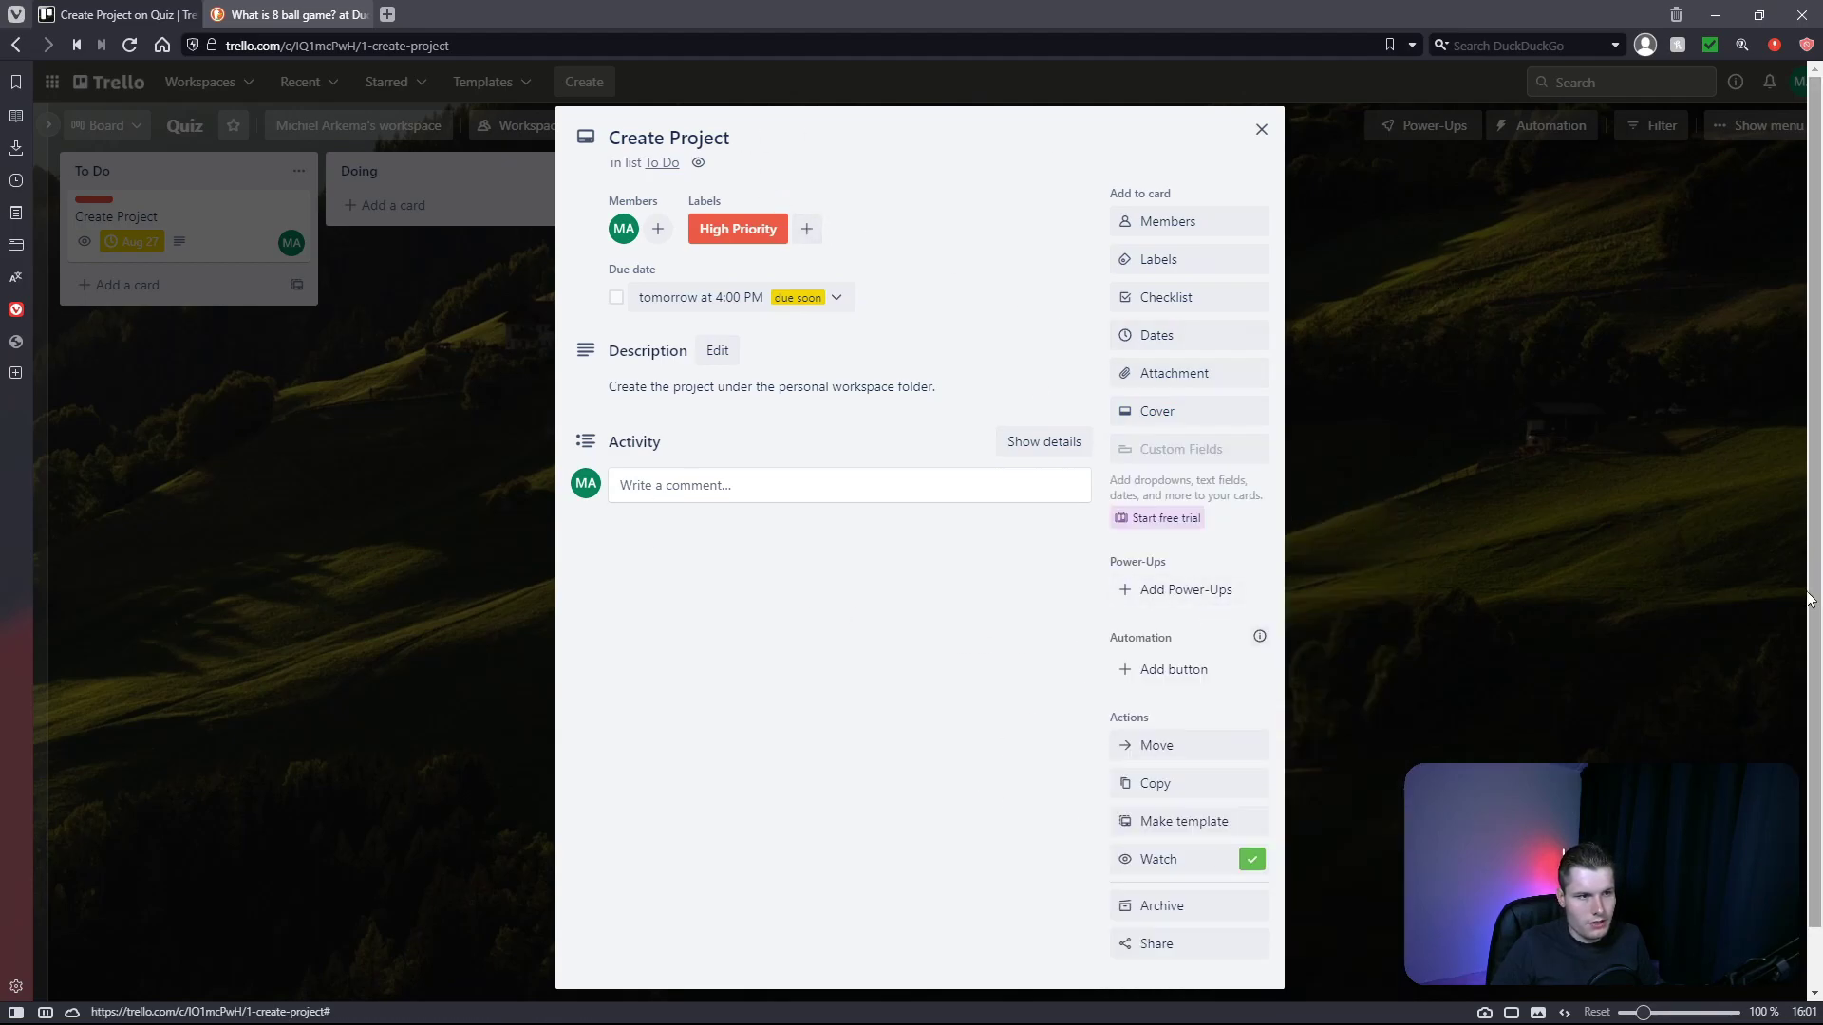
left_click(1262, 129)
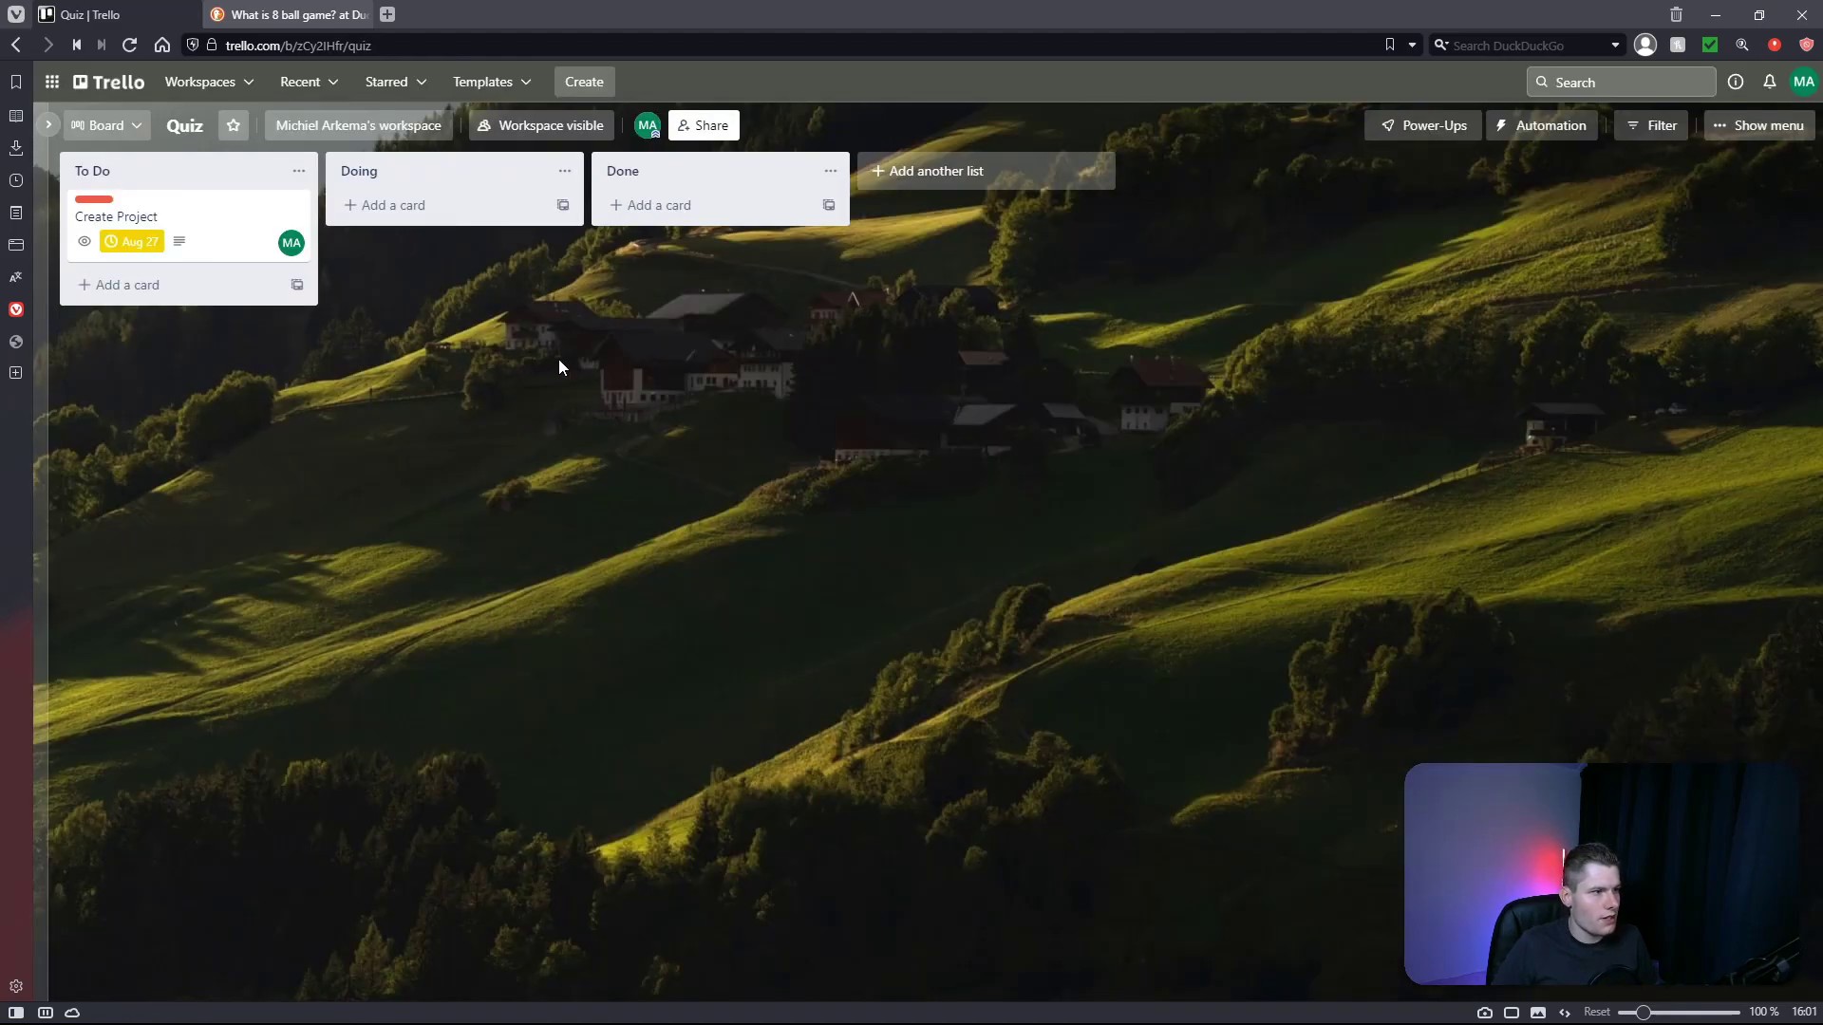
Step: Add a card titled 'Create questions' to the To Do list
left_click(133, 285)
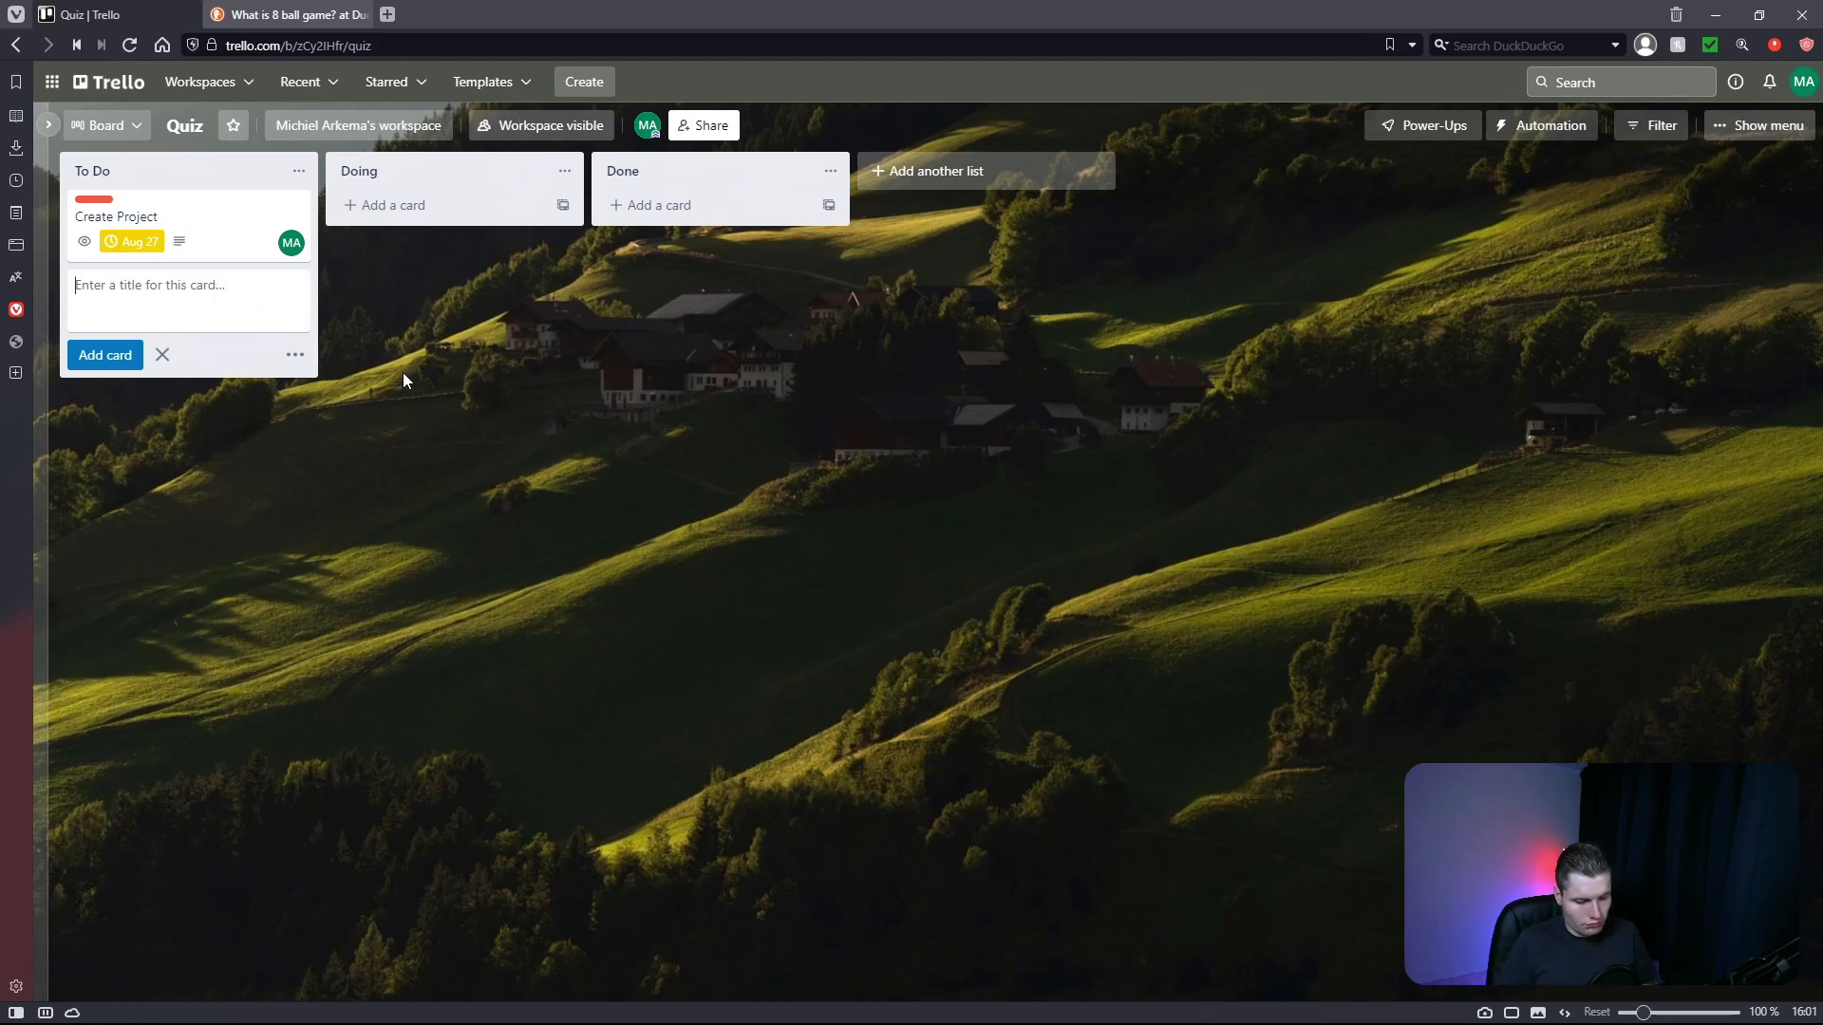
type("Create")
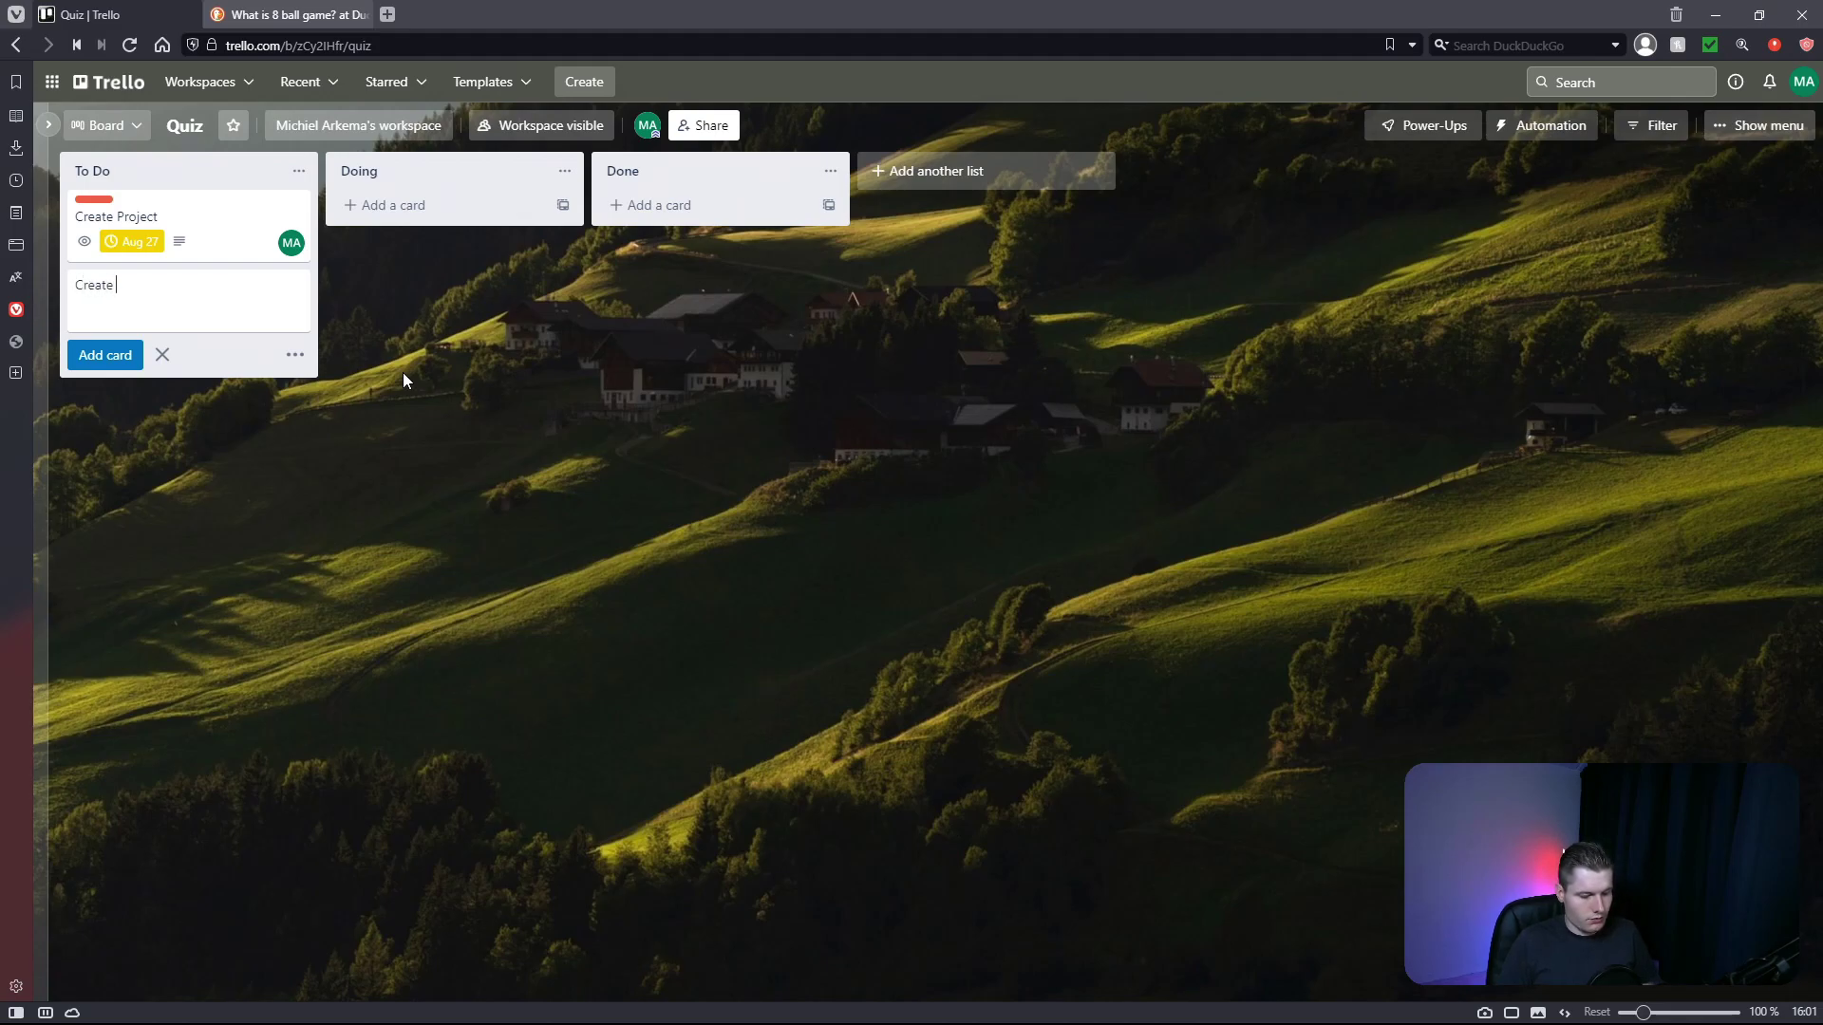
type(" questions")
key("Return")
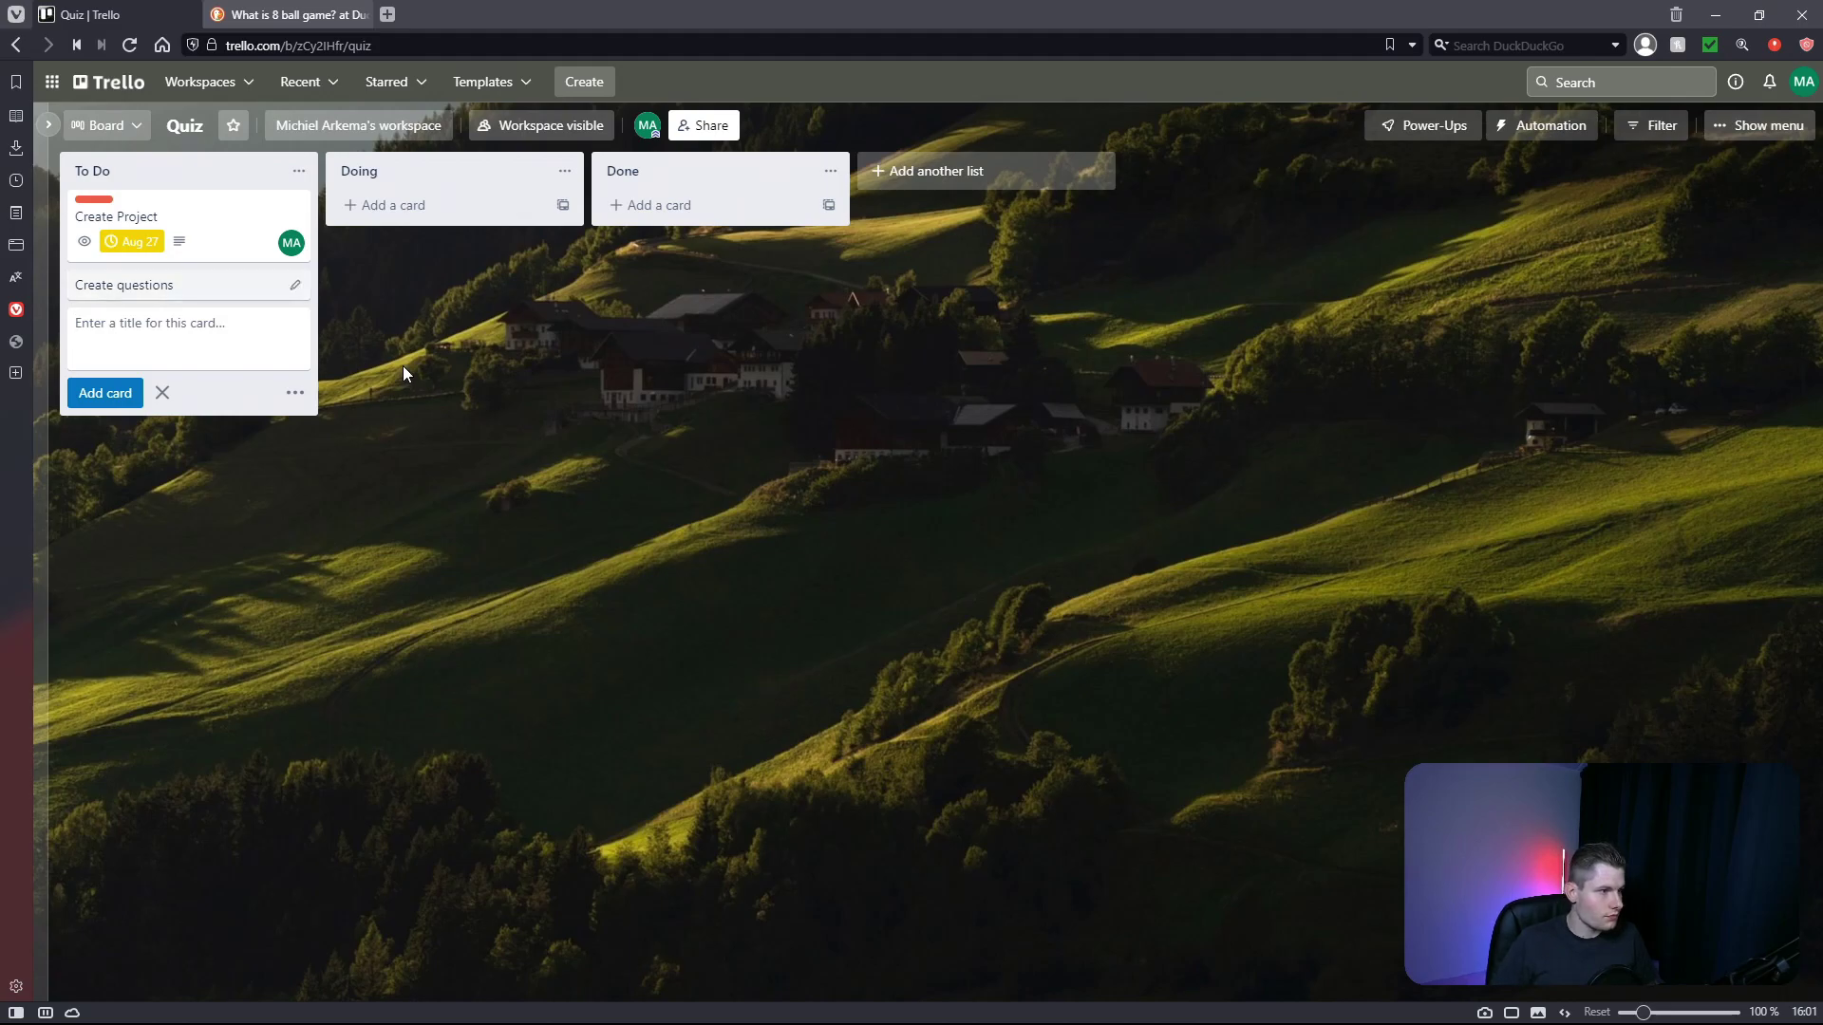
Step: Give the Create questions card the description 'Create a list of questions'
left_click(226, 289)
left_click(715, 272)
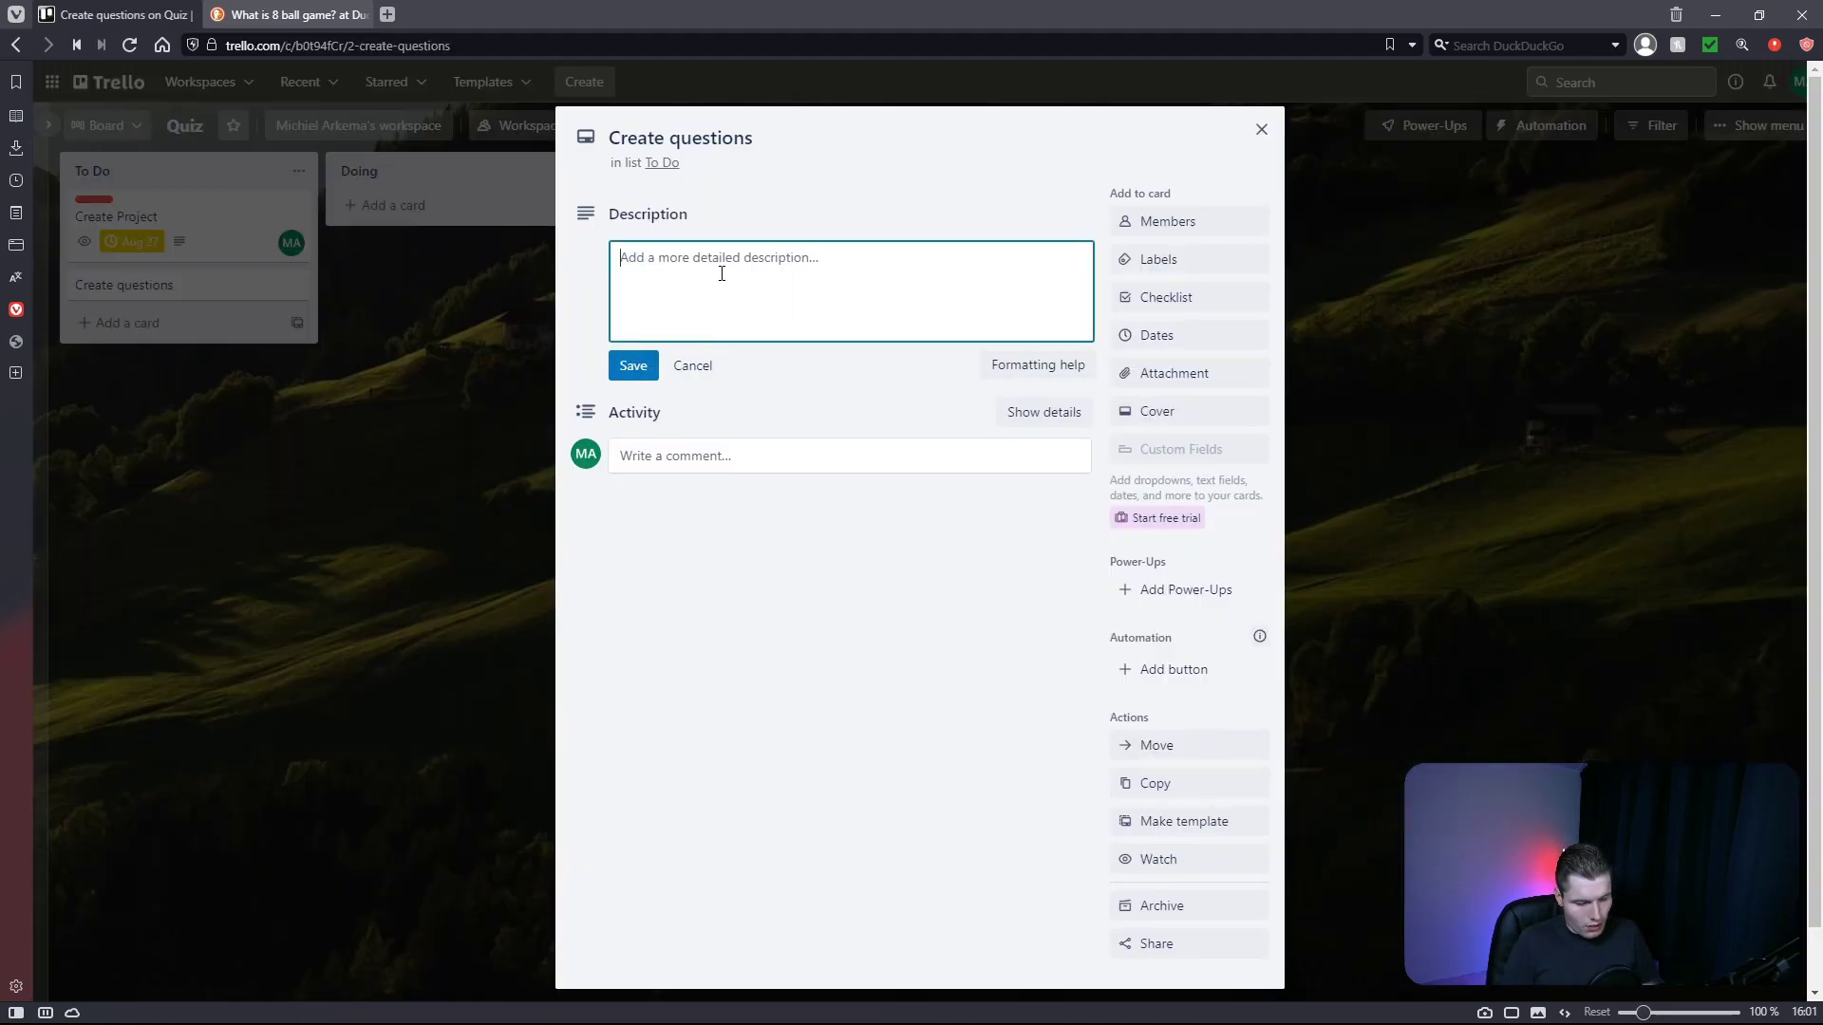
type("Creeate")
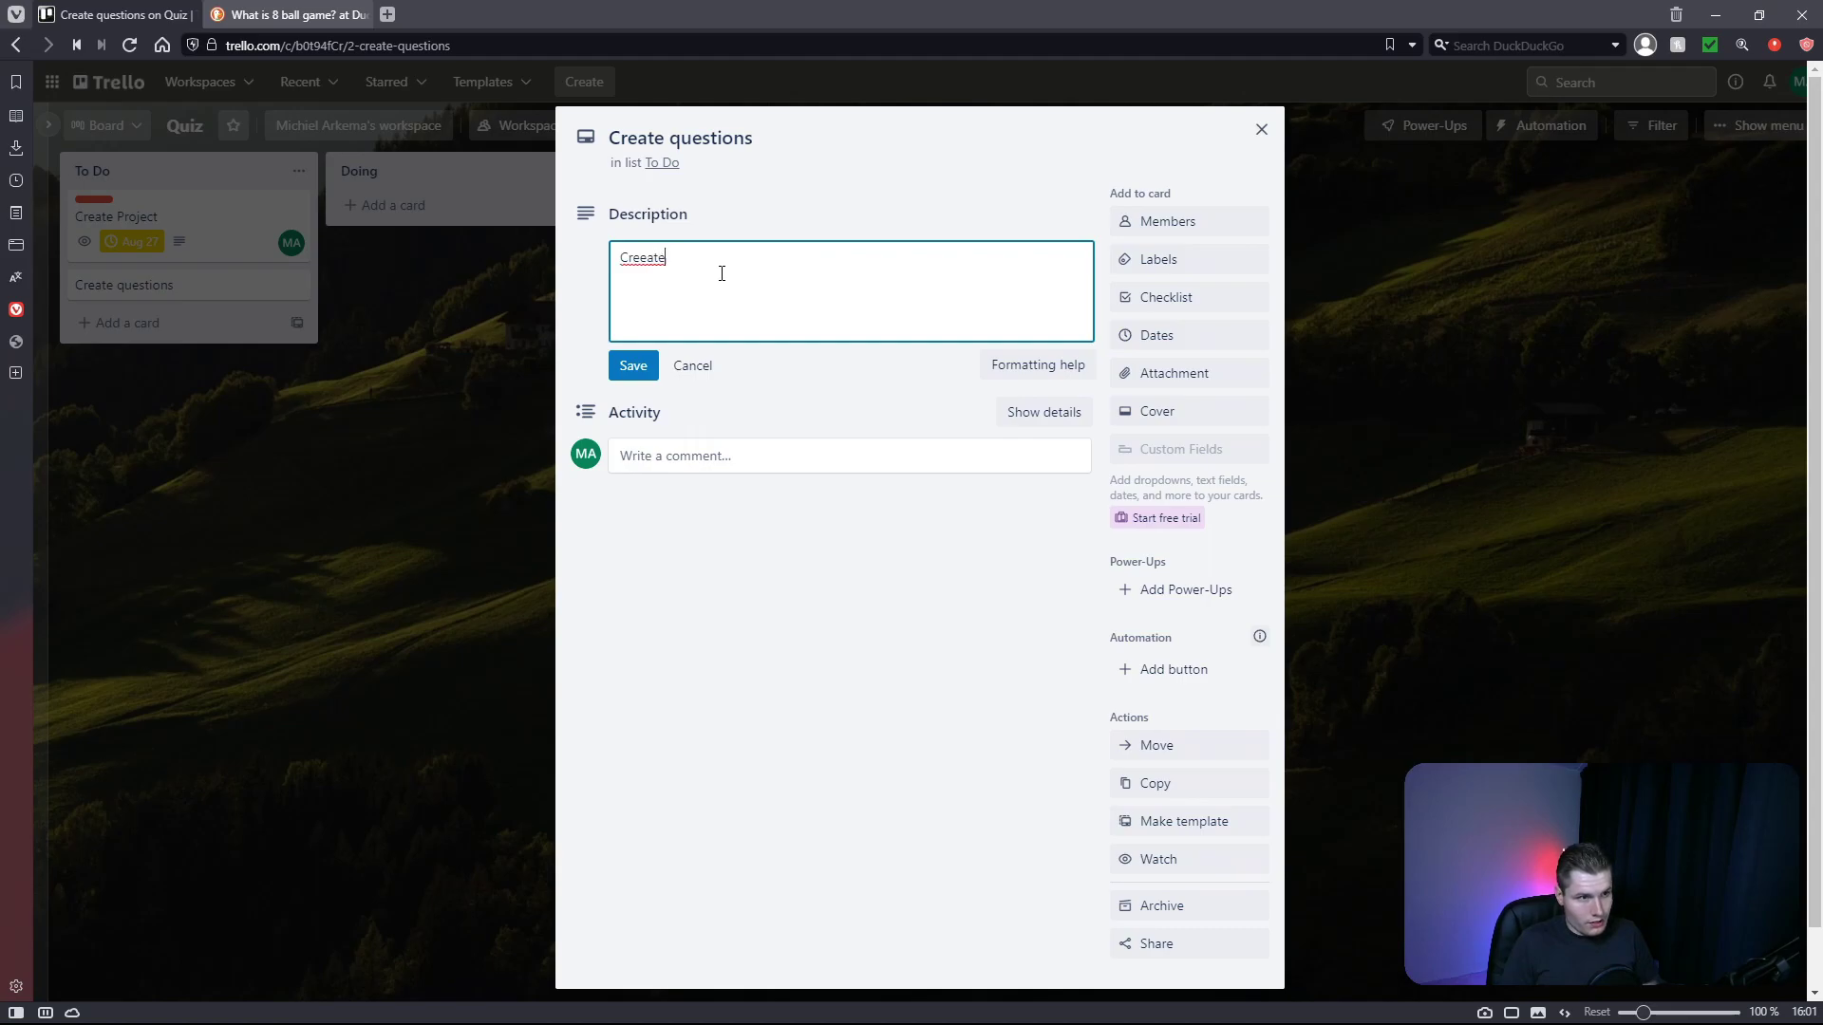
key("BackSpace")
key("BackSpace")
type("te a l")
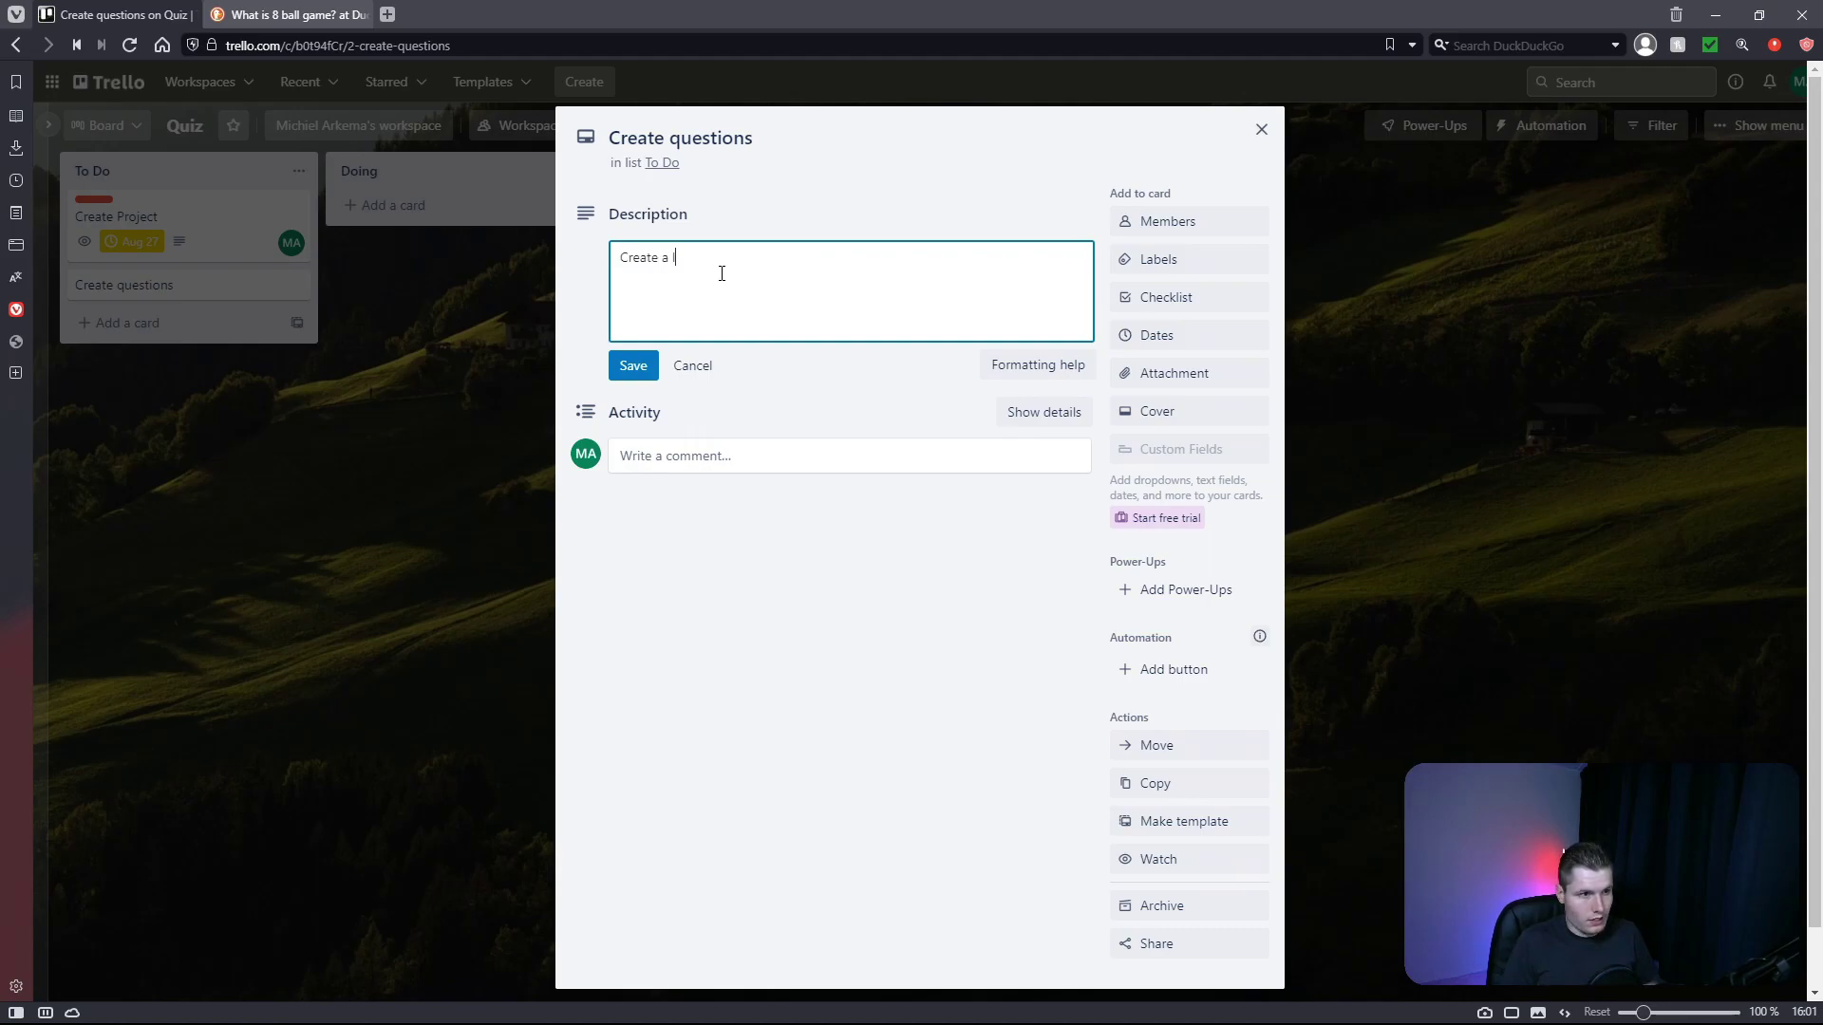
type("ist of q")
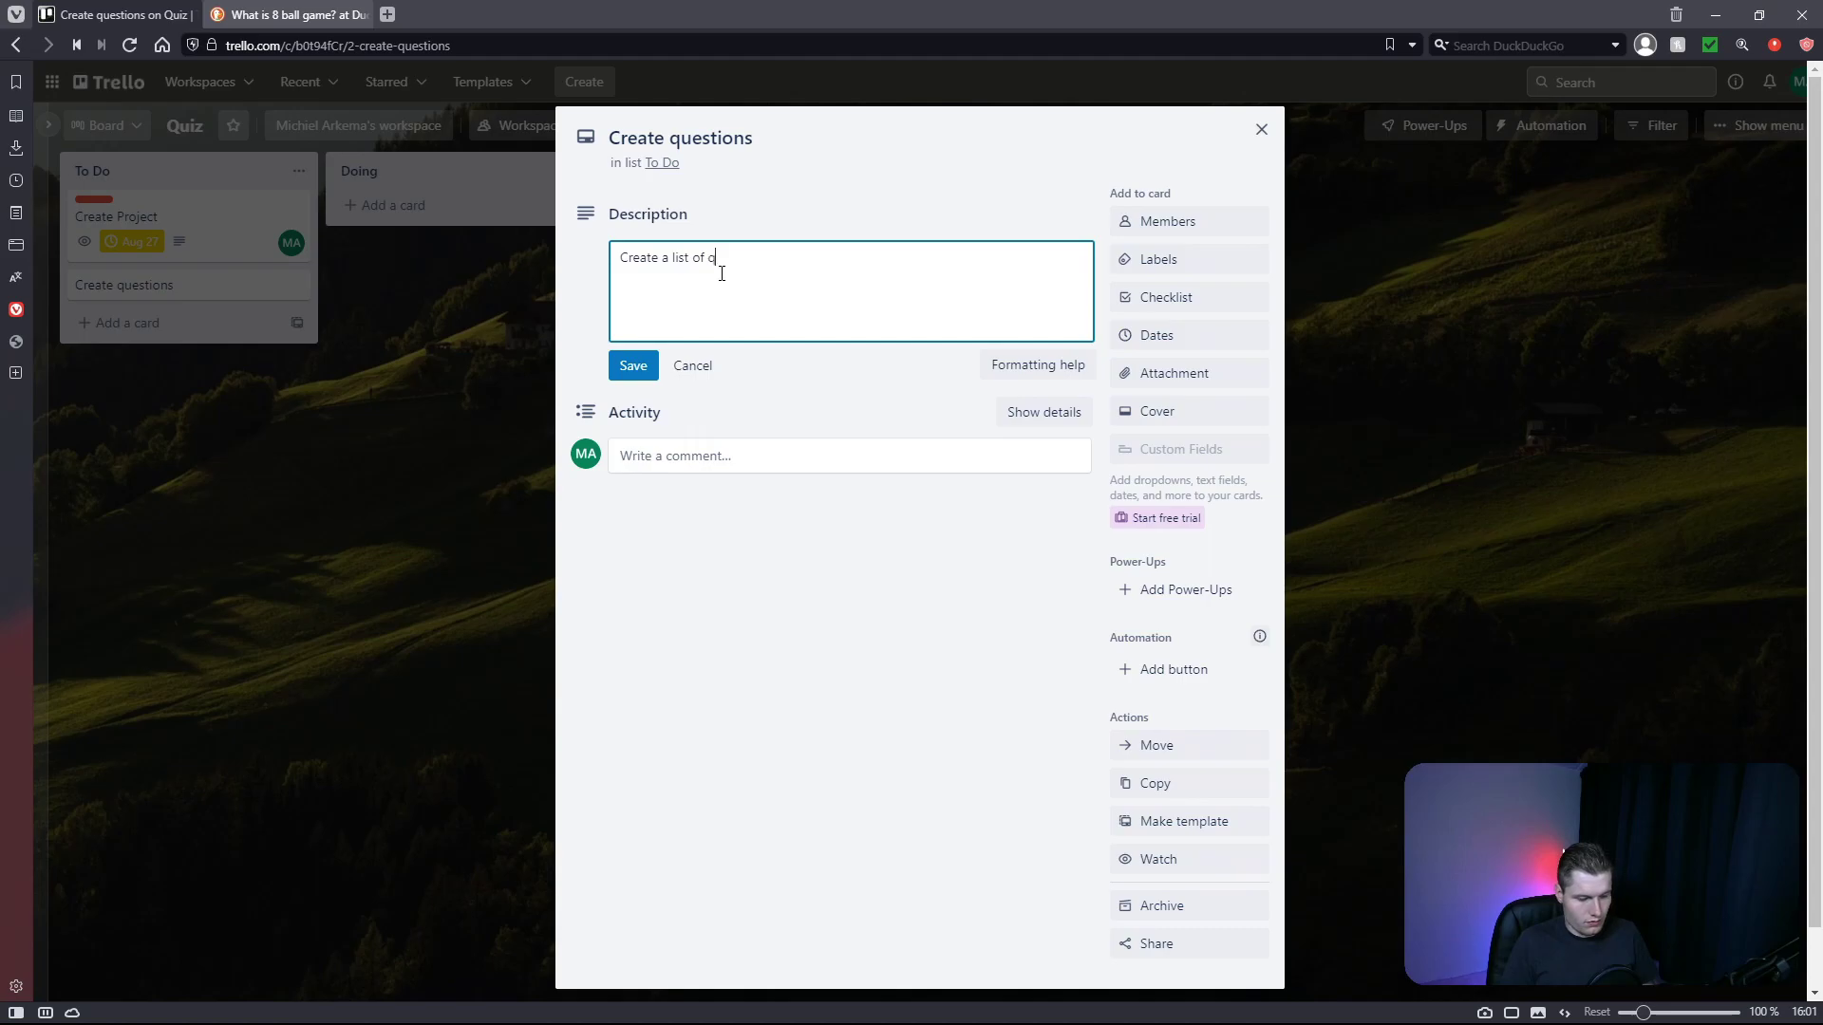
type("uestions")
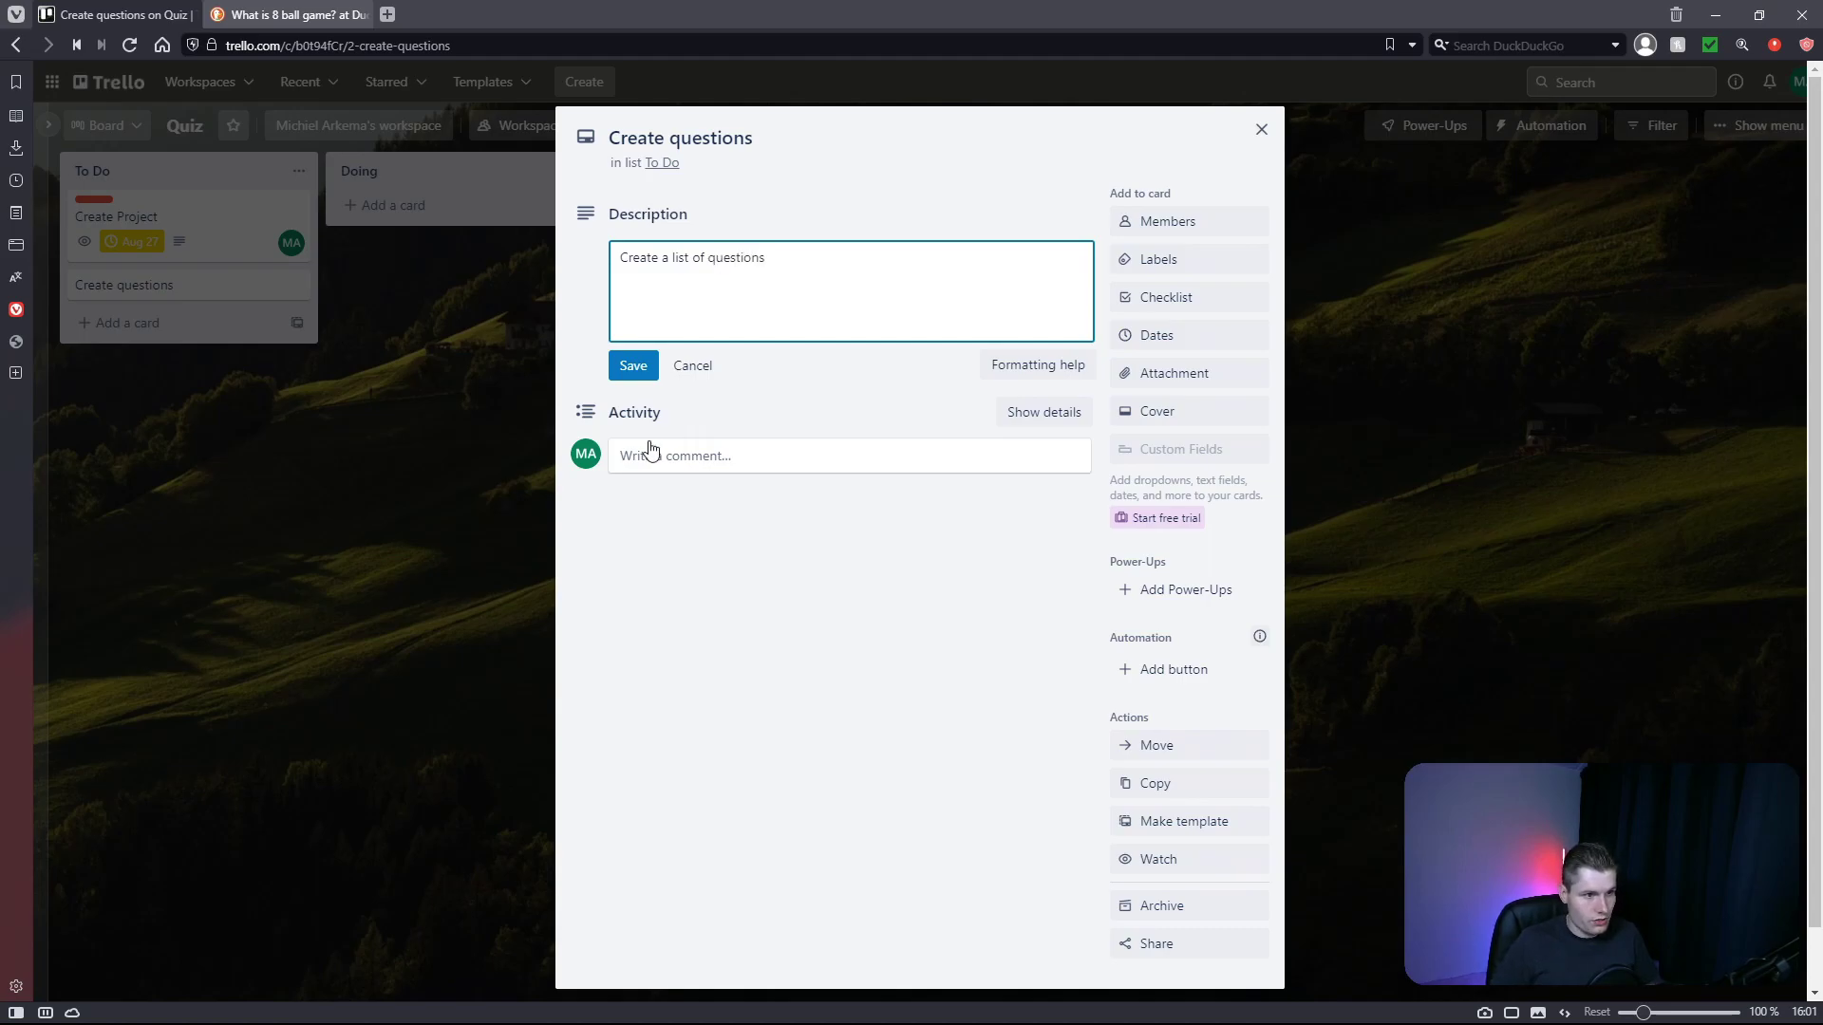
left_click(633, 366)
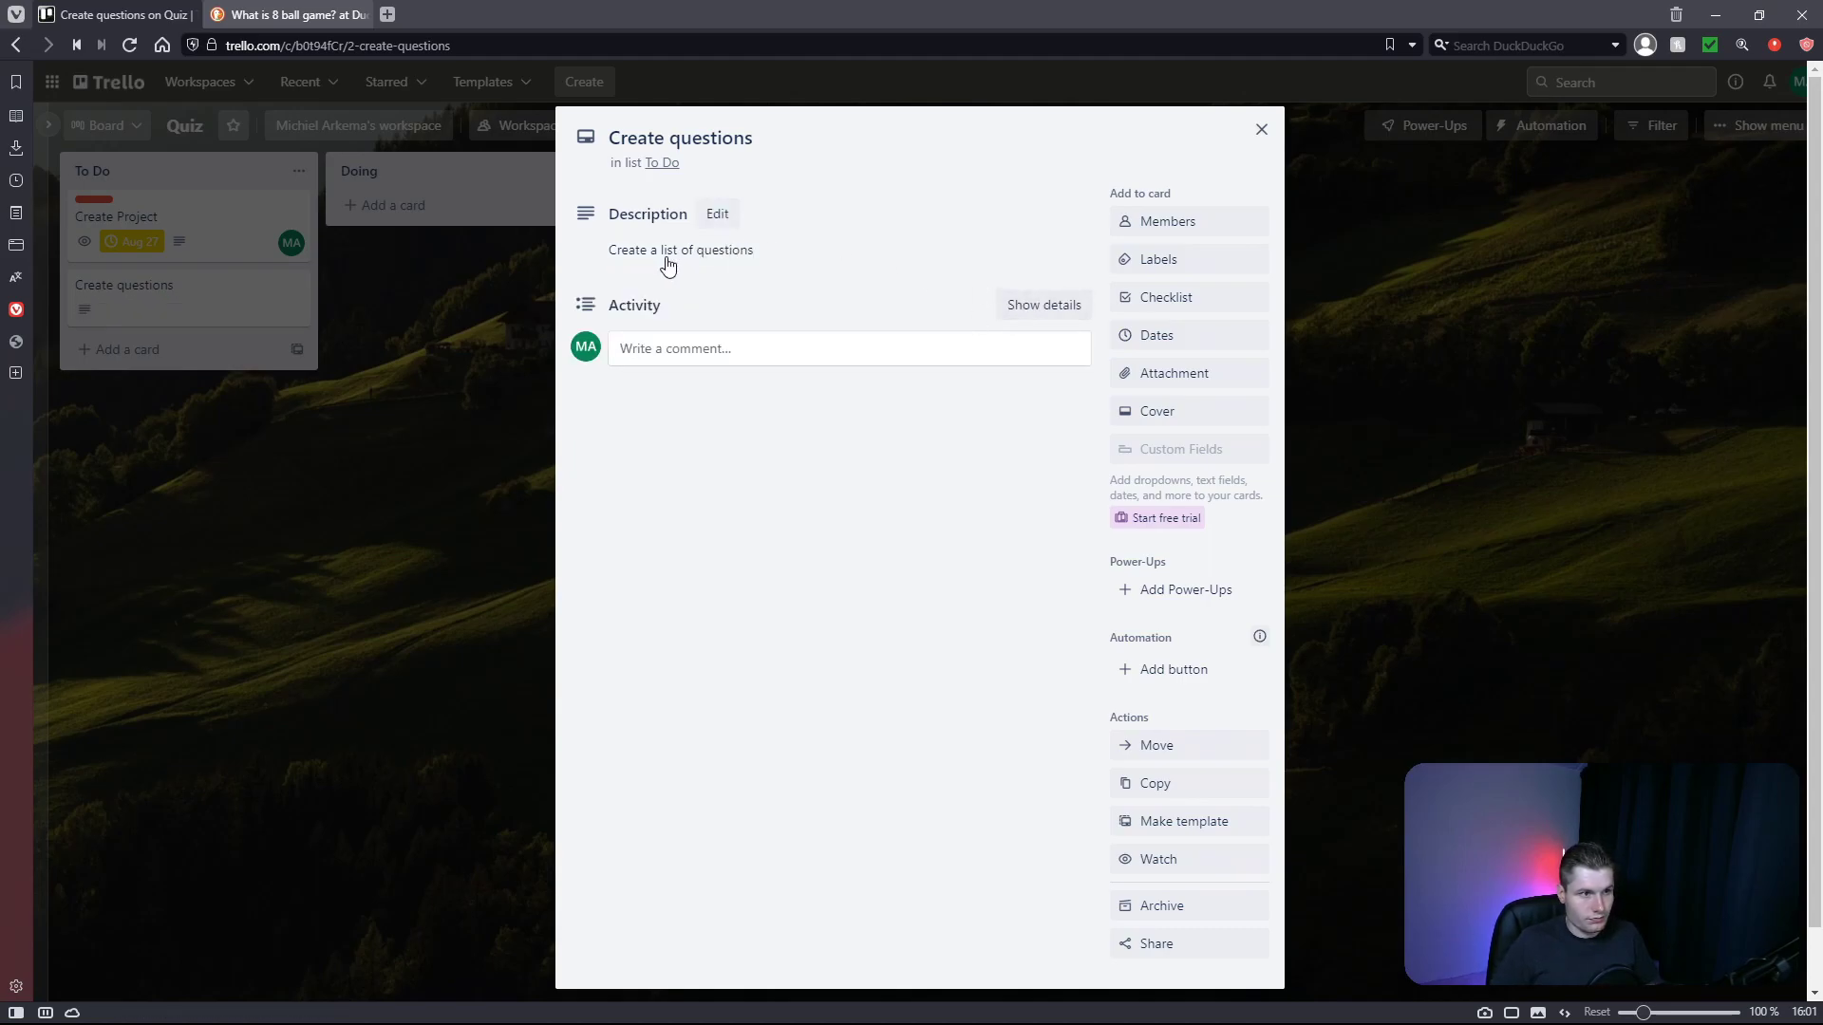
Step: Assign the board member and the High Priority label to Create questions
left_click(1191, 224)
left_click(1237, 388)
left_click(1031, 255)
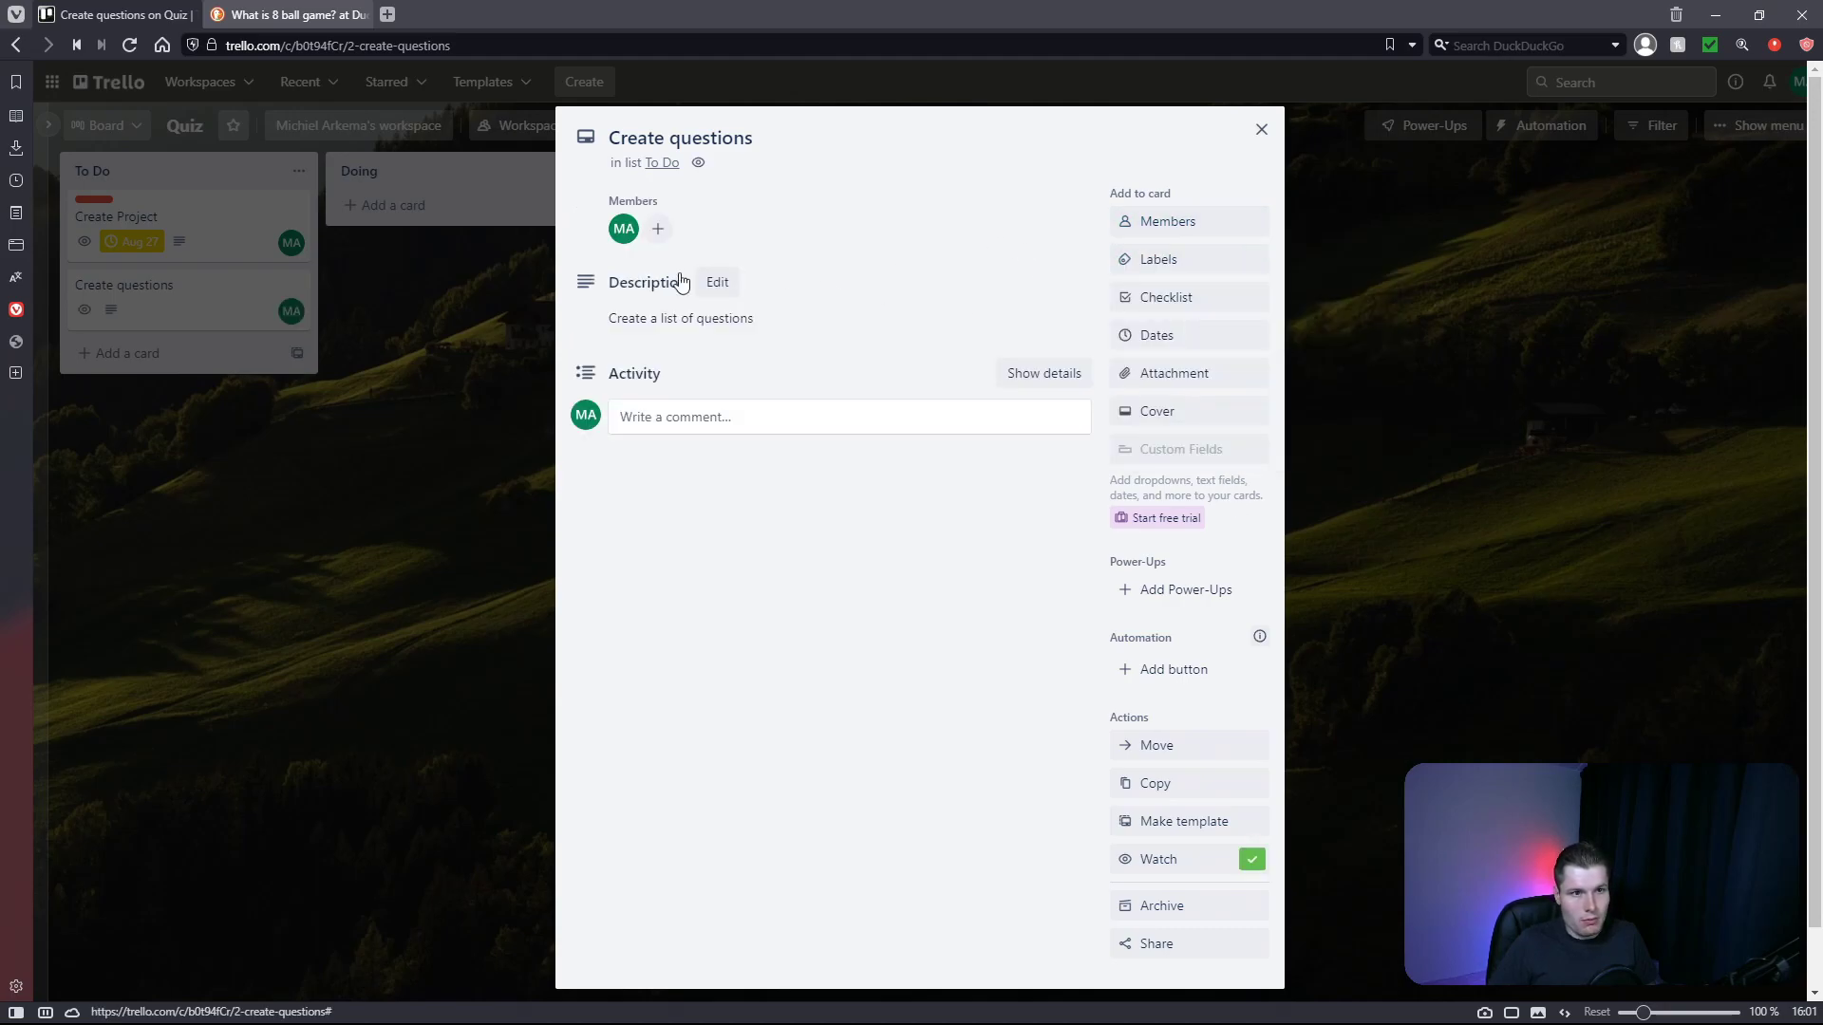
left_click(1158, 259)
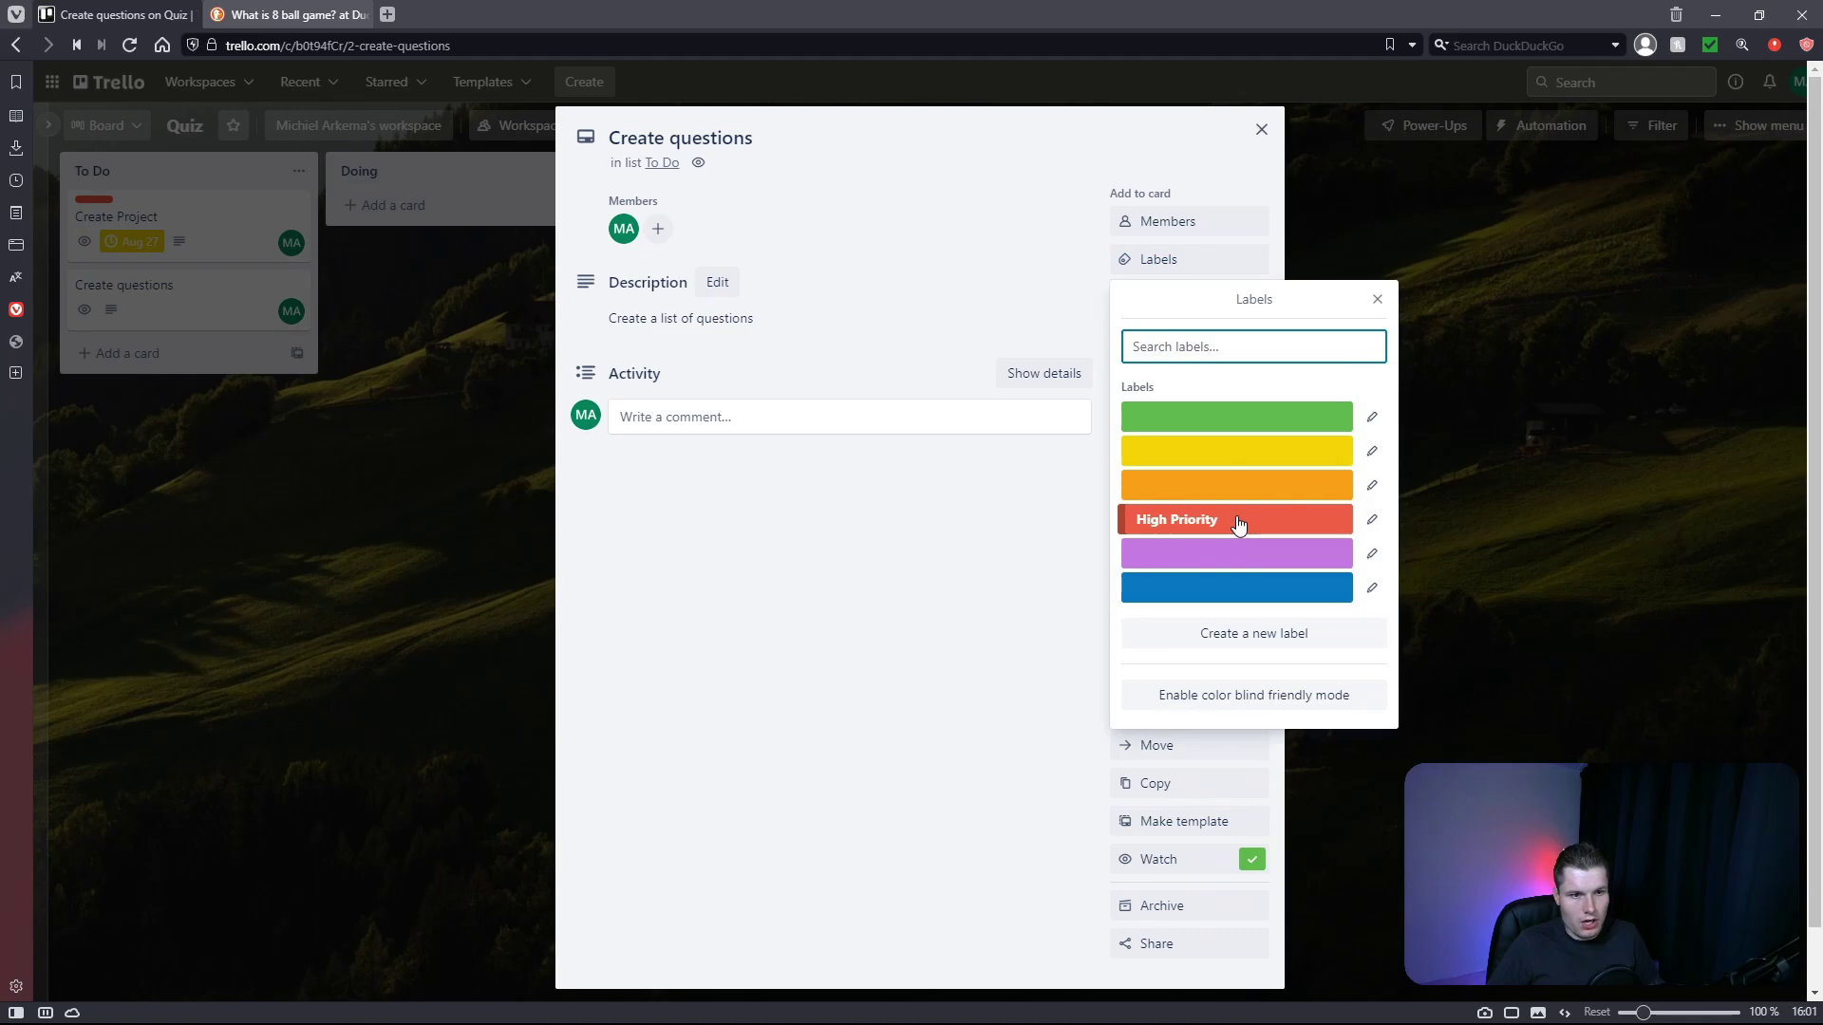
left_click(1174, 520)
left_click(978, 294)
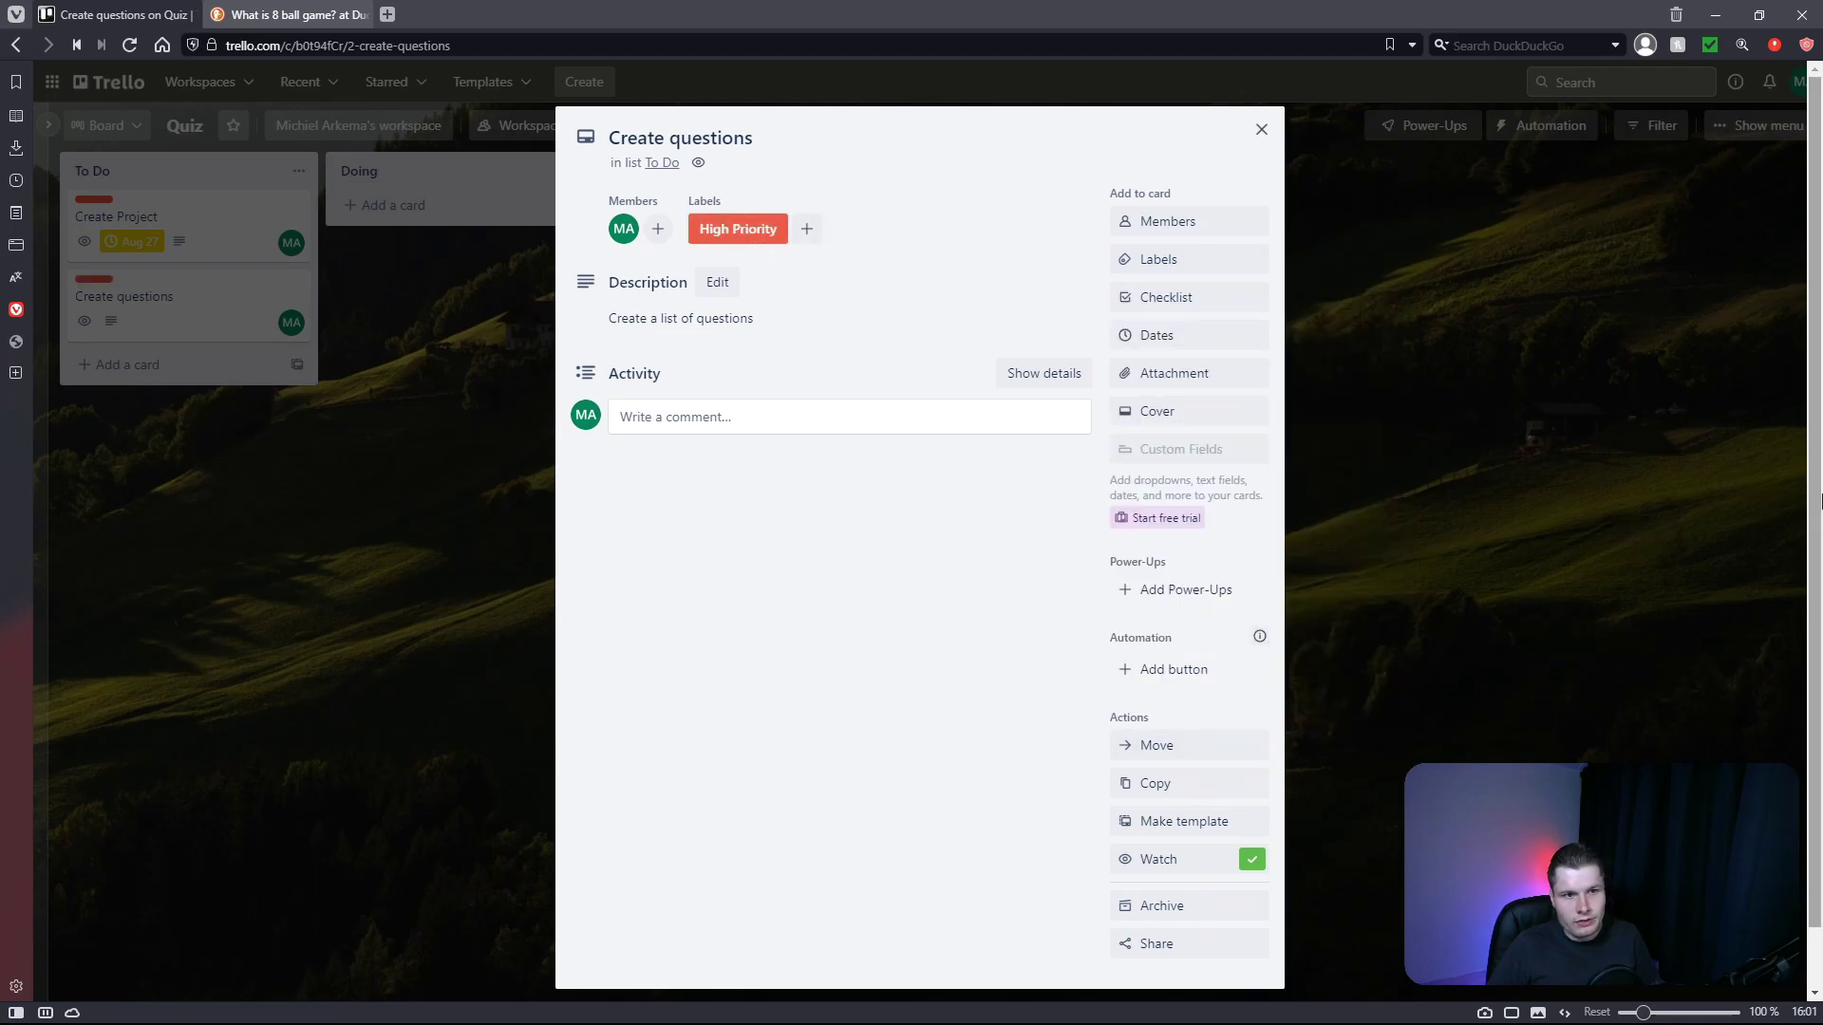
Step: Add a checklist titled 'Tasks' to the card
left_click(1187, 304)
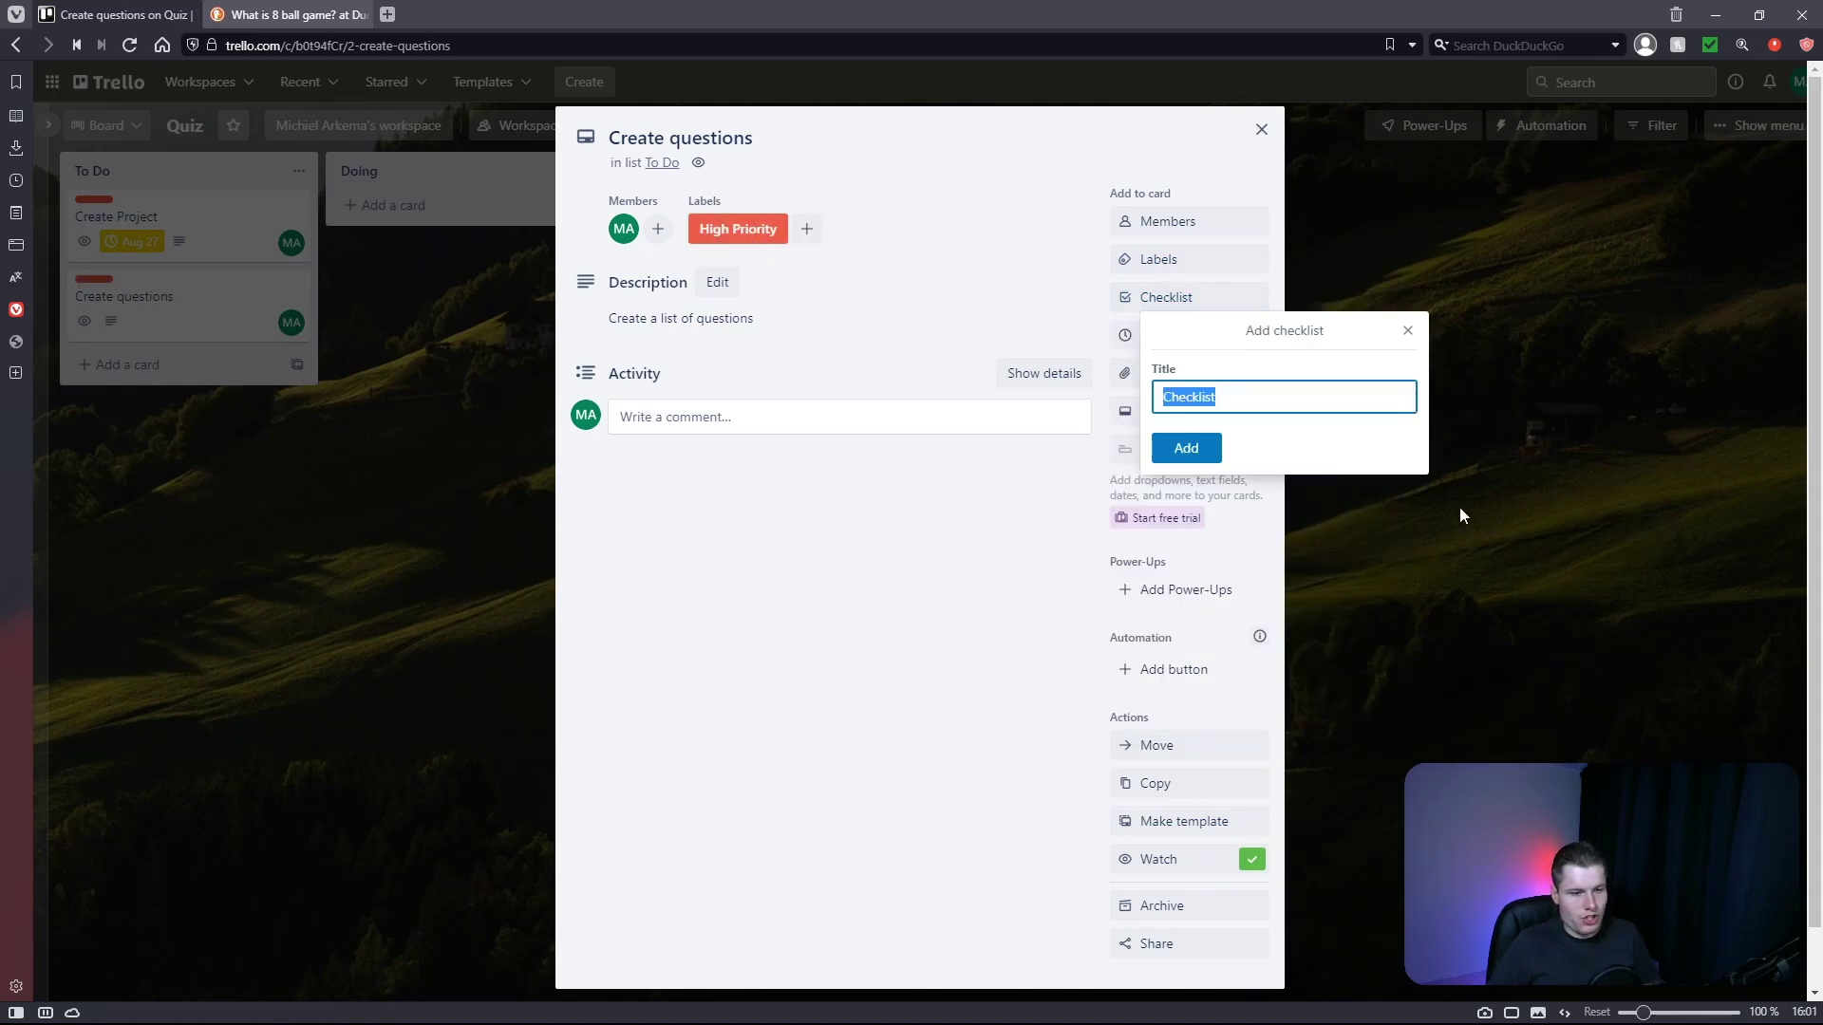
type("Task")
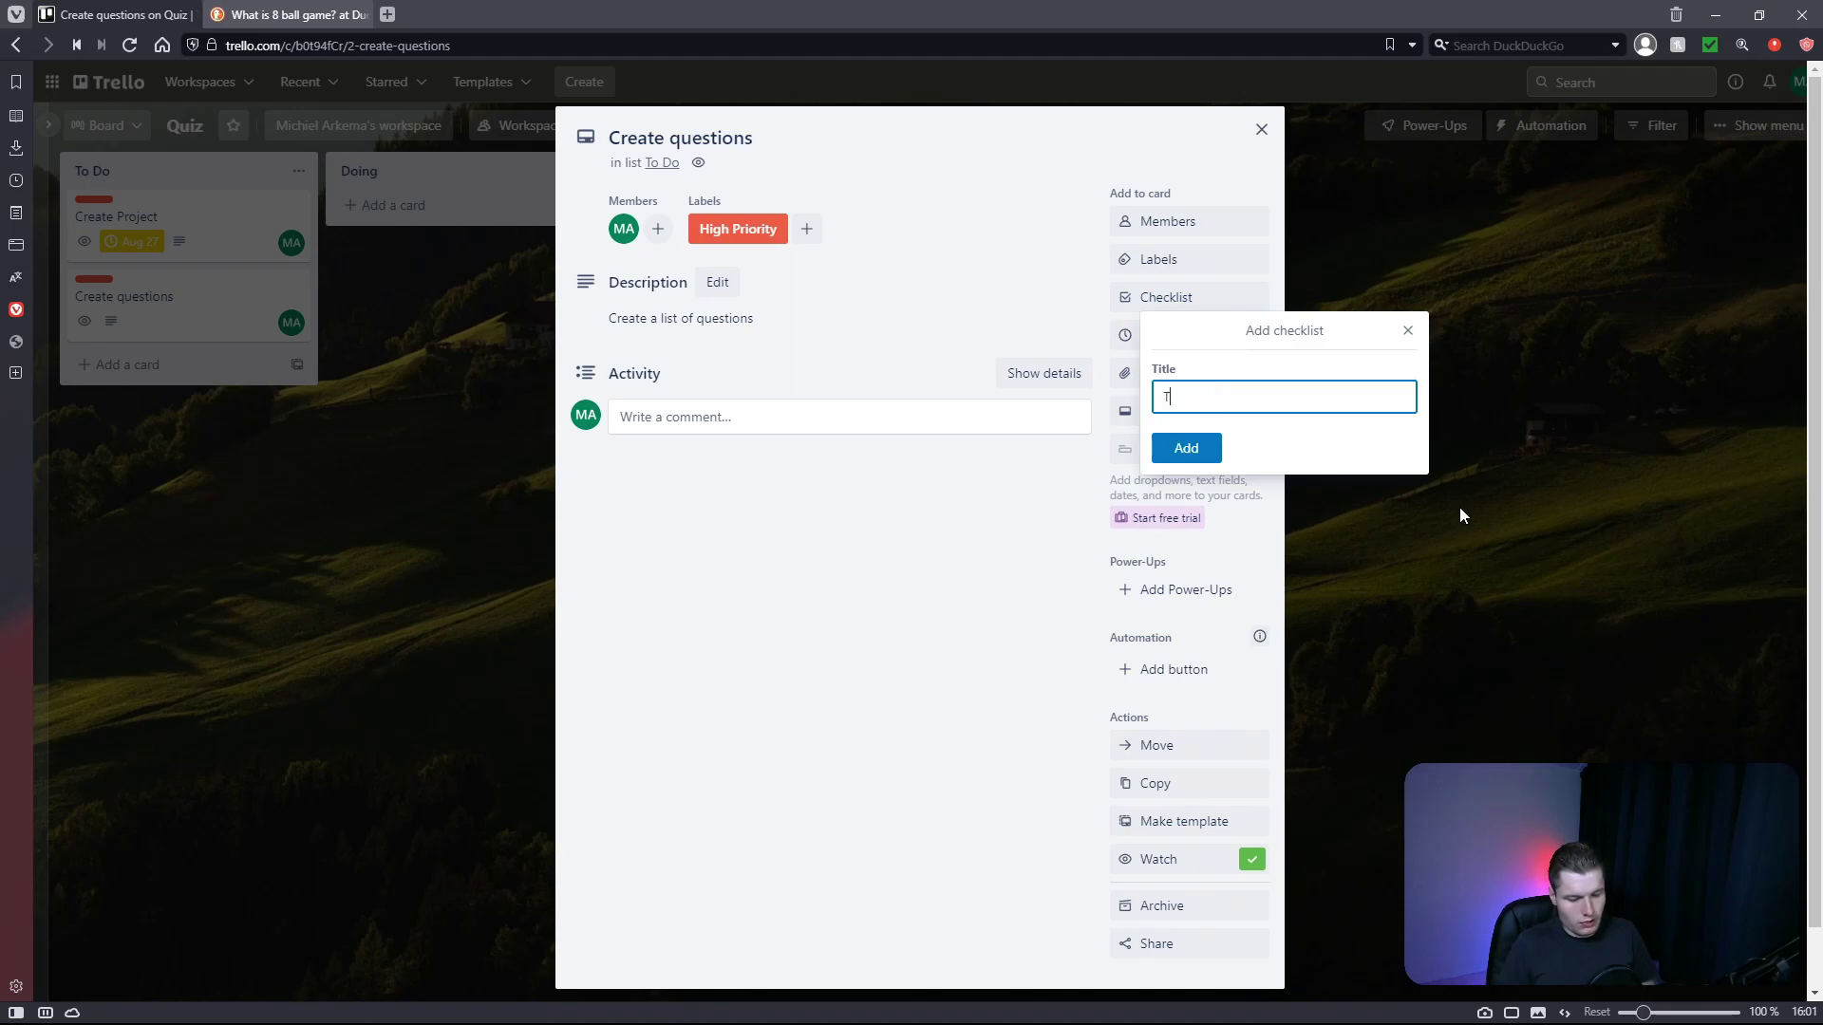
key("BackSpace")
key("BackSpace")
type("Taks")
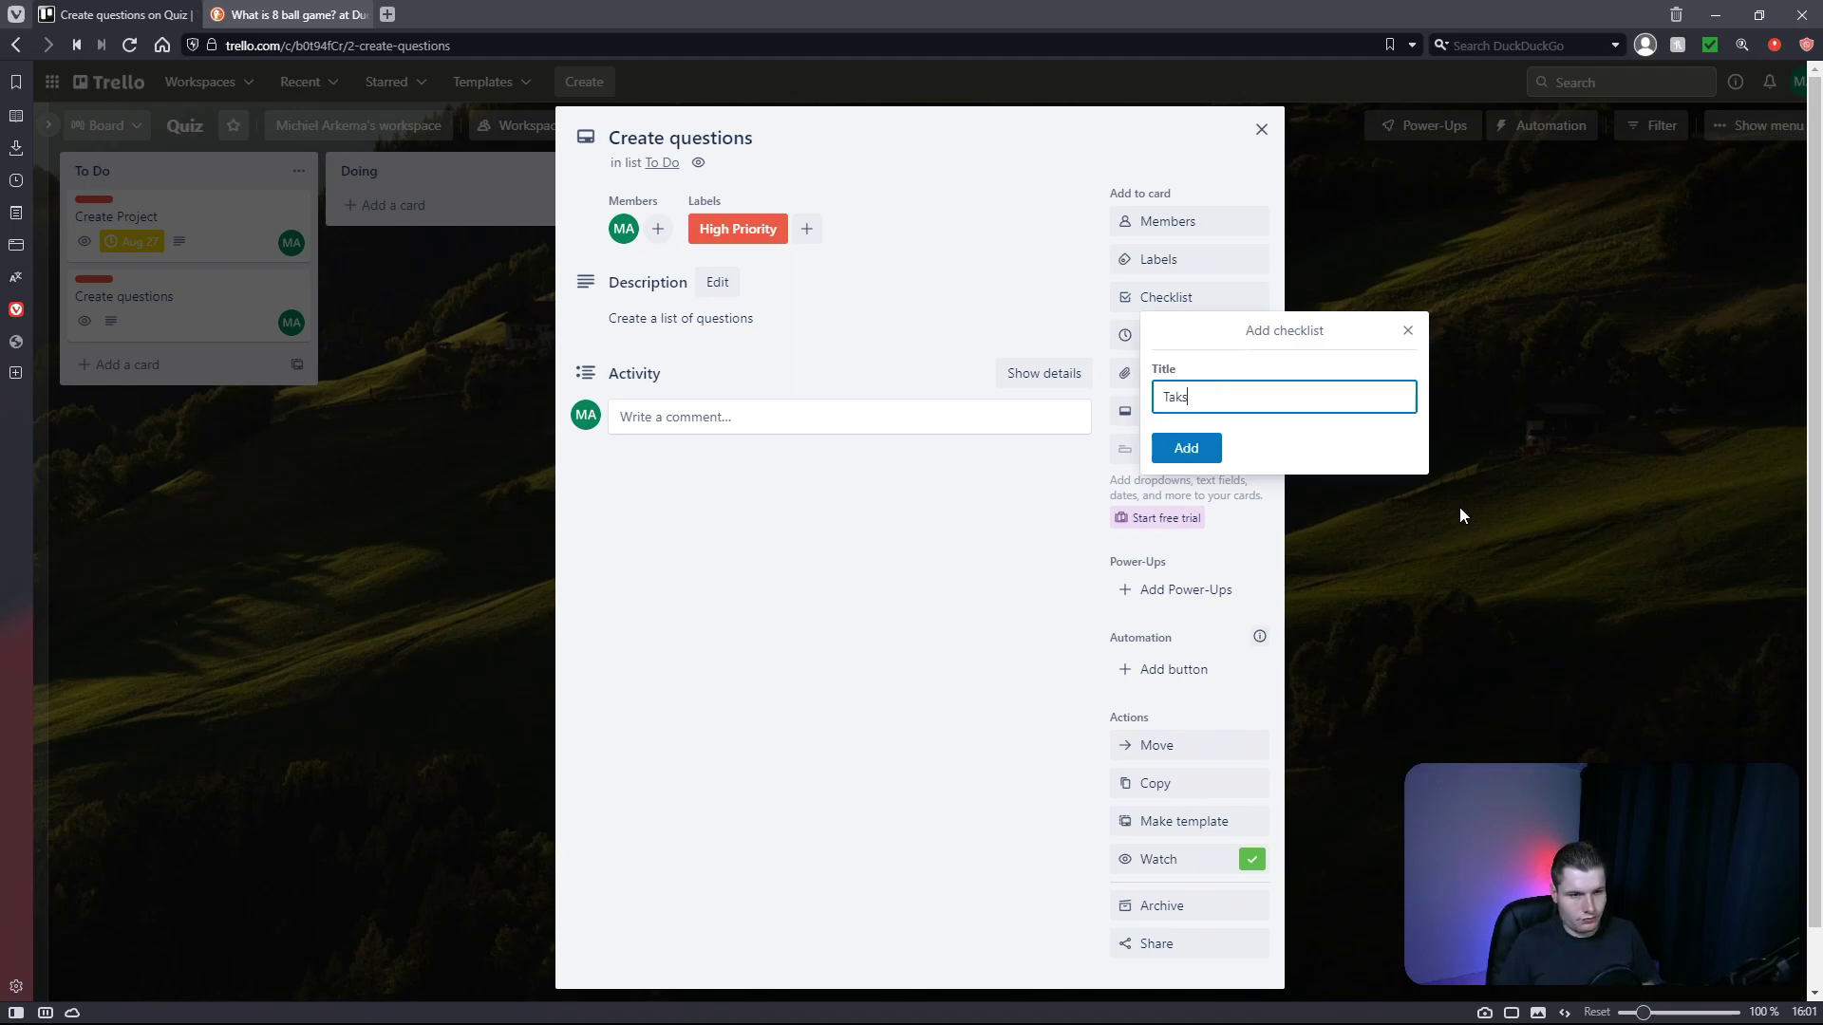
key("BackSpace")
key("BackSpace")
type("sks")
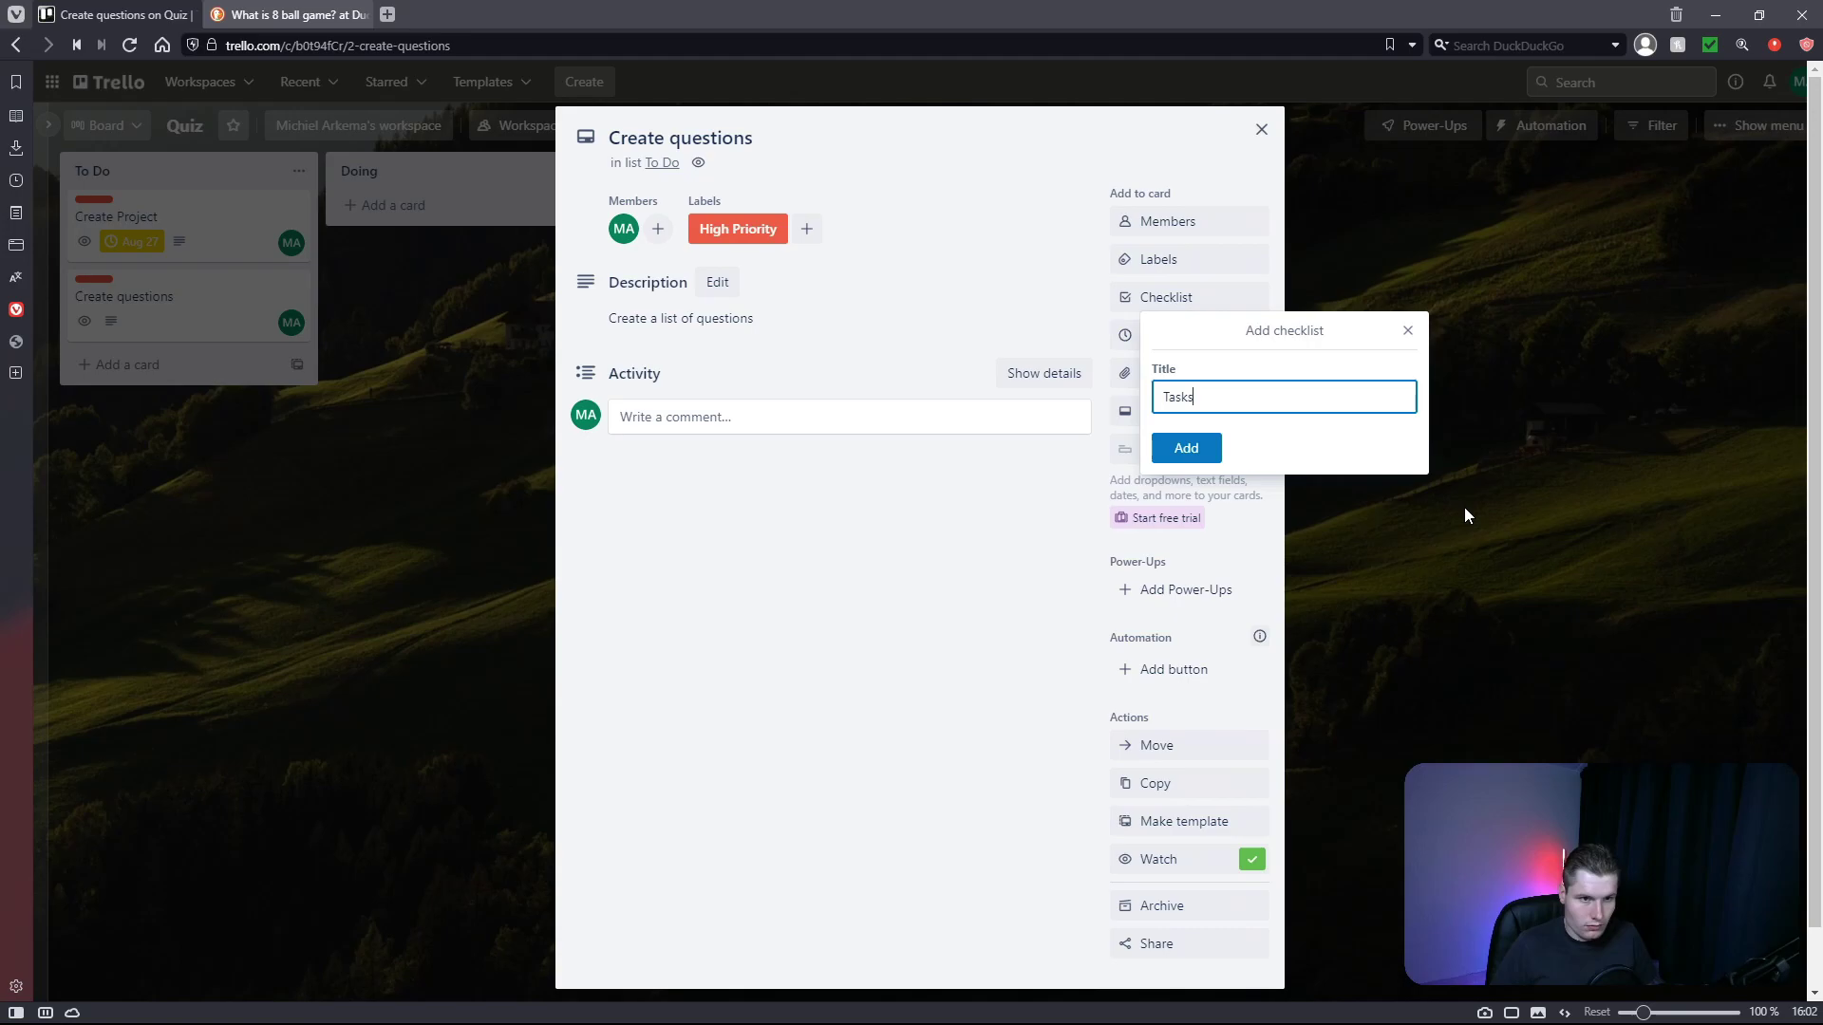
left_click(1187, 449)
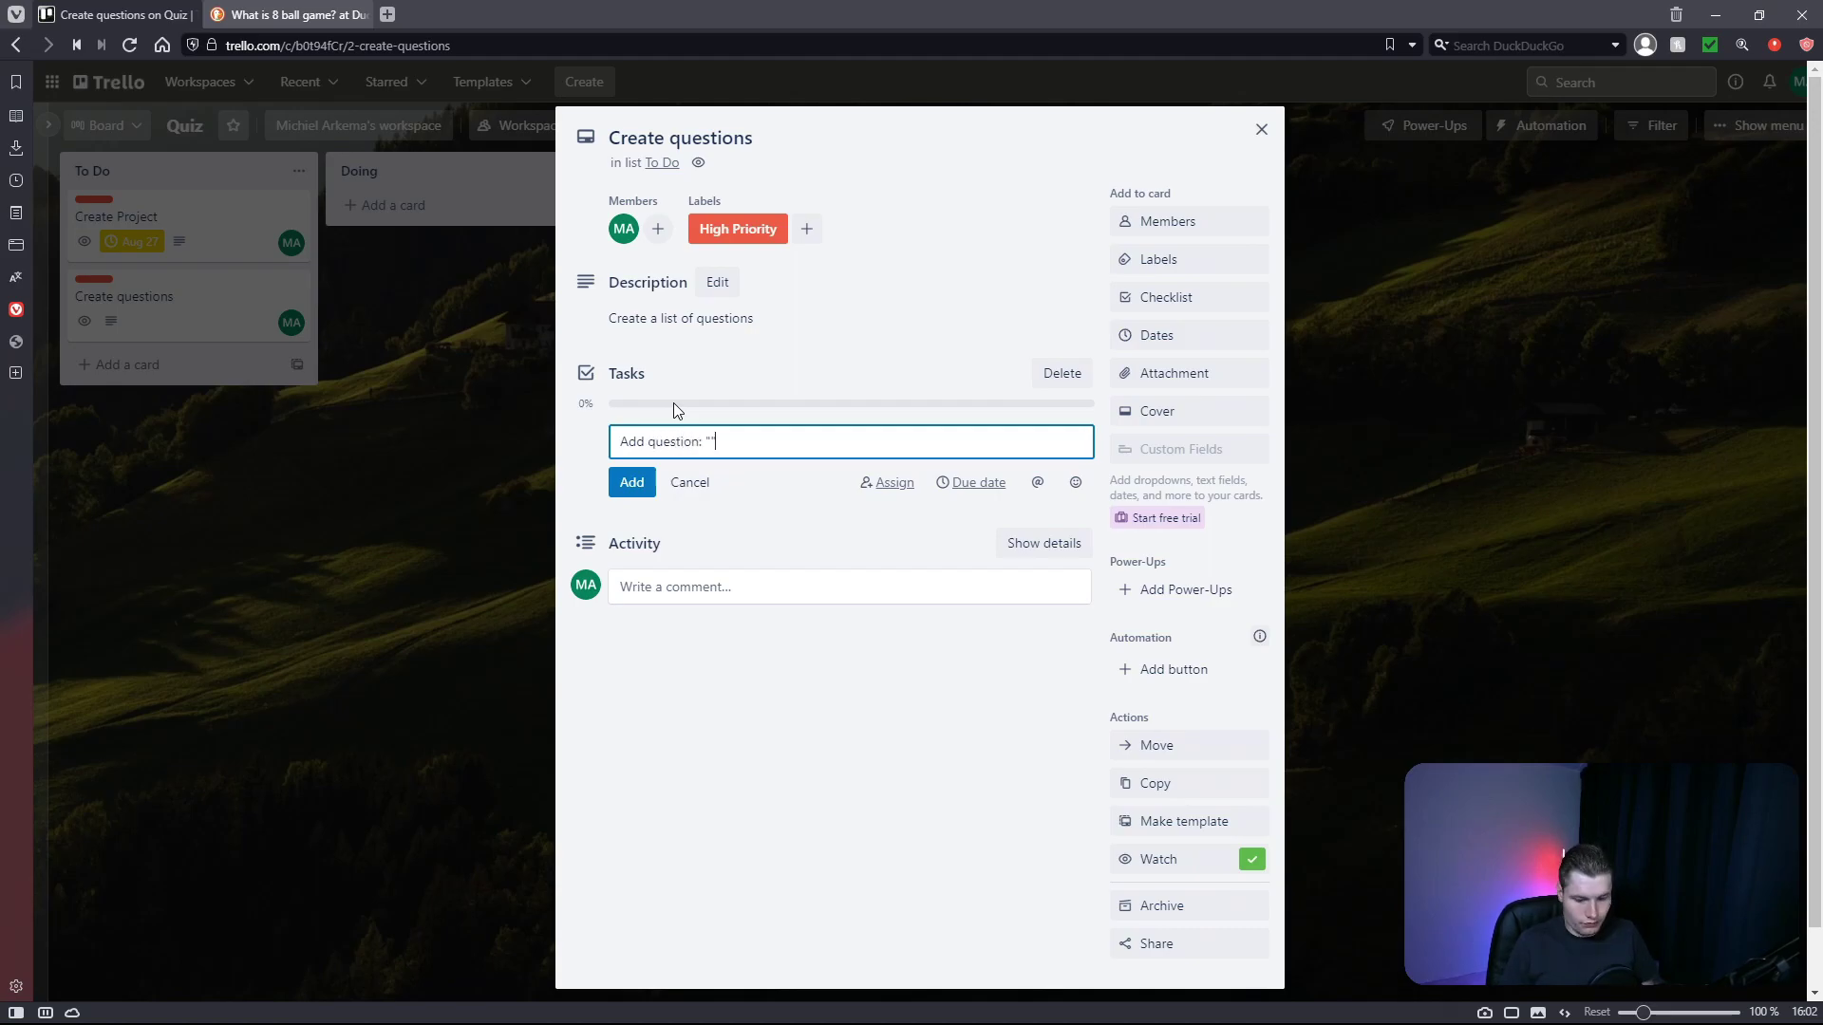
Step: Add Tasks items asking the United States capital, the Netherlands capital and the Netherlands language
type("What is the C")
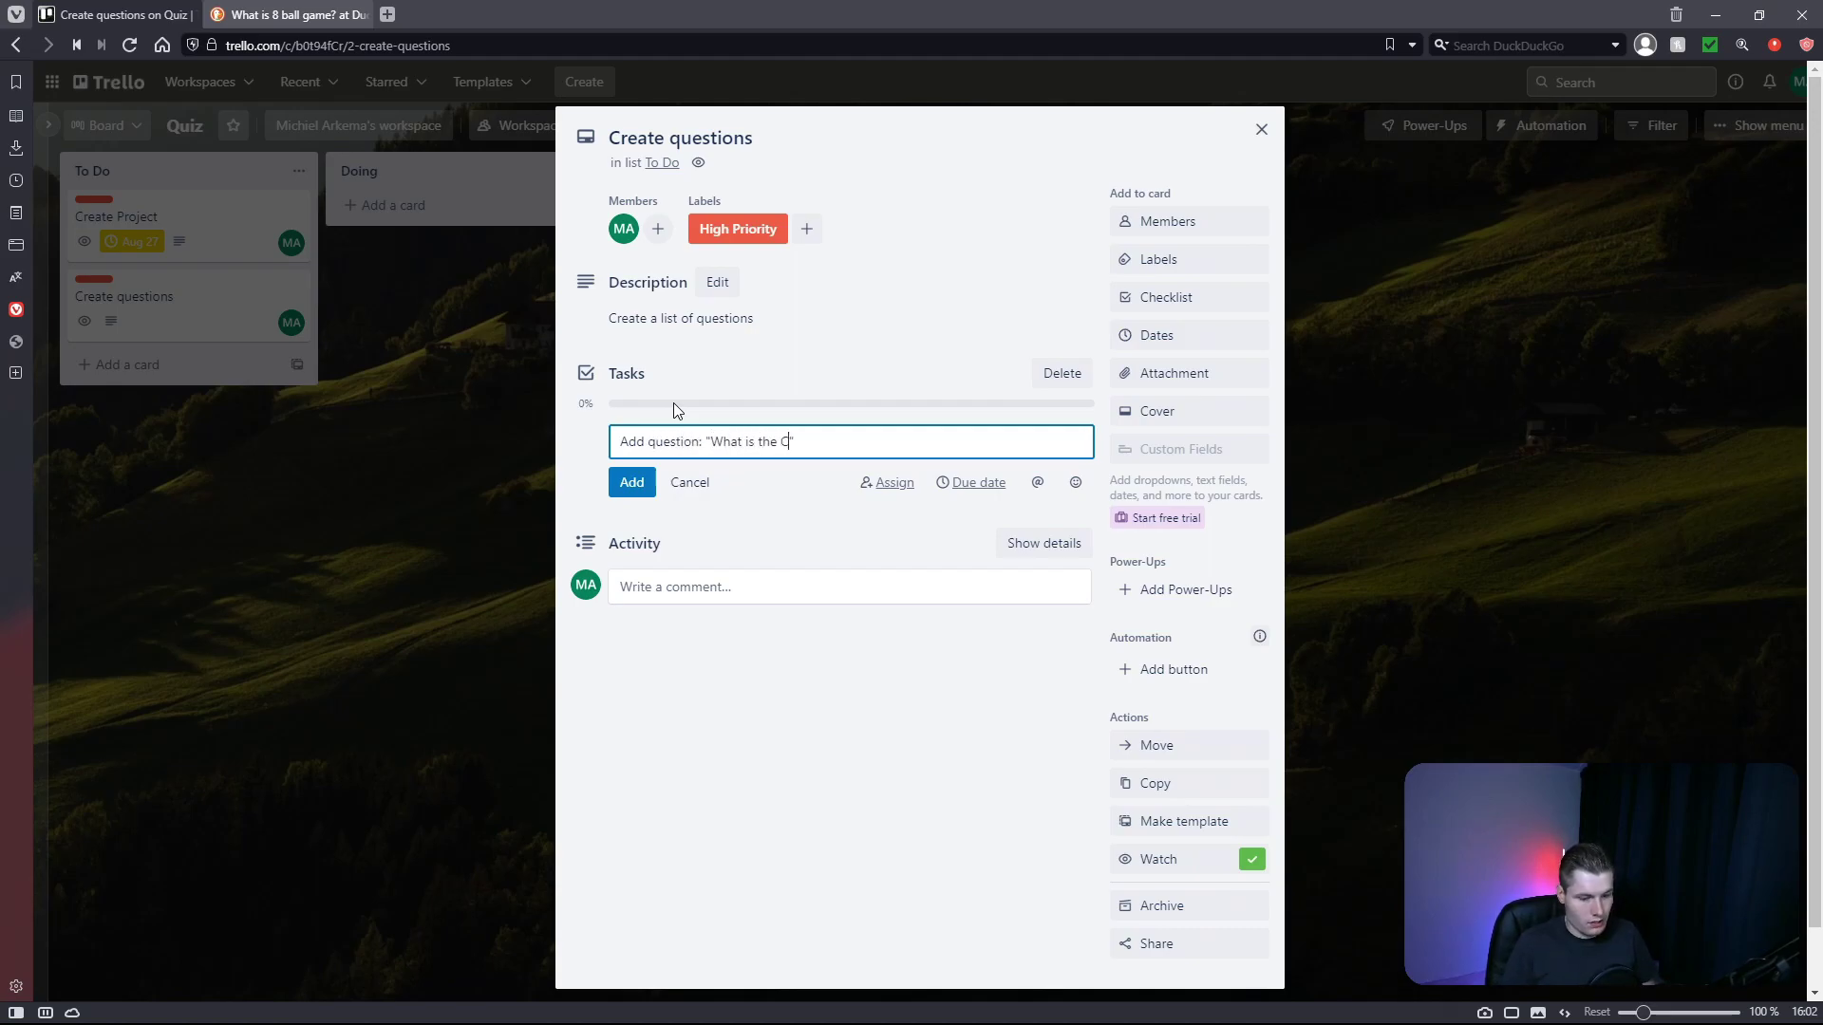
type("apital of the")
type(" United Stat")
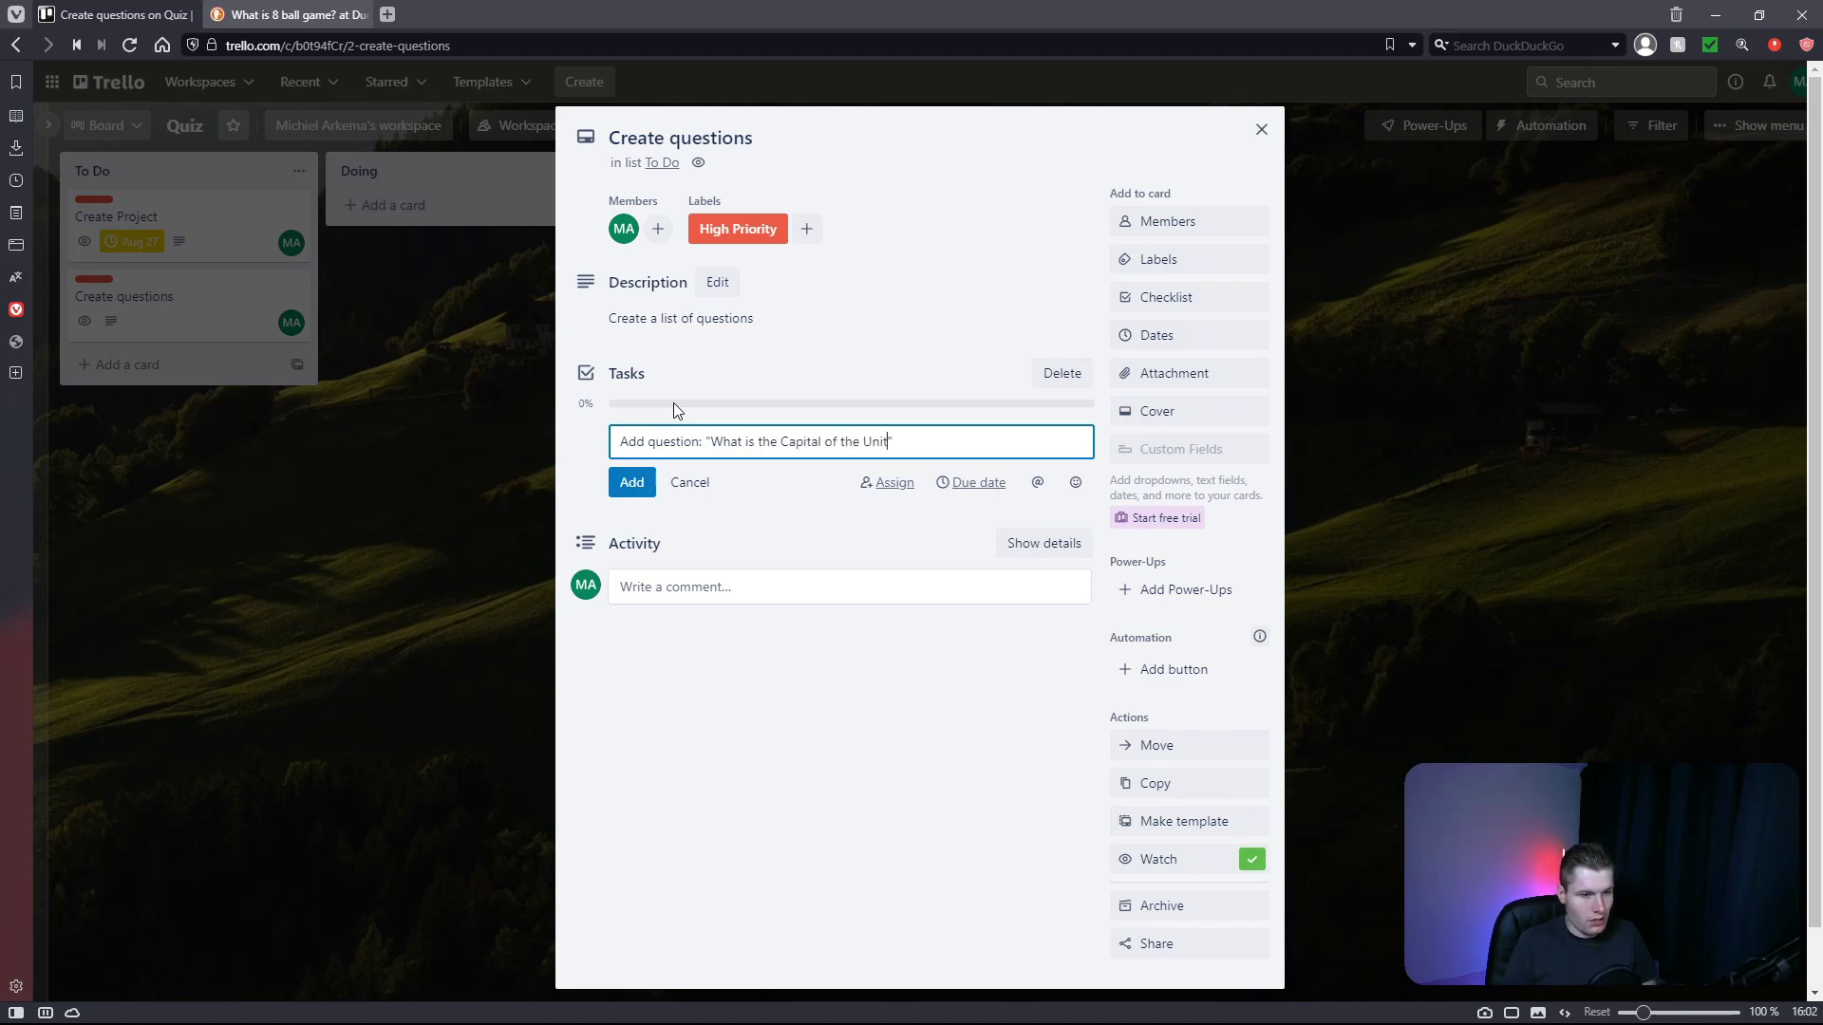
type("es?")
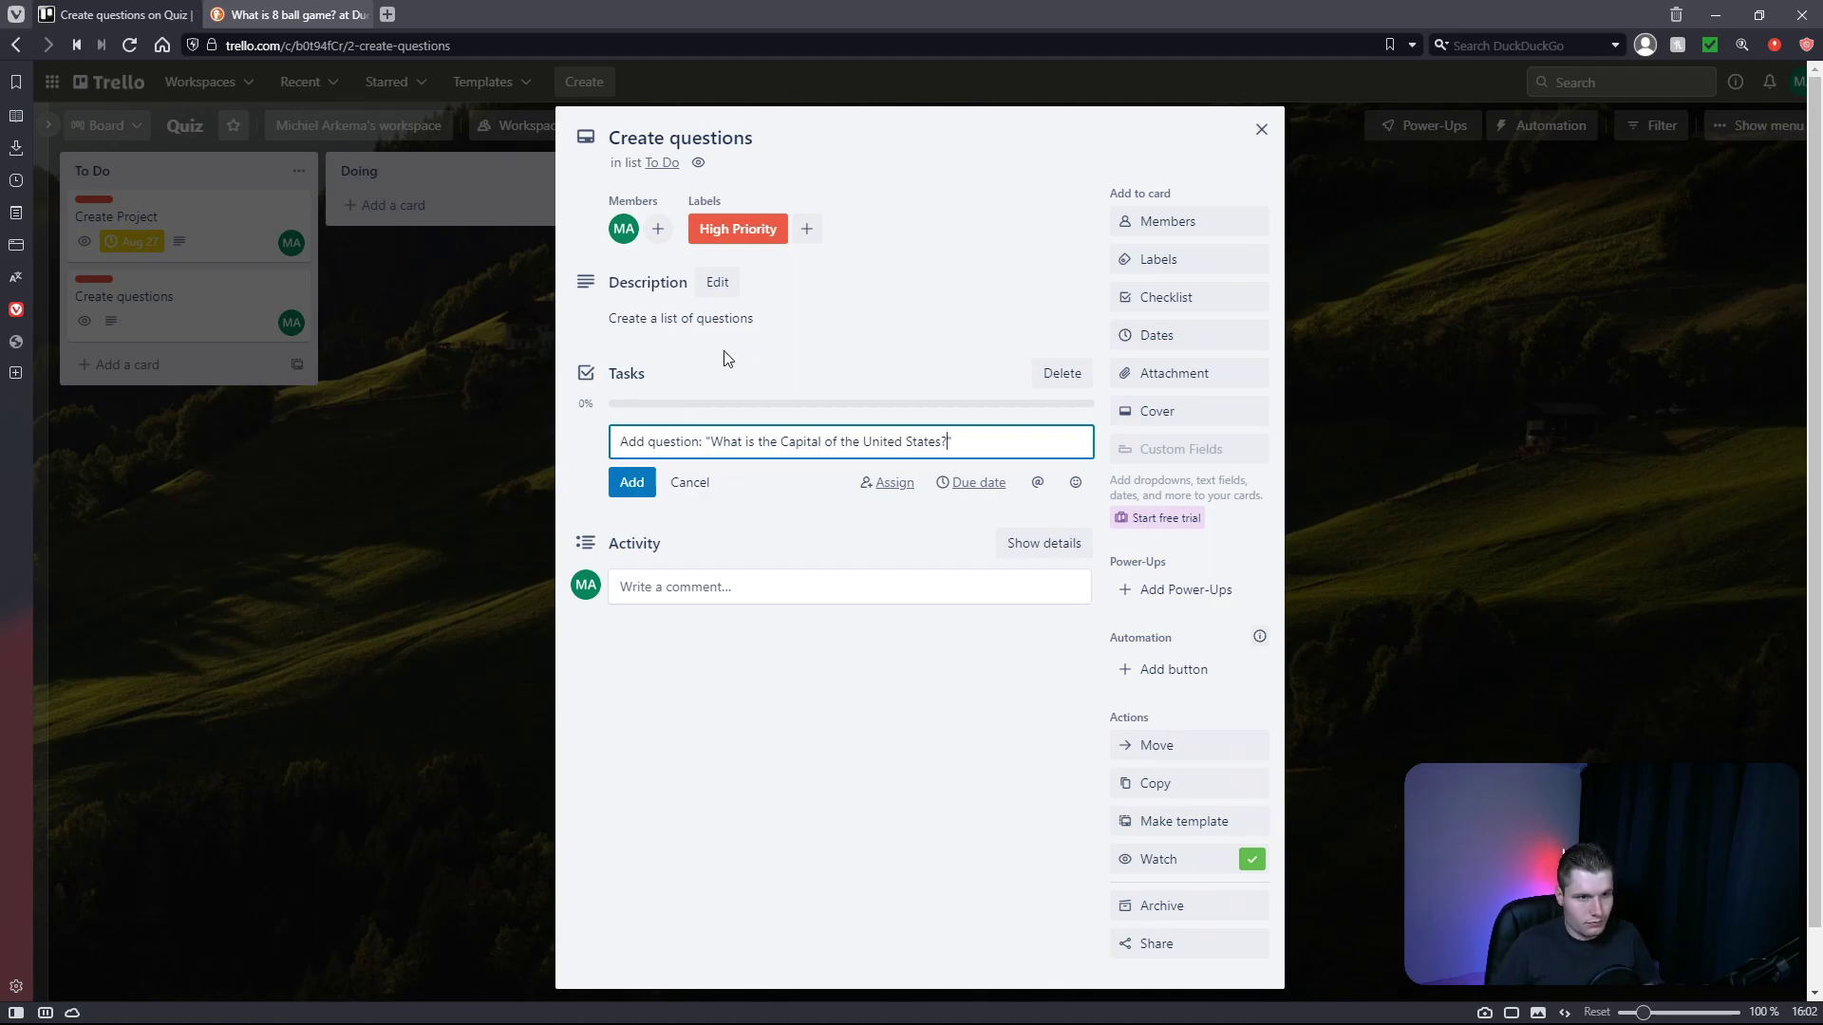
left_click(632, 483)
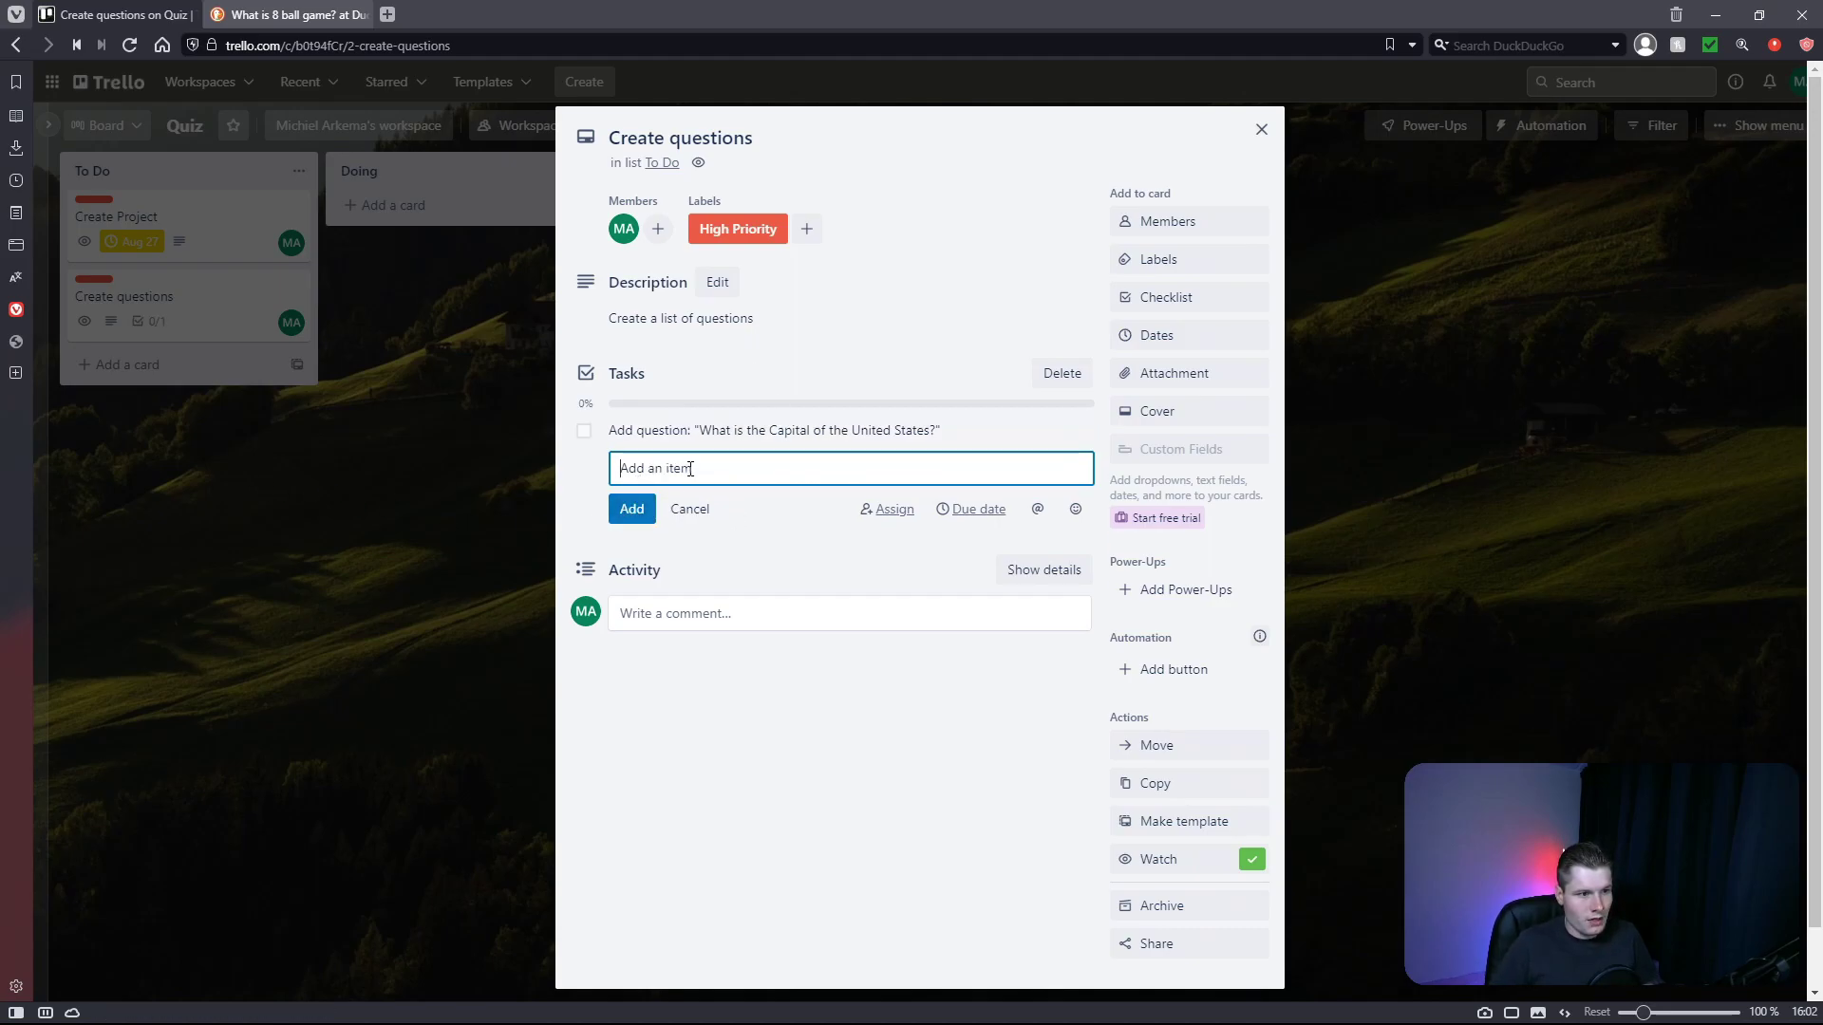
type("Add question: ")
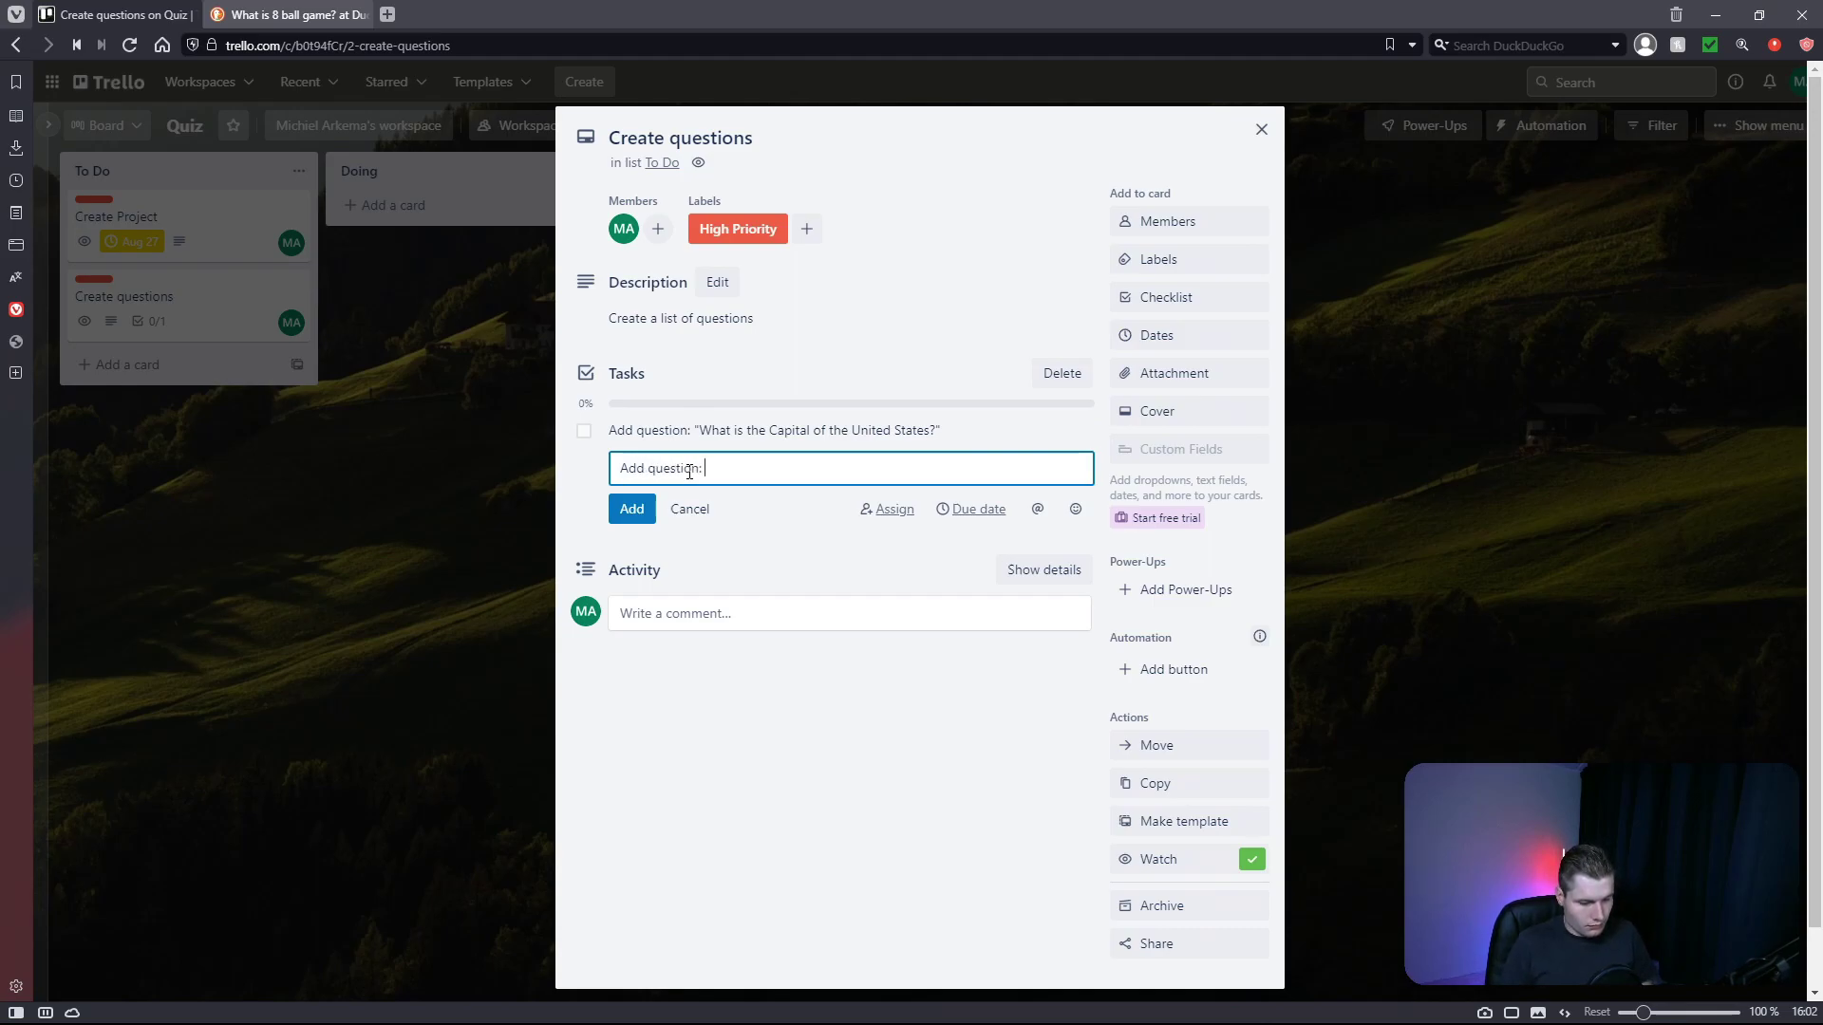
type("What is the ")
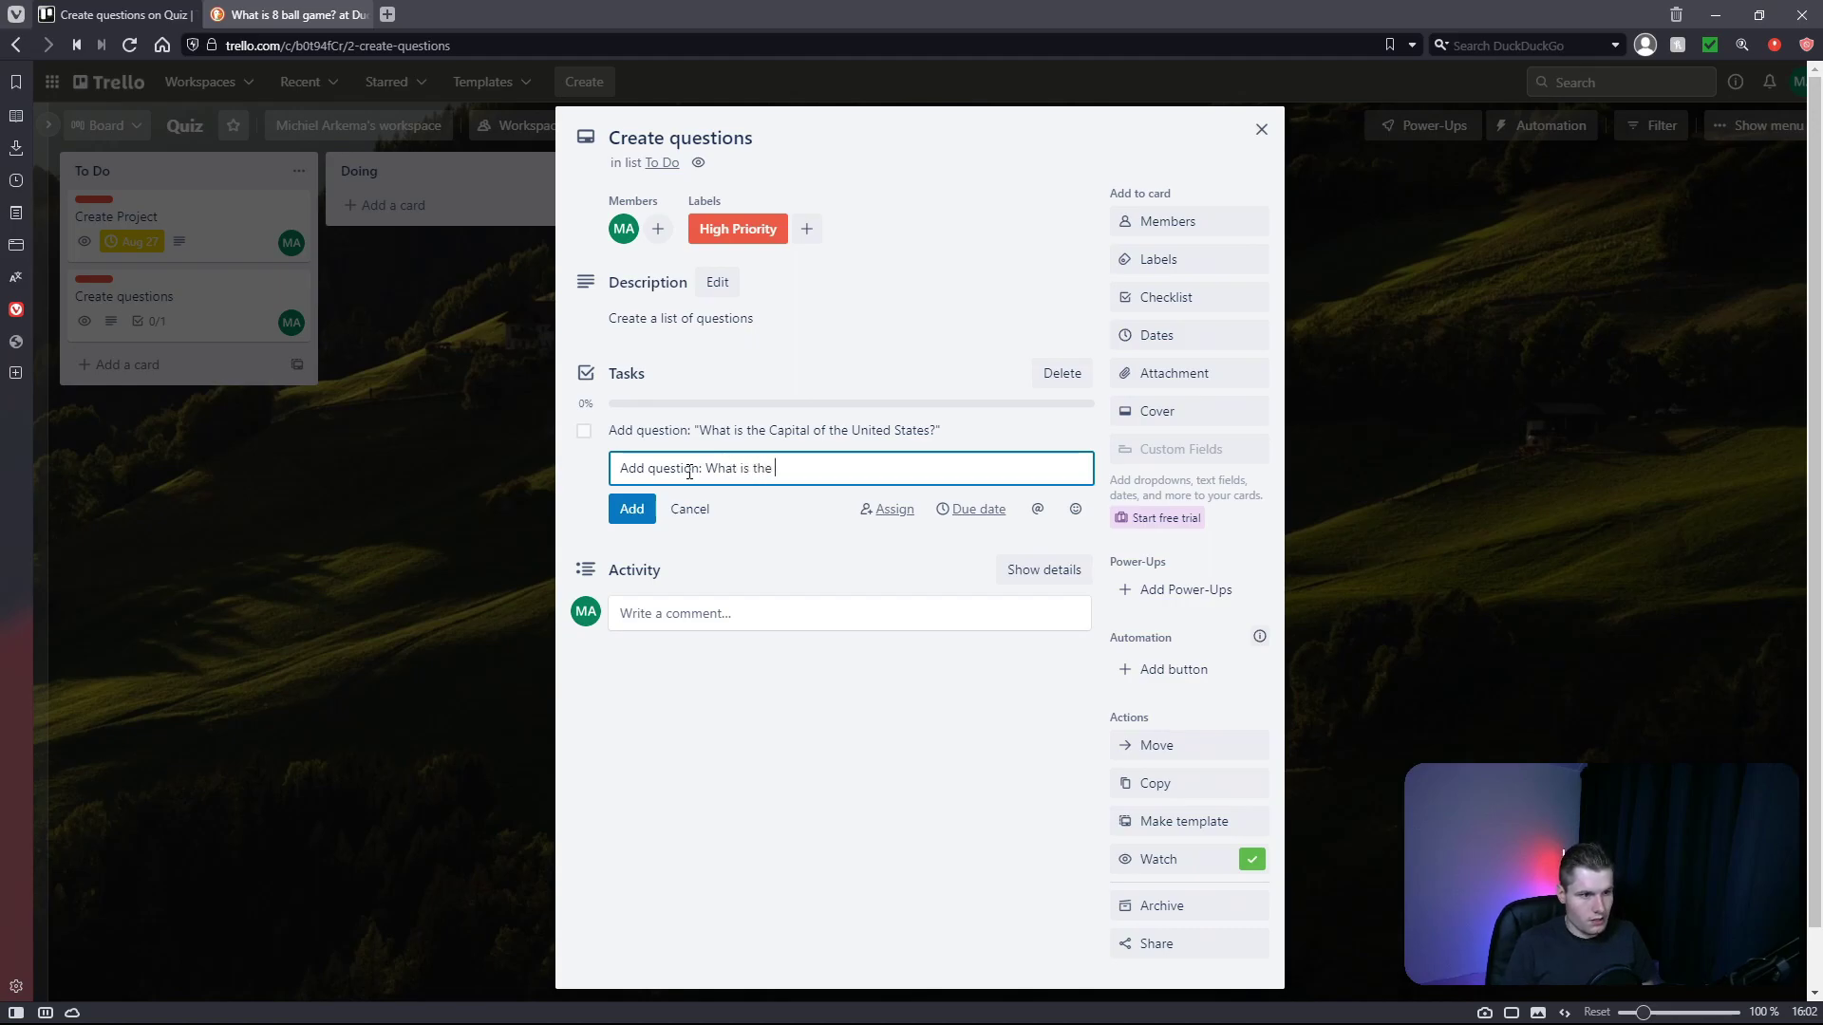
type("capital of ")
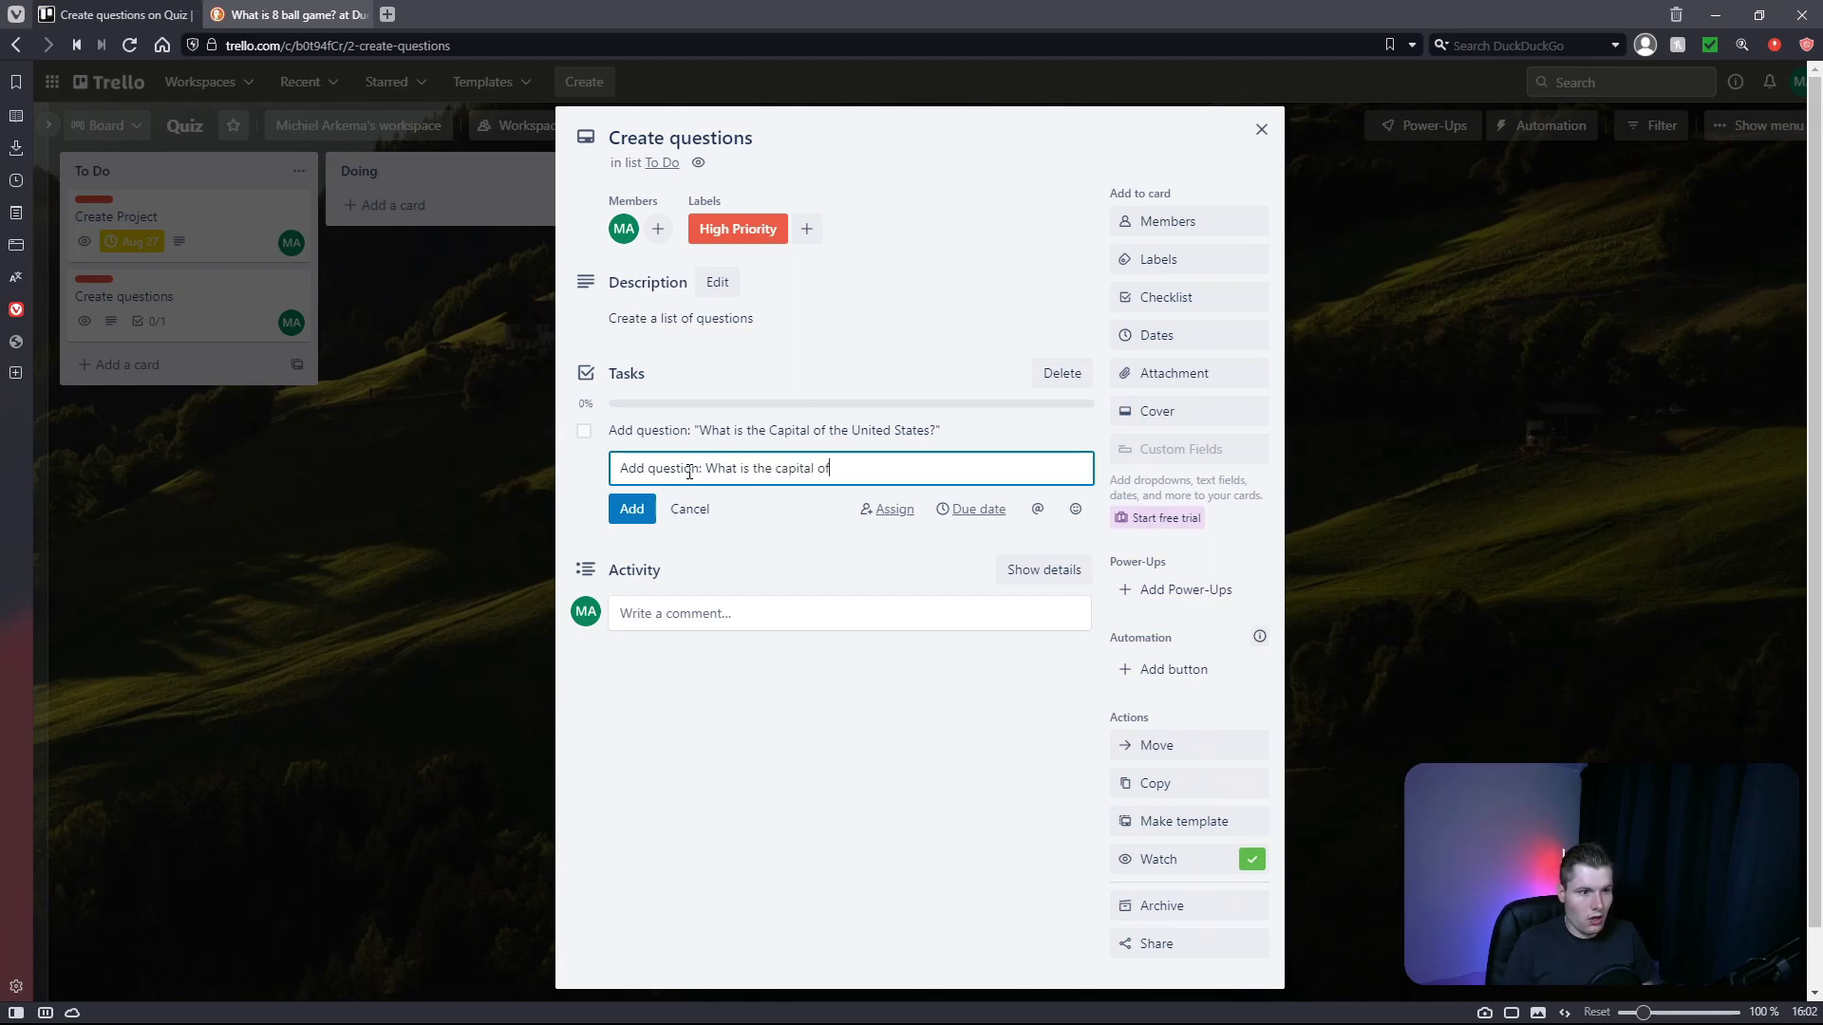
type("The Netherlands")
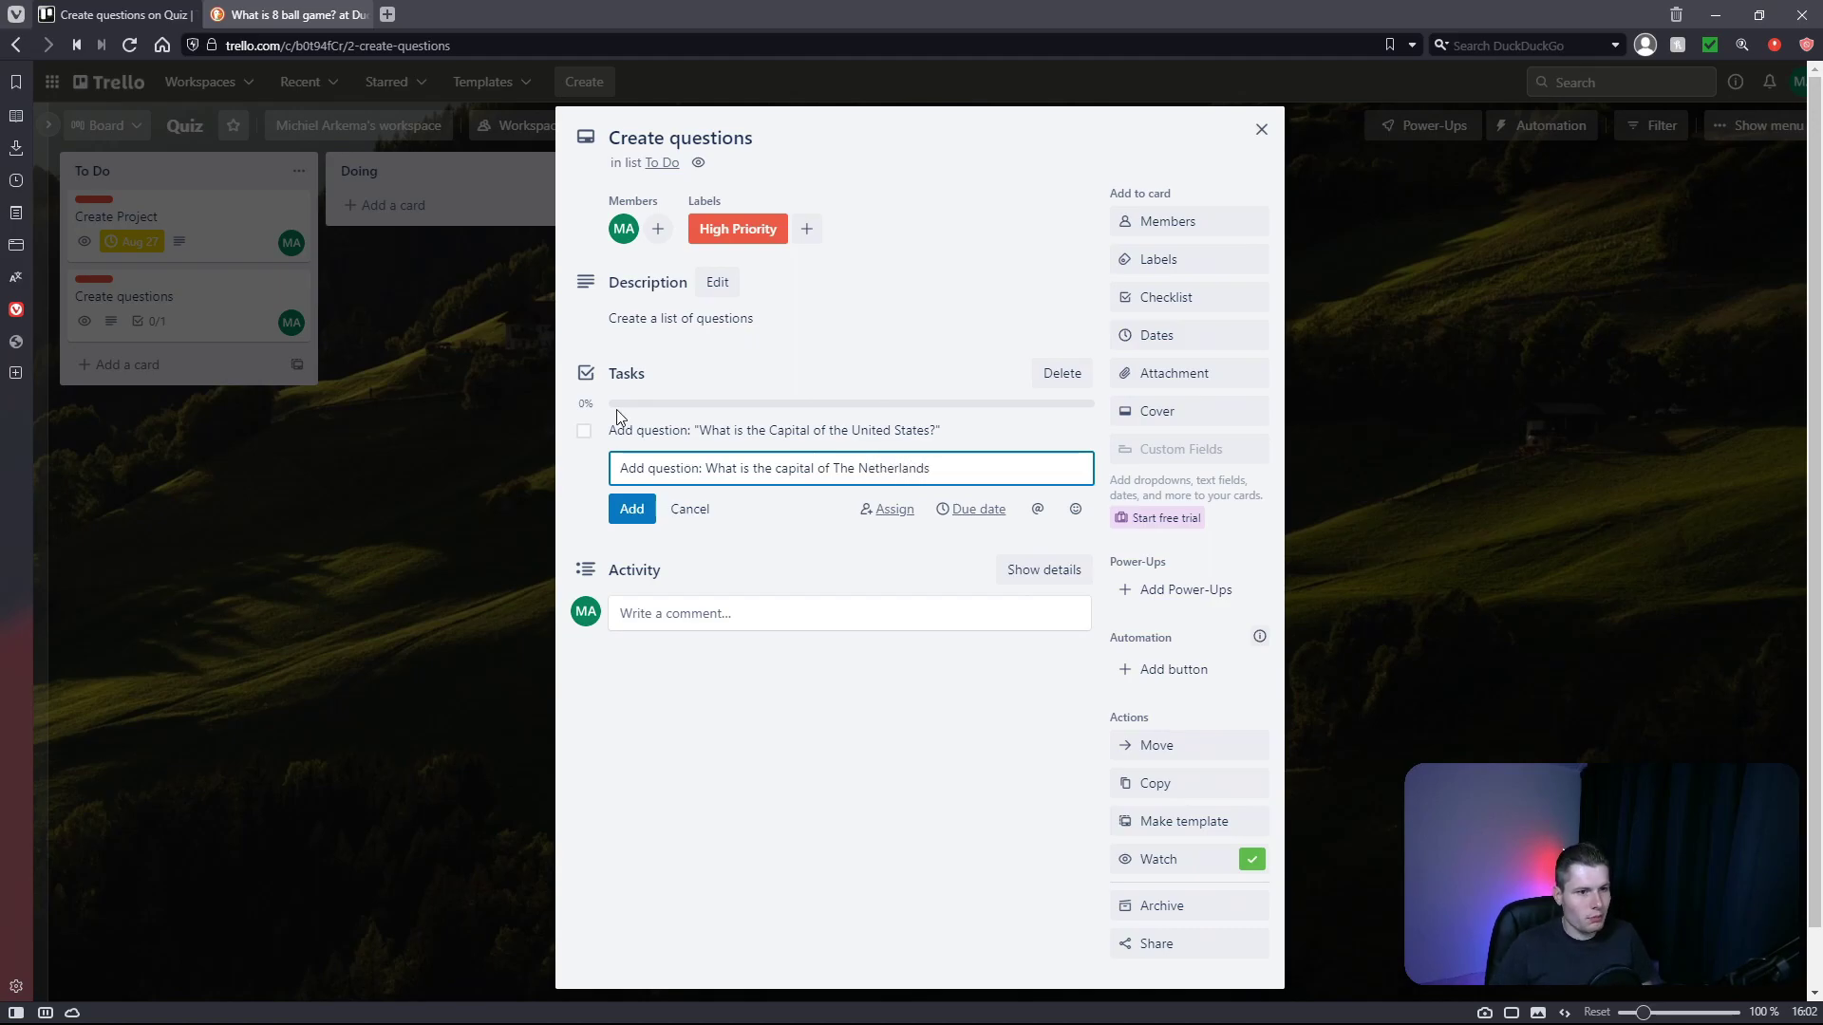
left_click(634, 516)
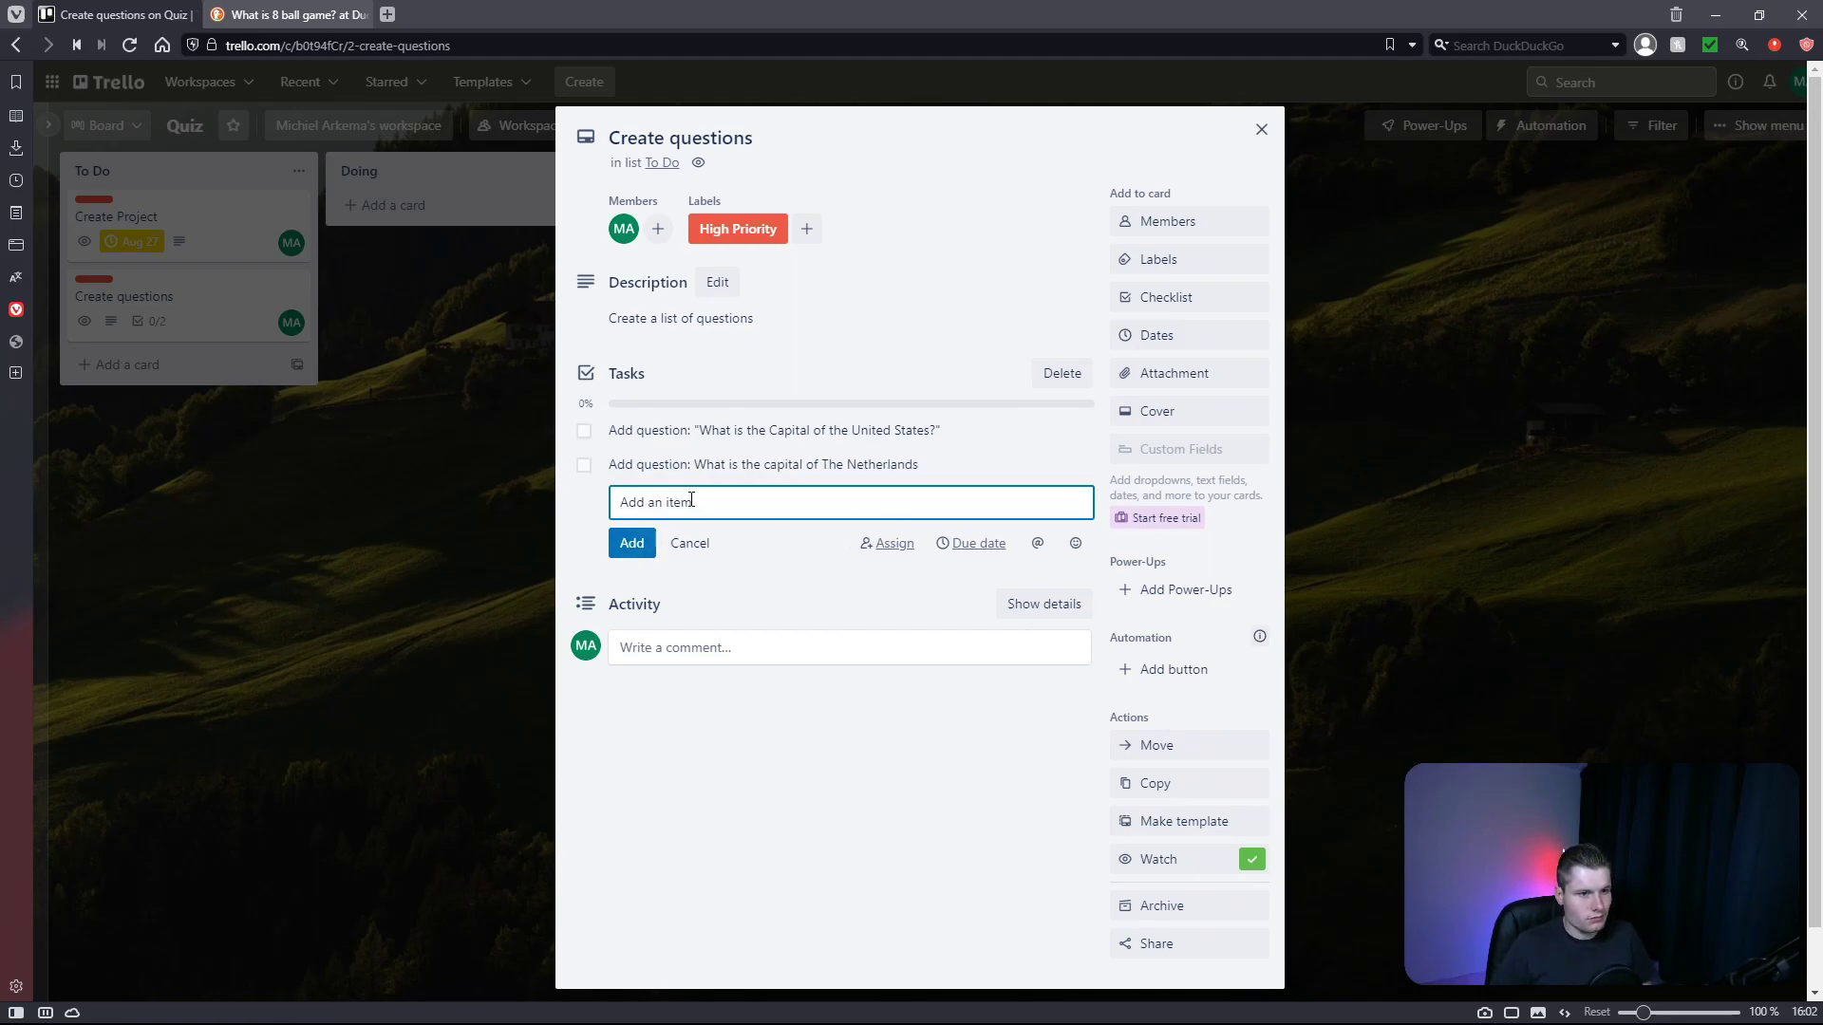
left_click(701, 551)
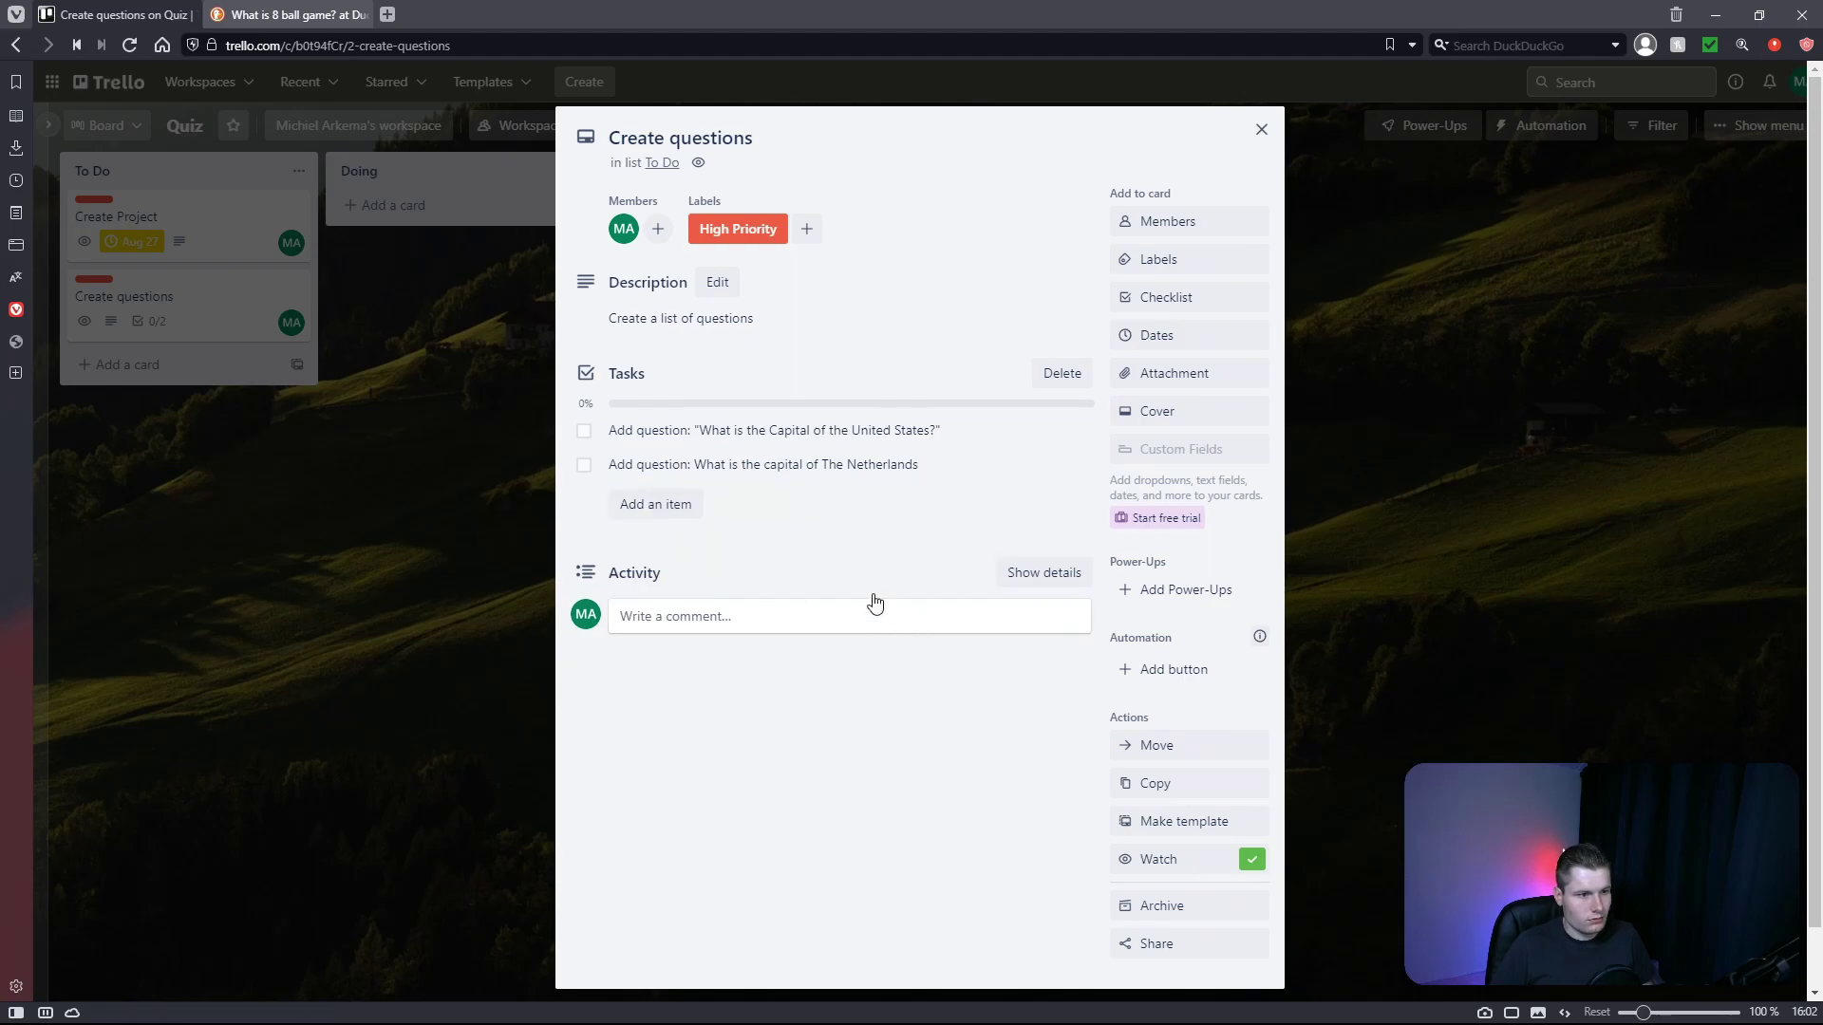
left_click(661, 510)
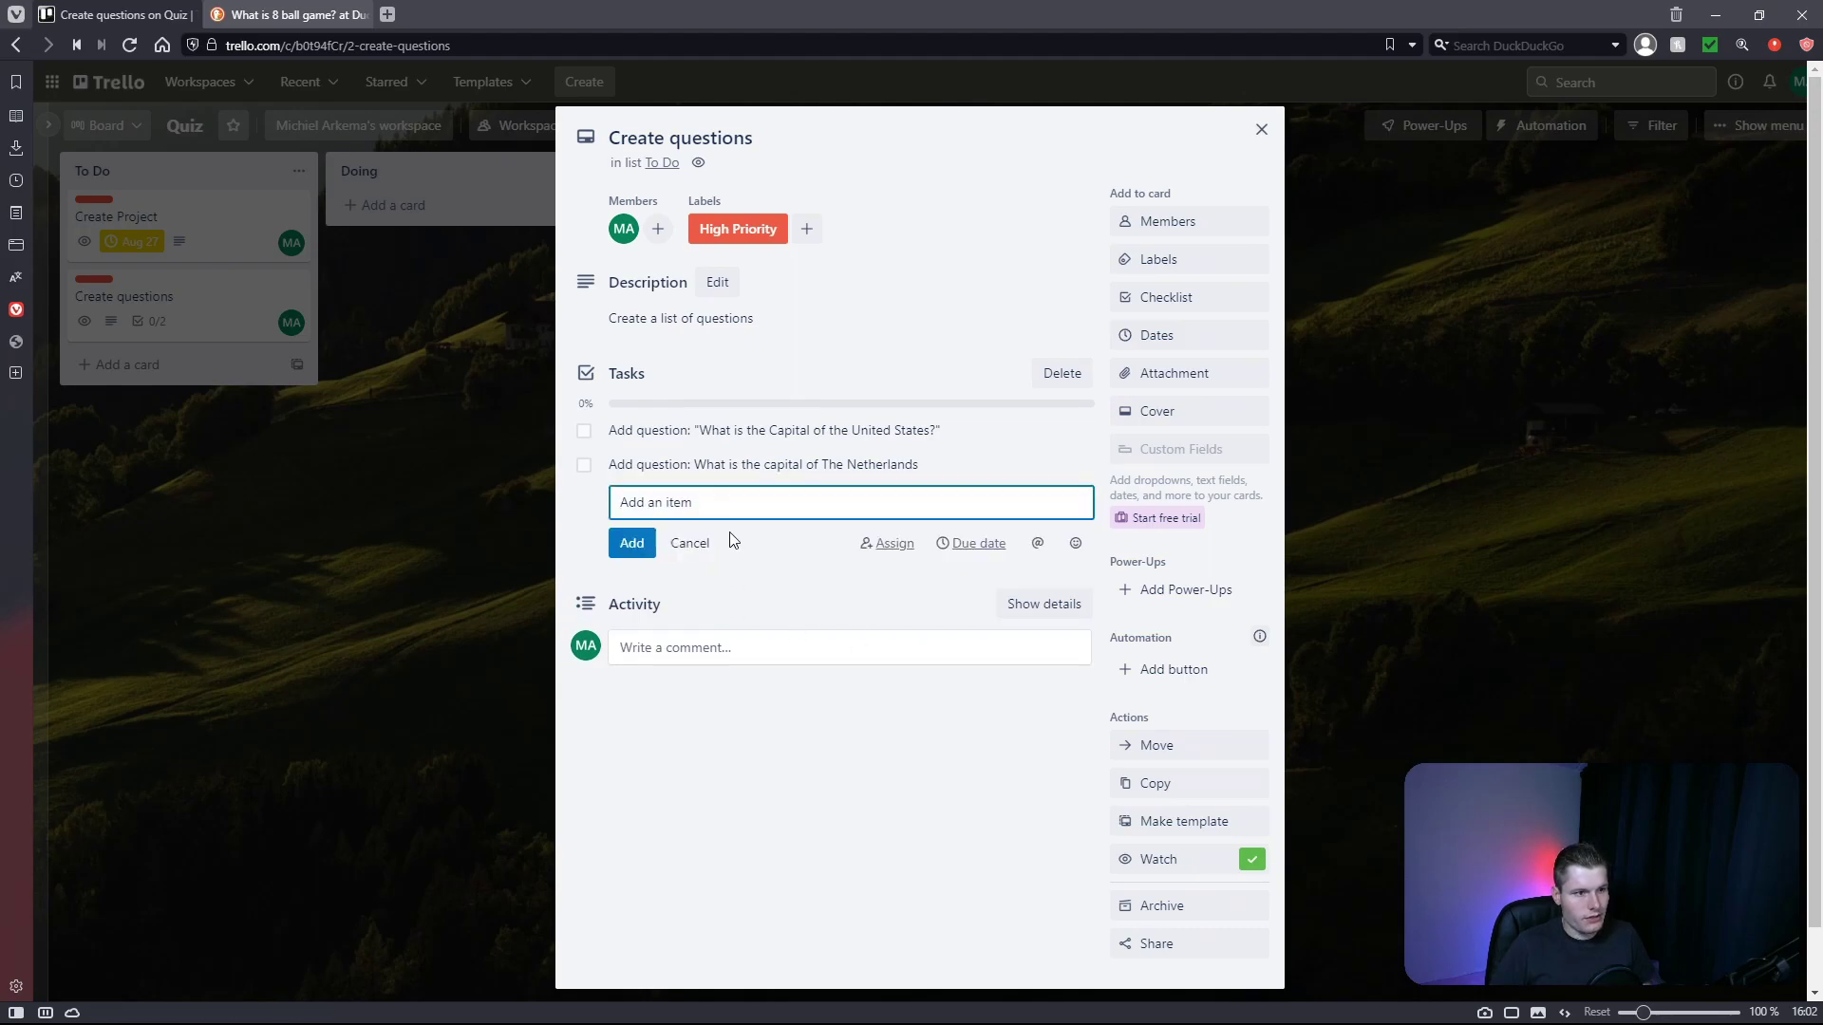
type("A")
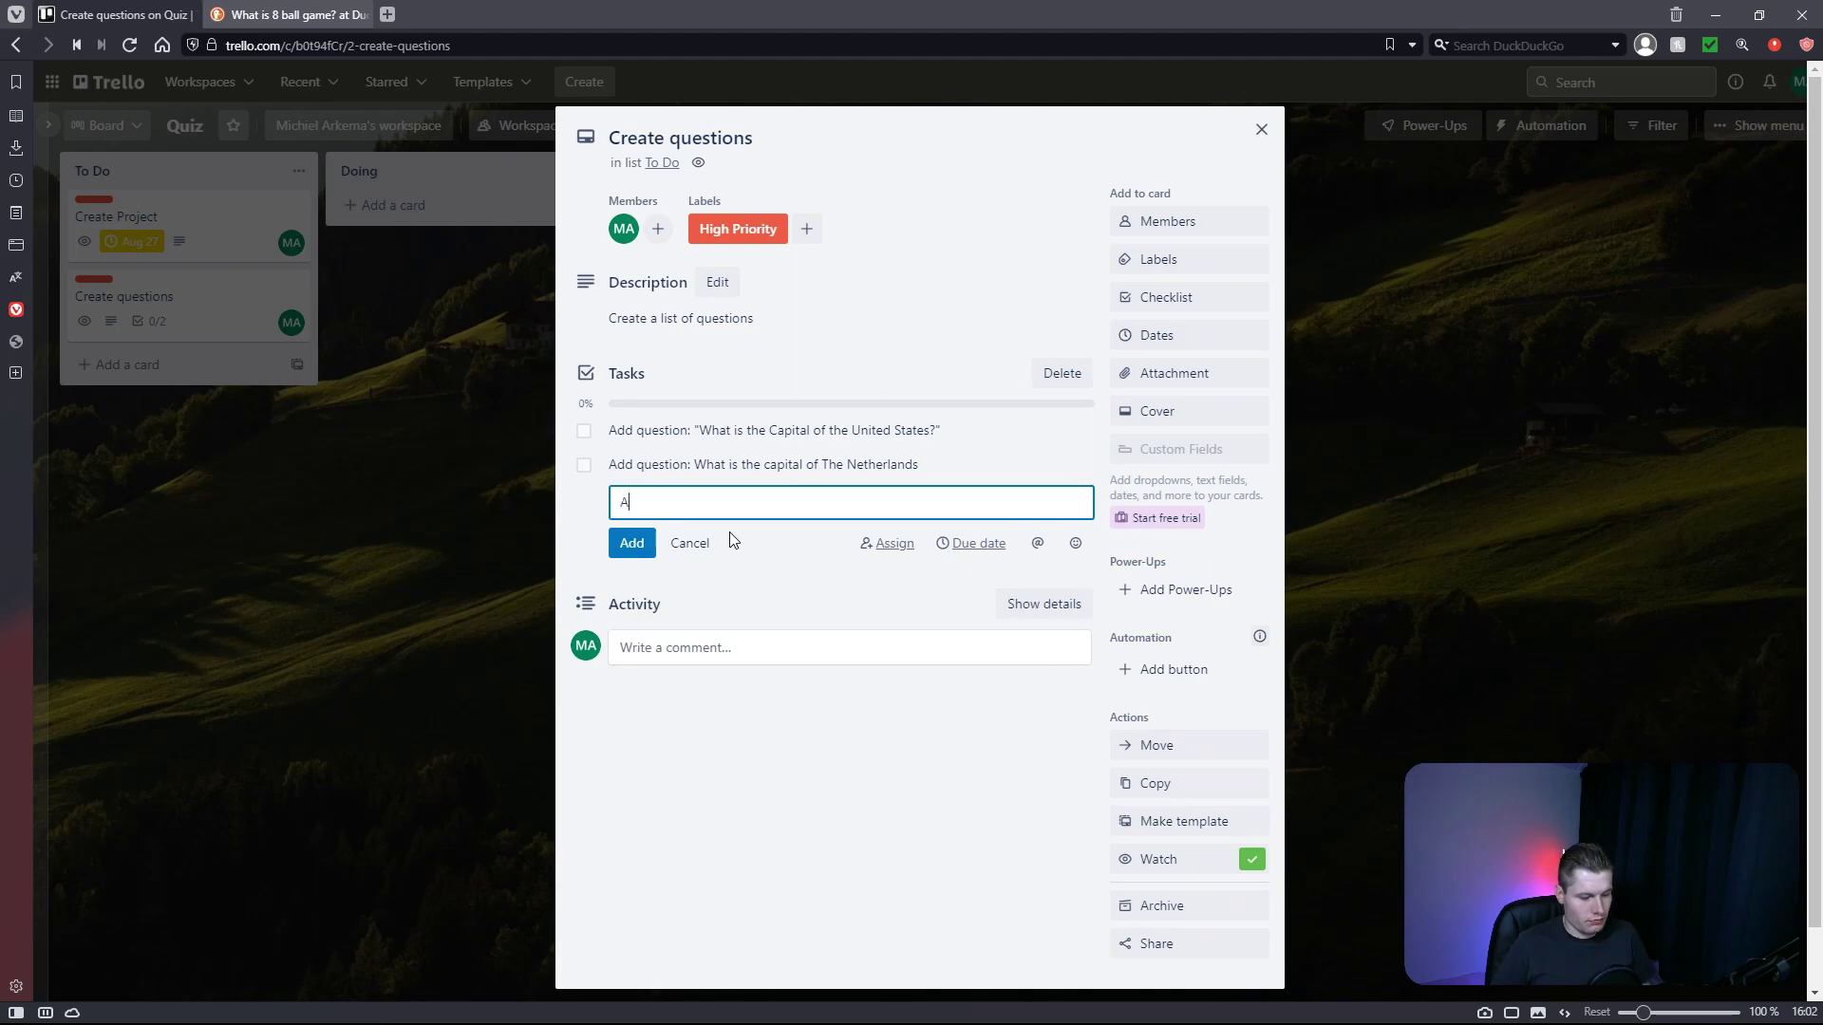
type("dd question")
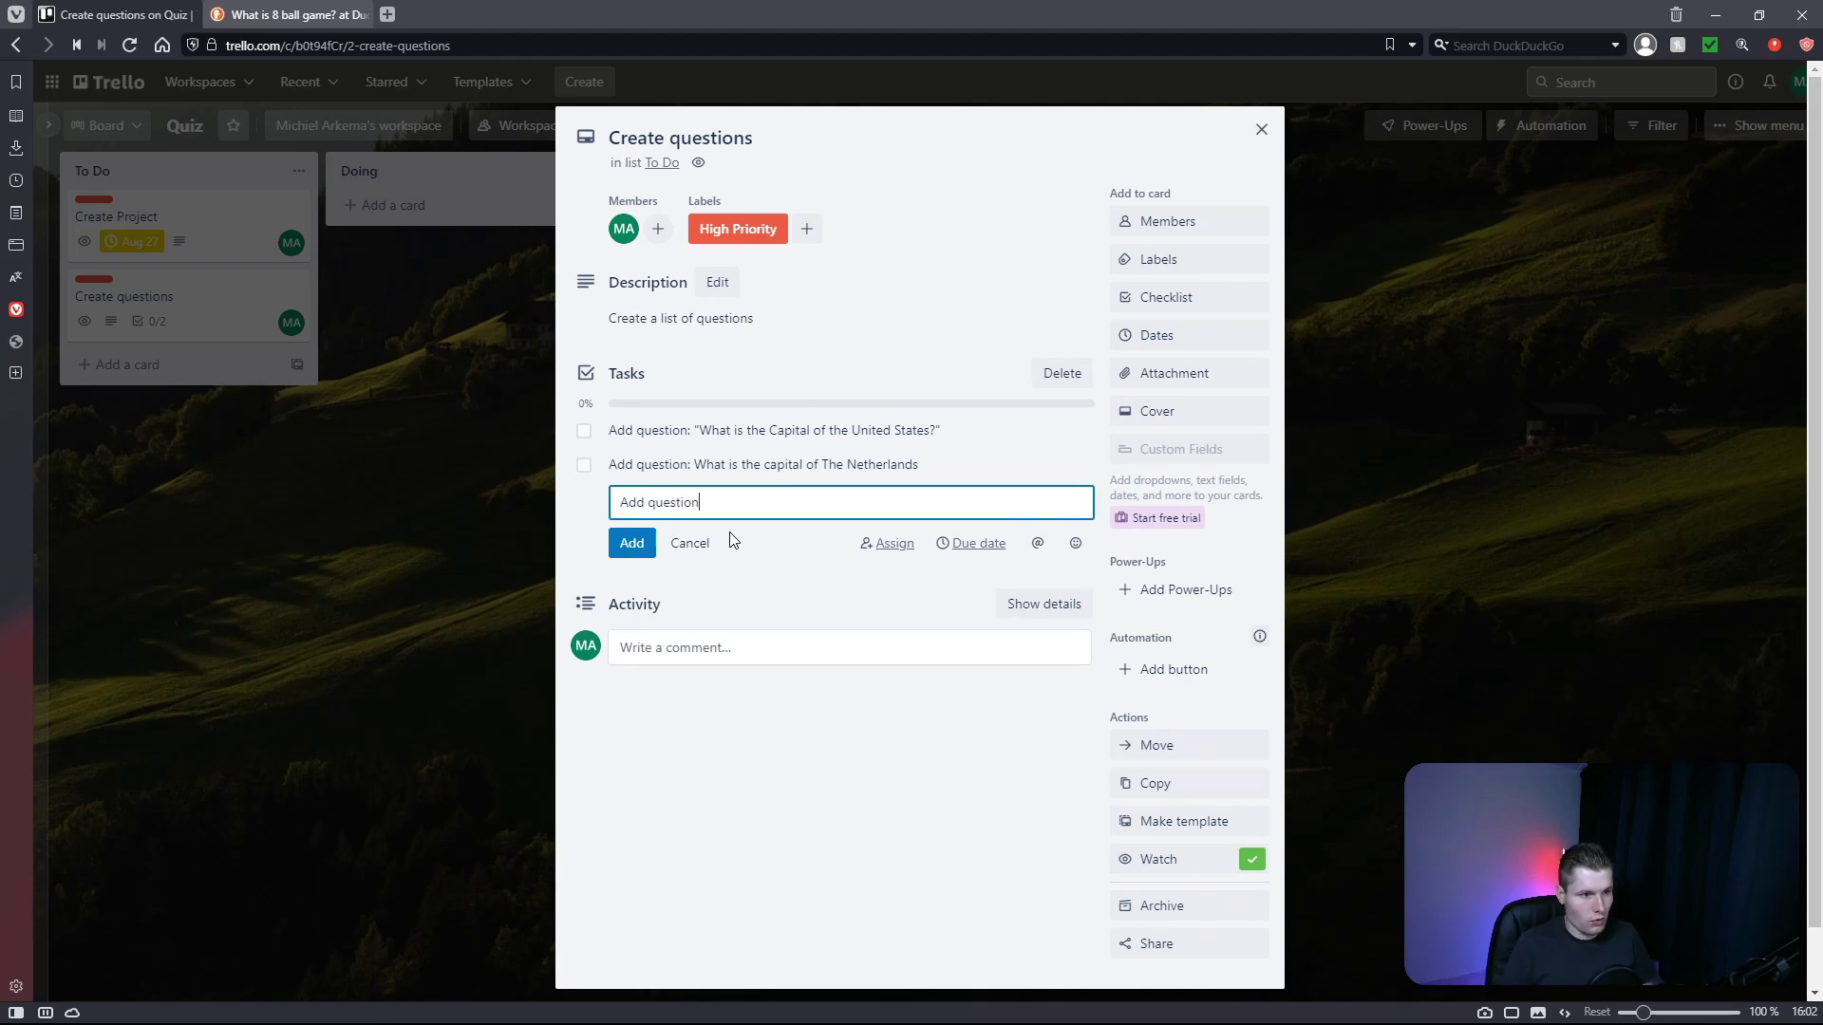
type(": What lang")
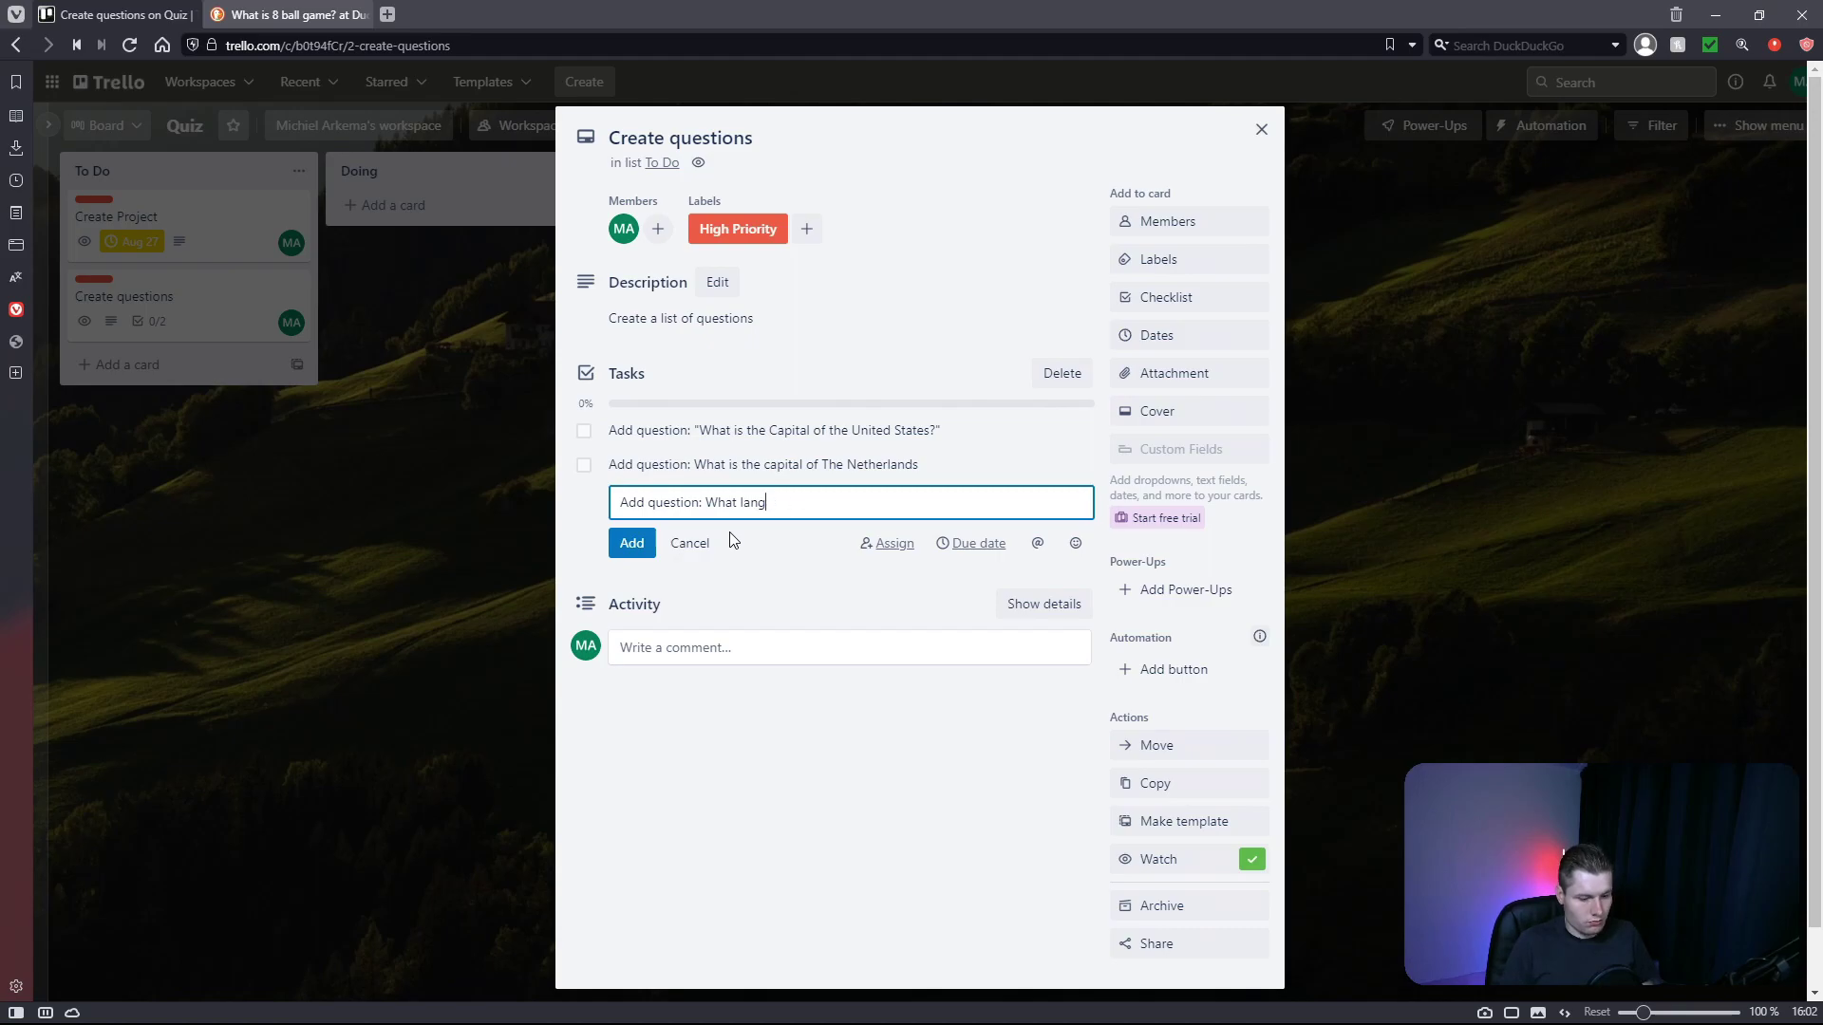
type("augeuage do they speak in")
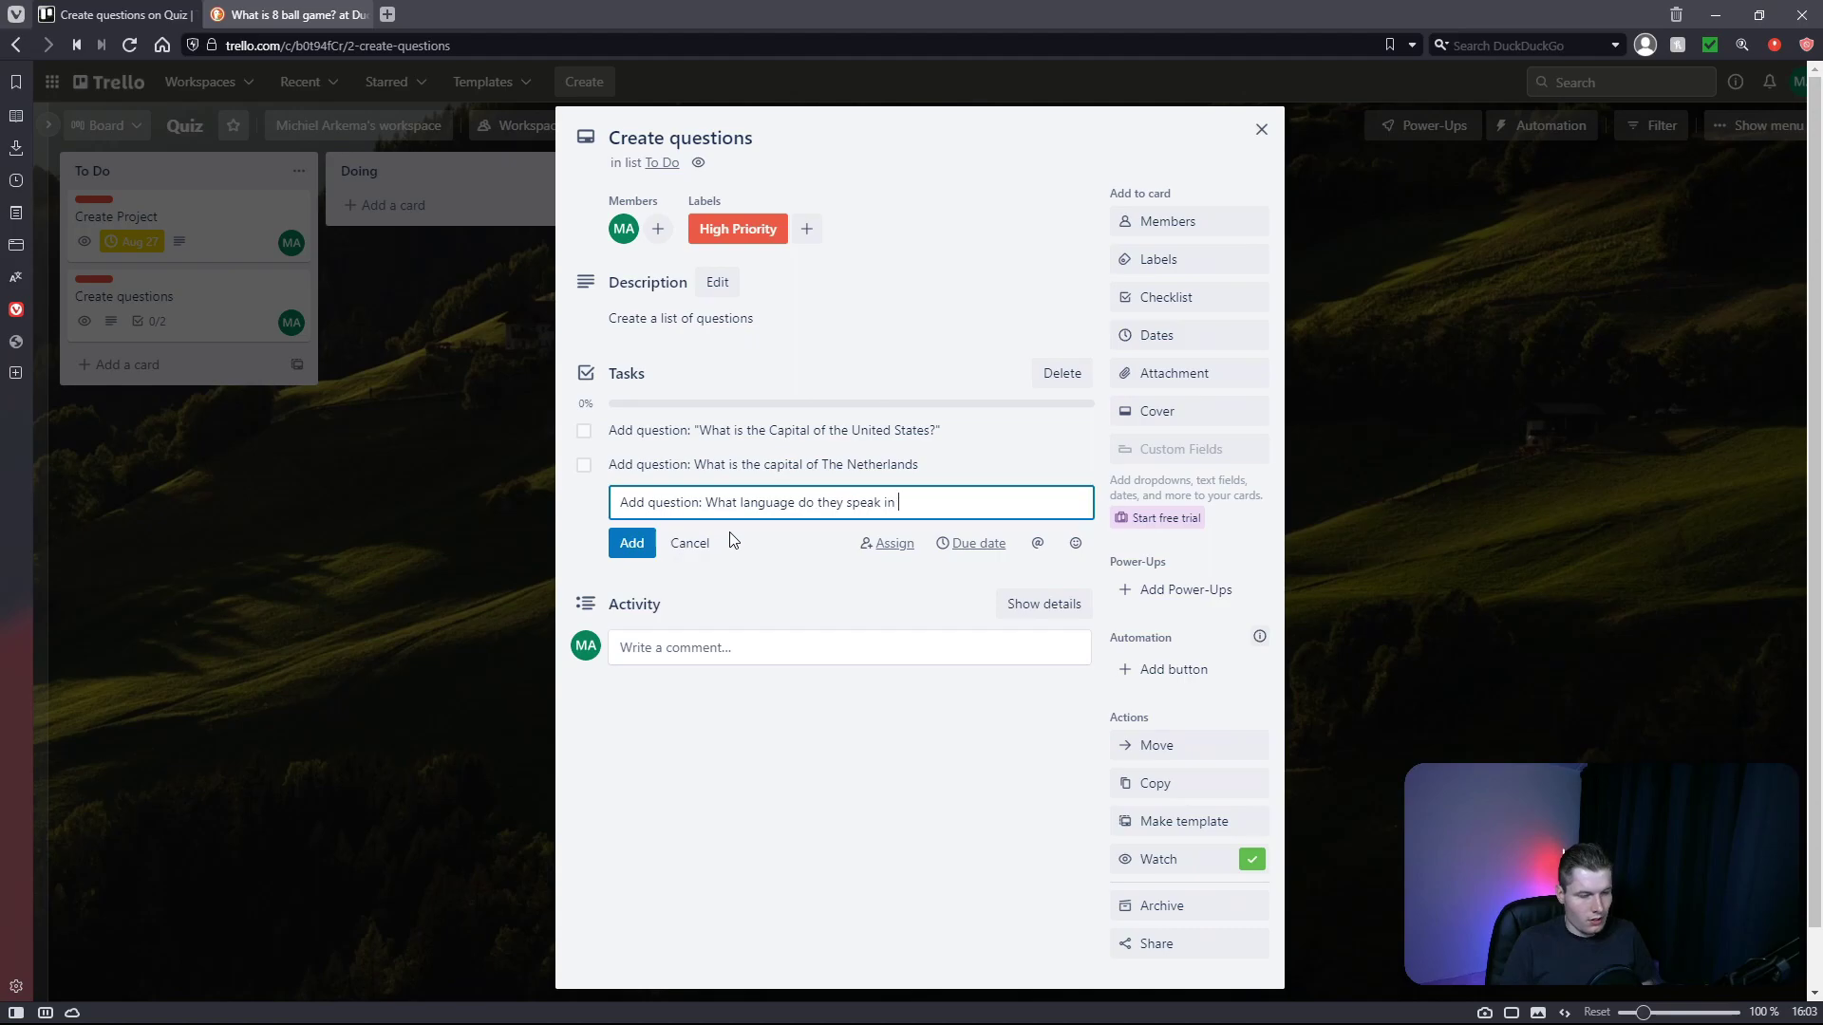
type(" The Nether")
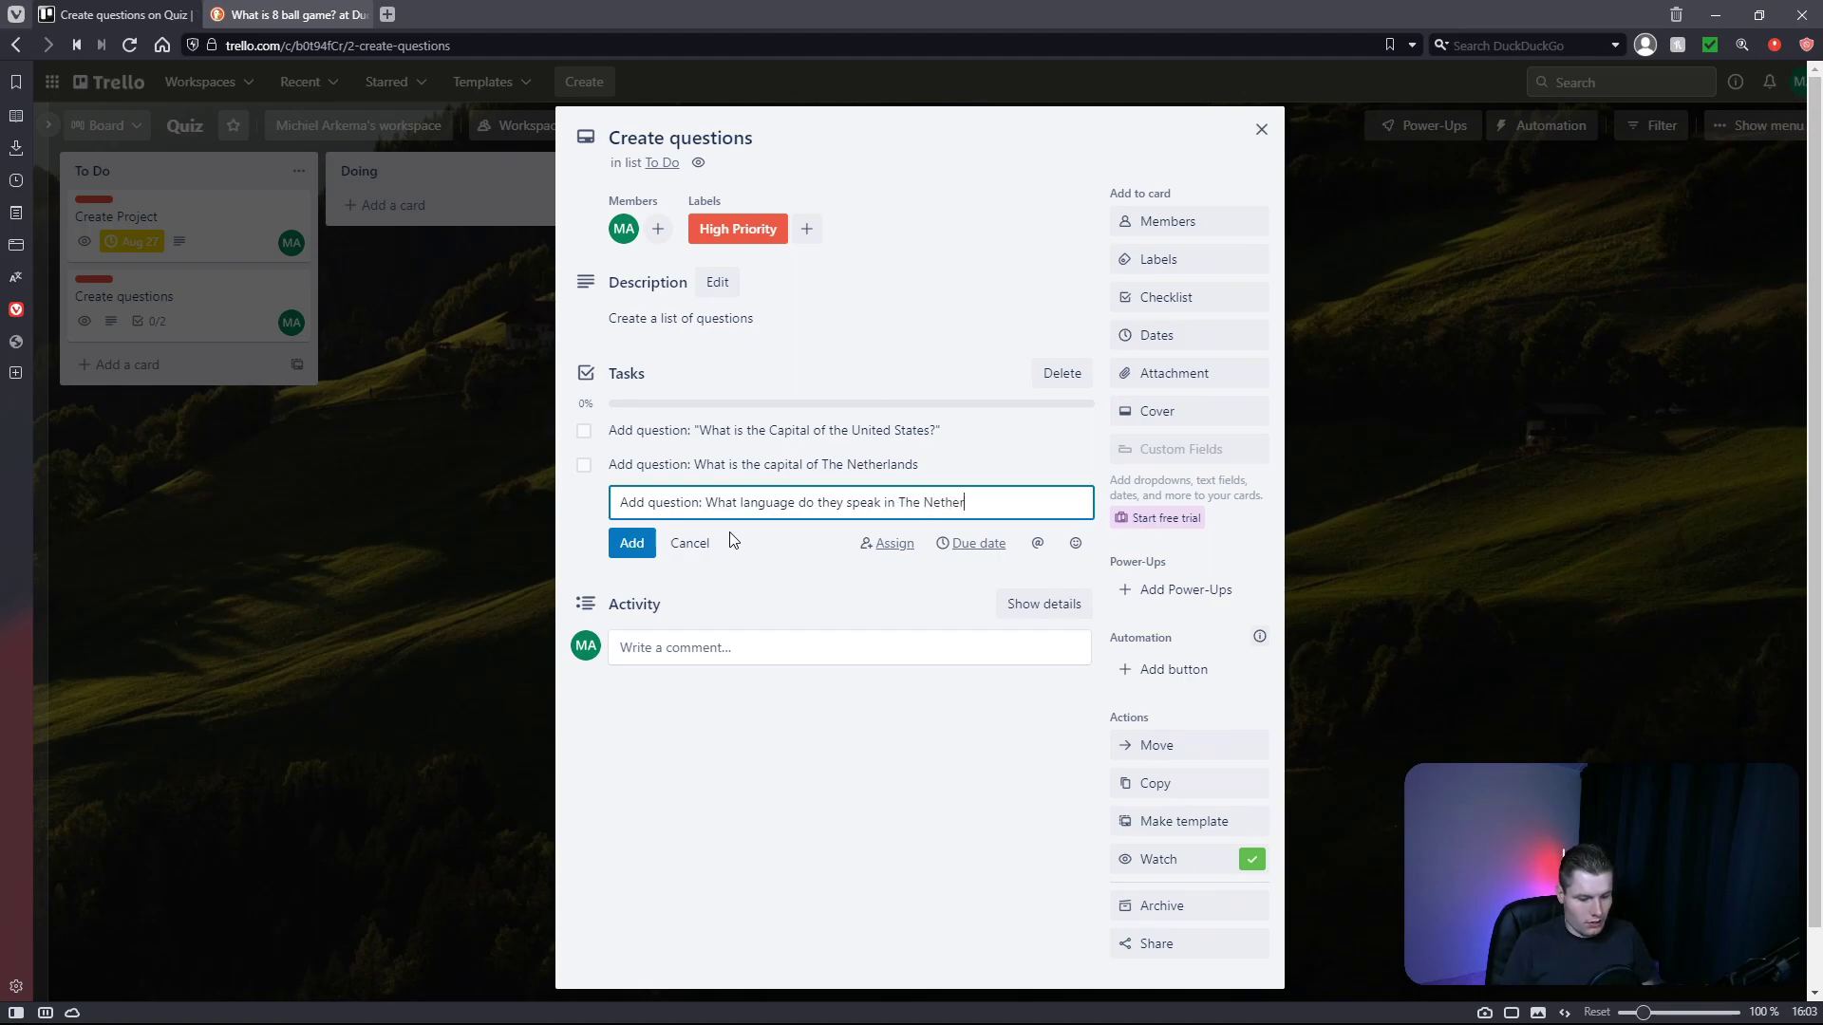
type("lands?")
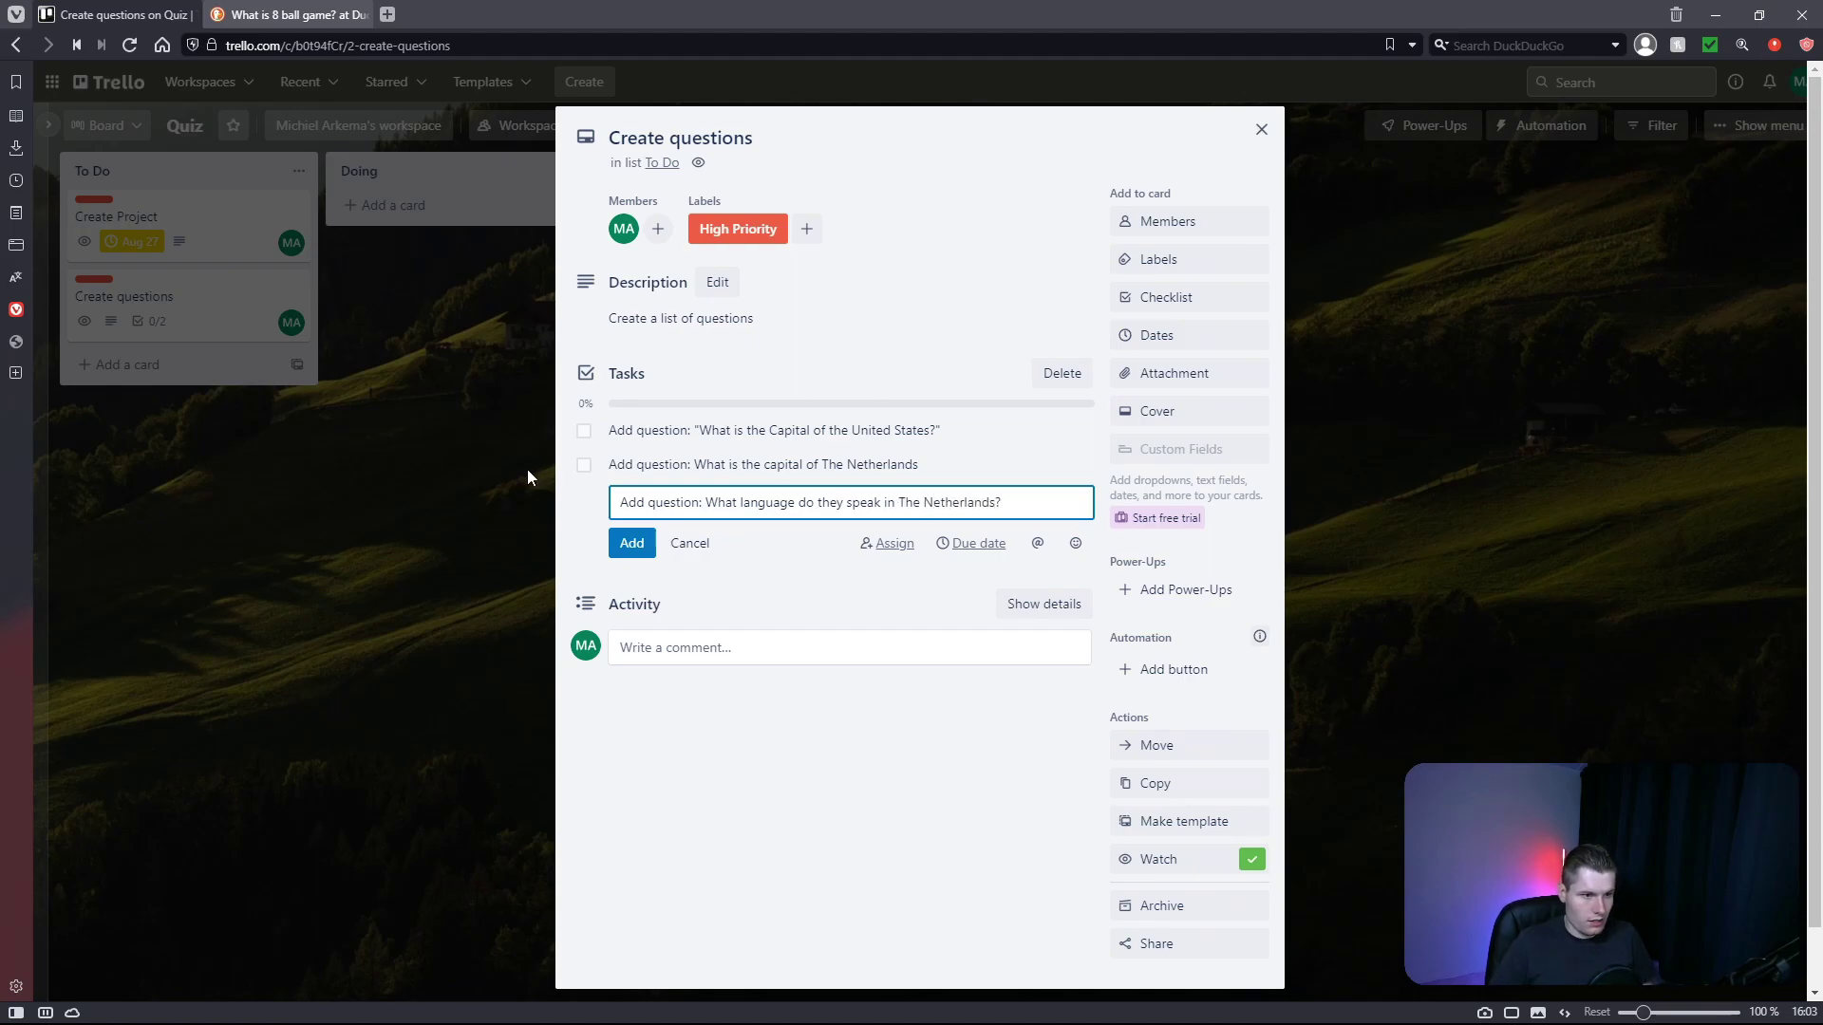
left_click(632, 545)
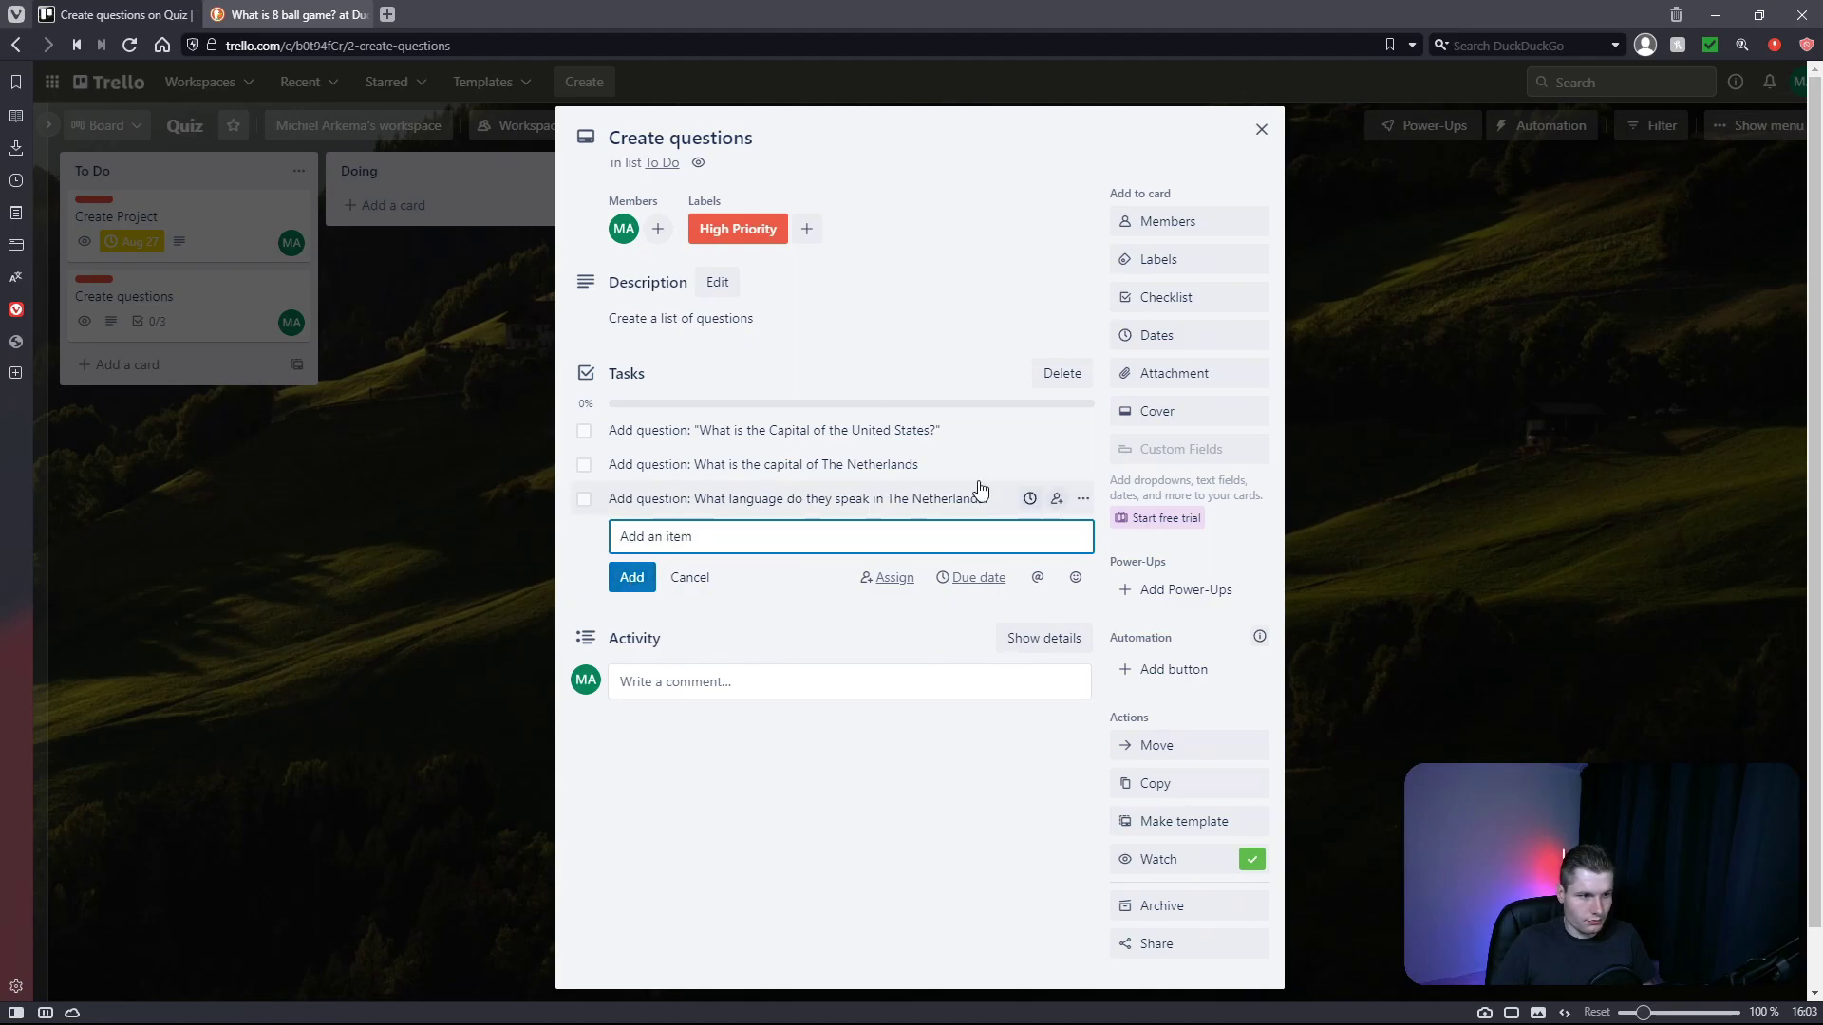
left_click(700, 579)
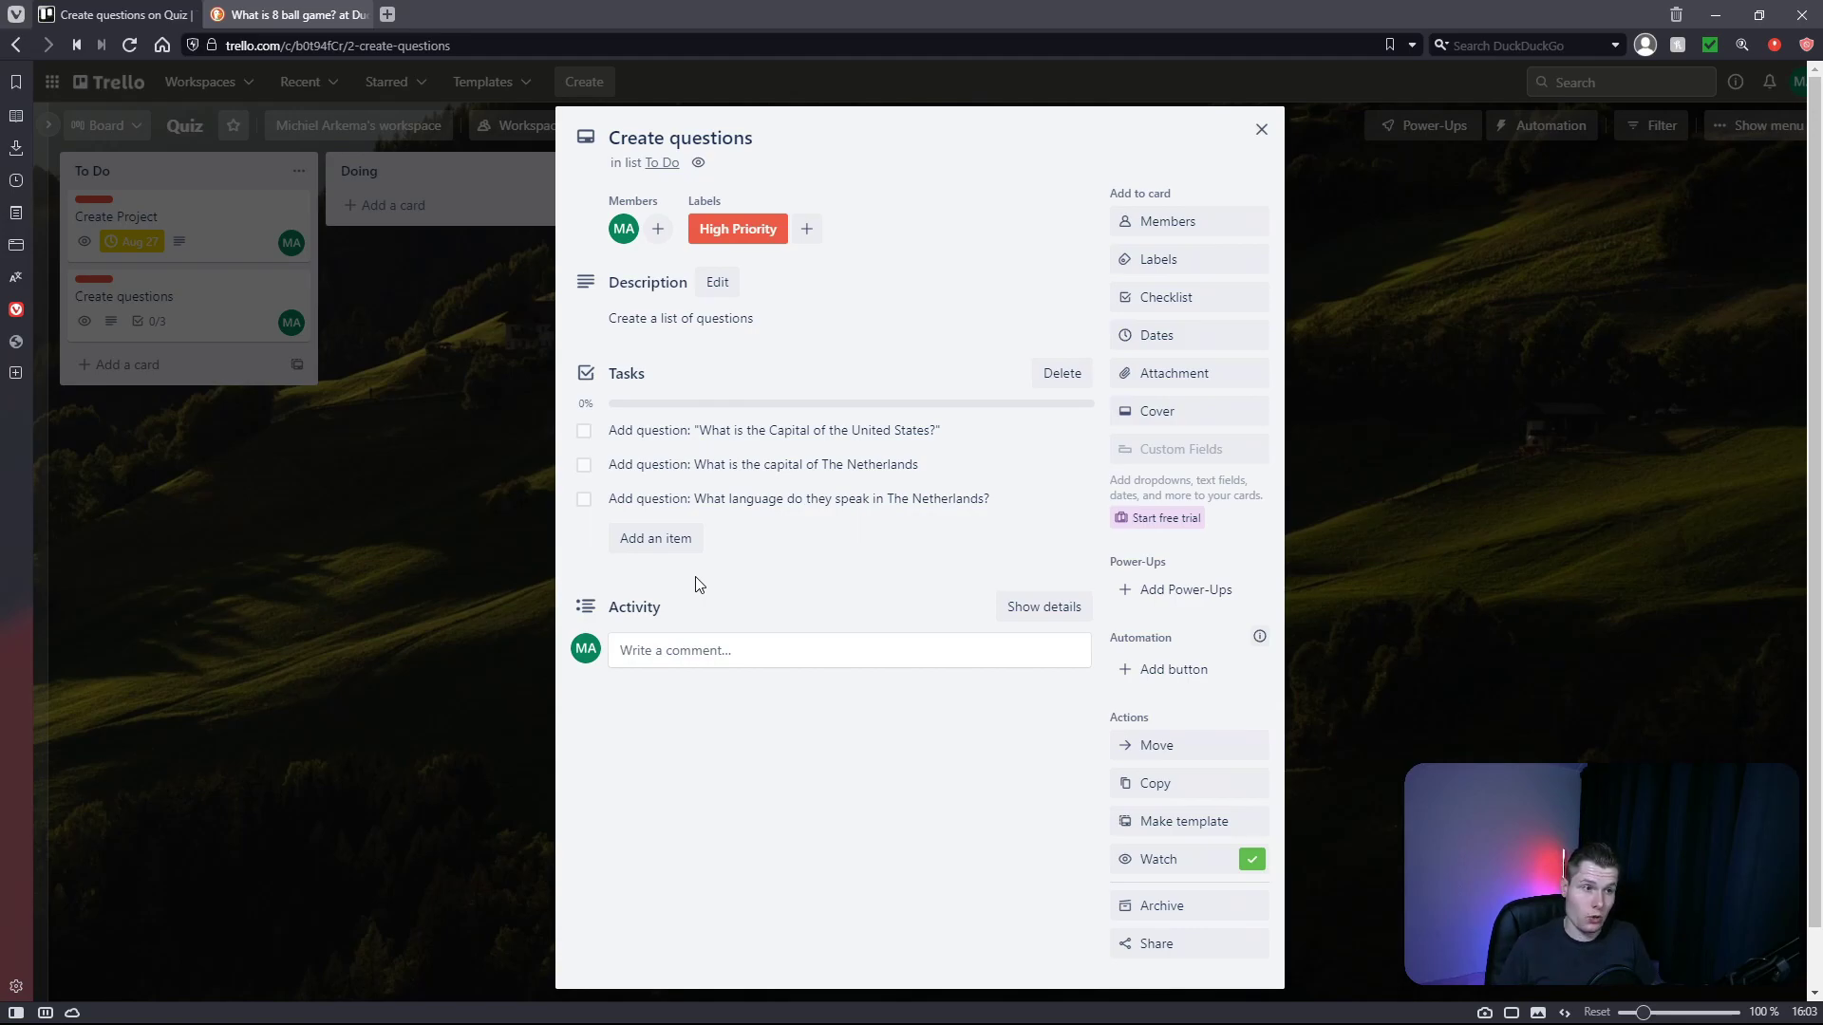
left_click(584, 431)
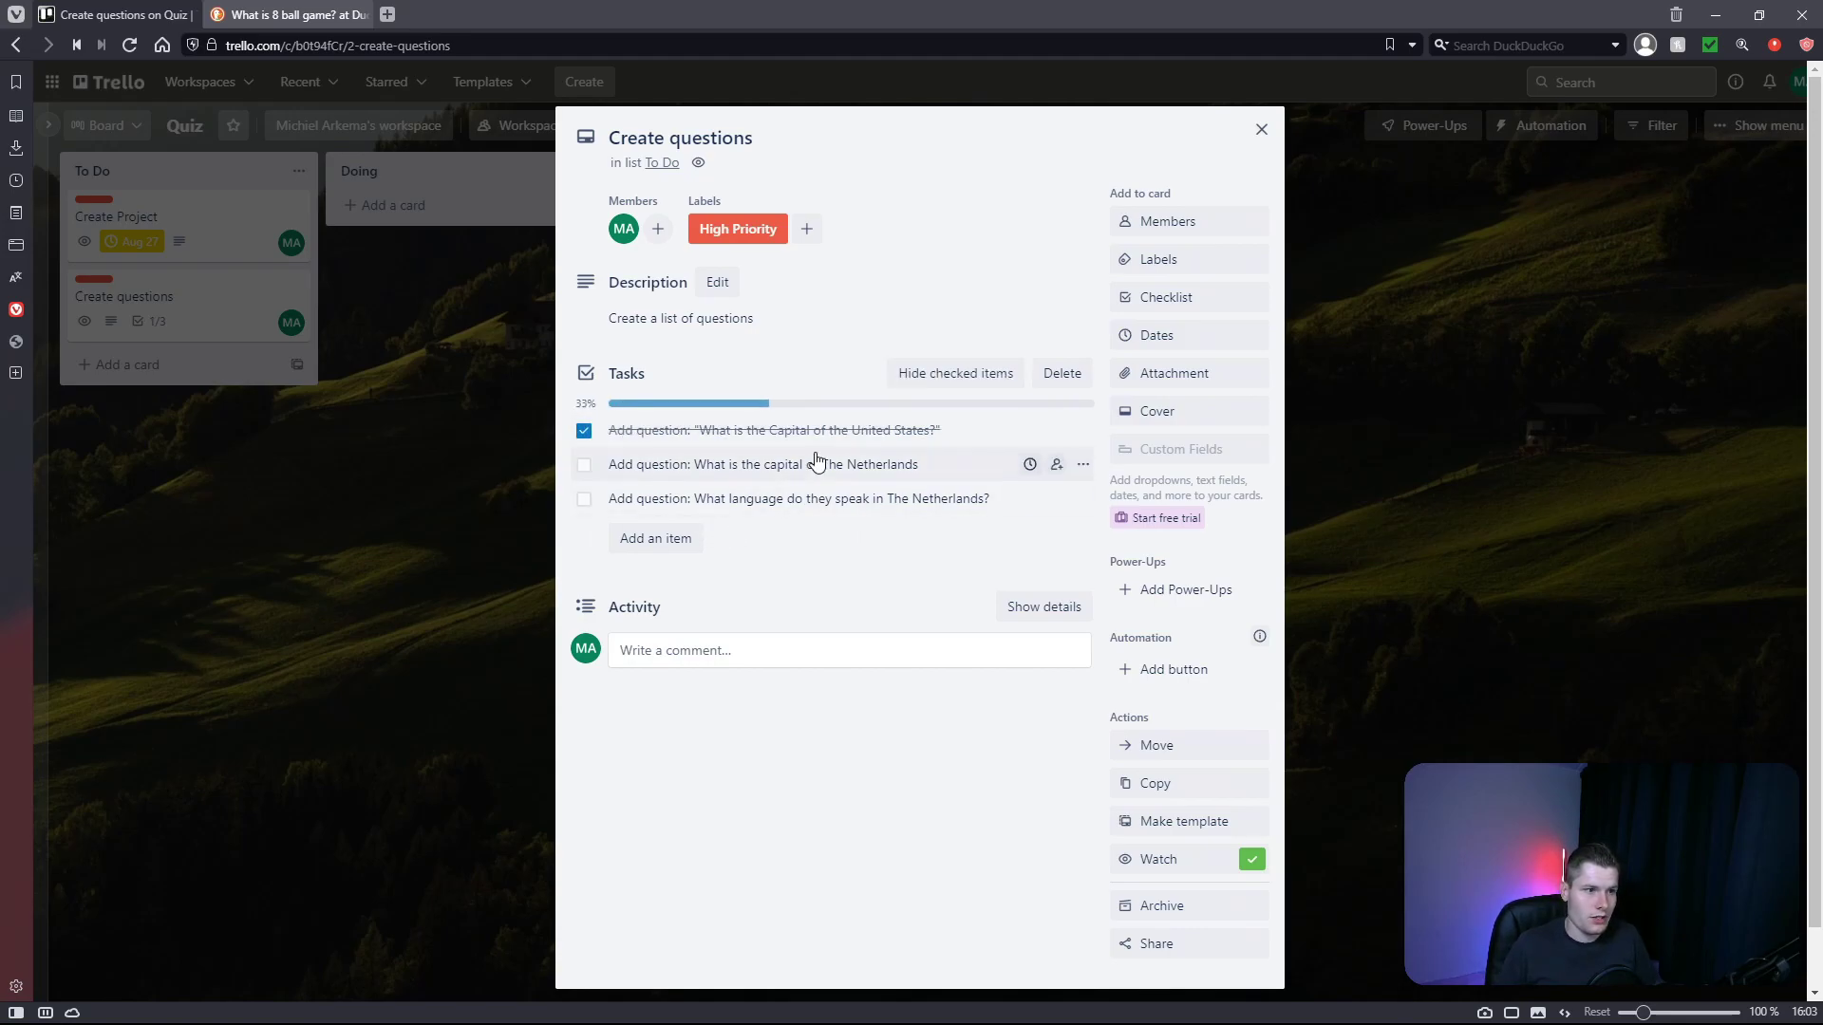
left_click(584, 465)
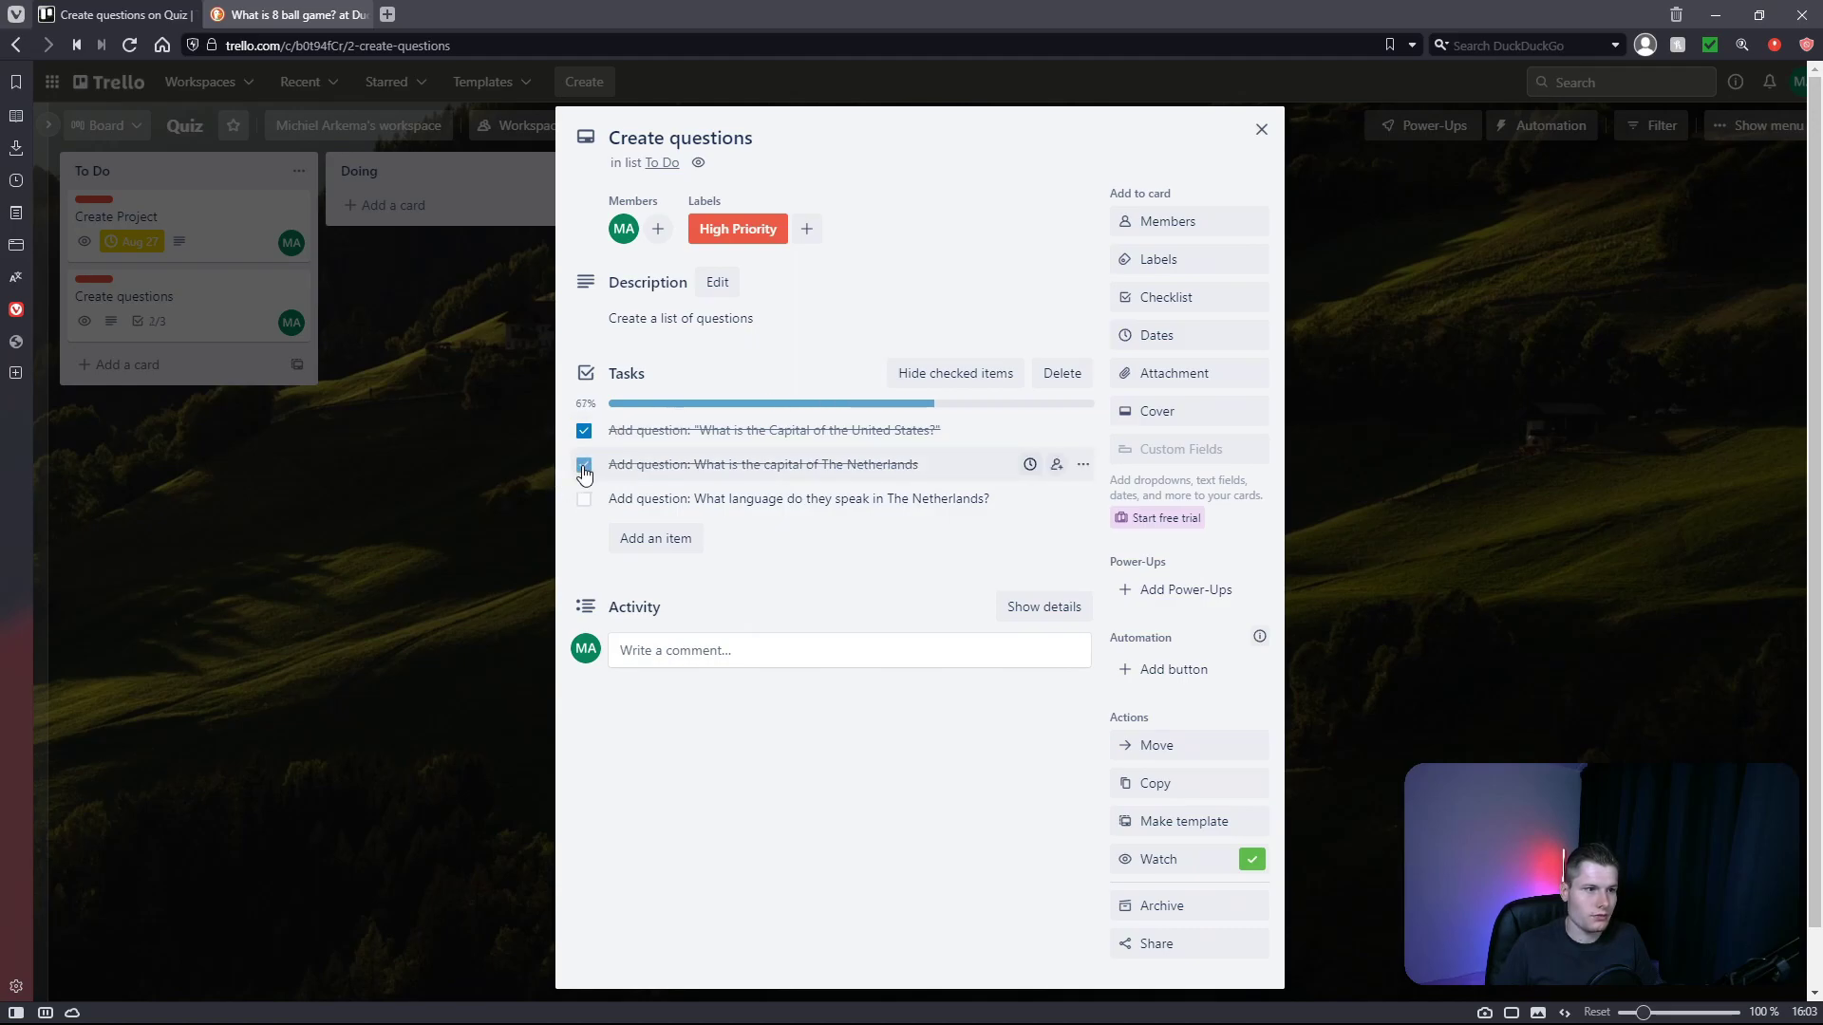
left_click(584, 499)
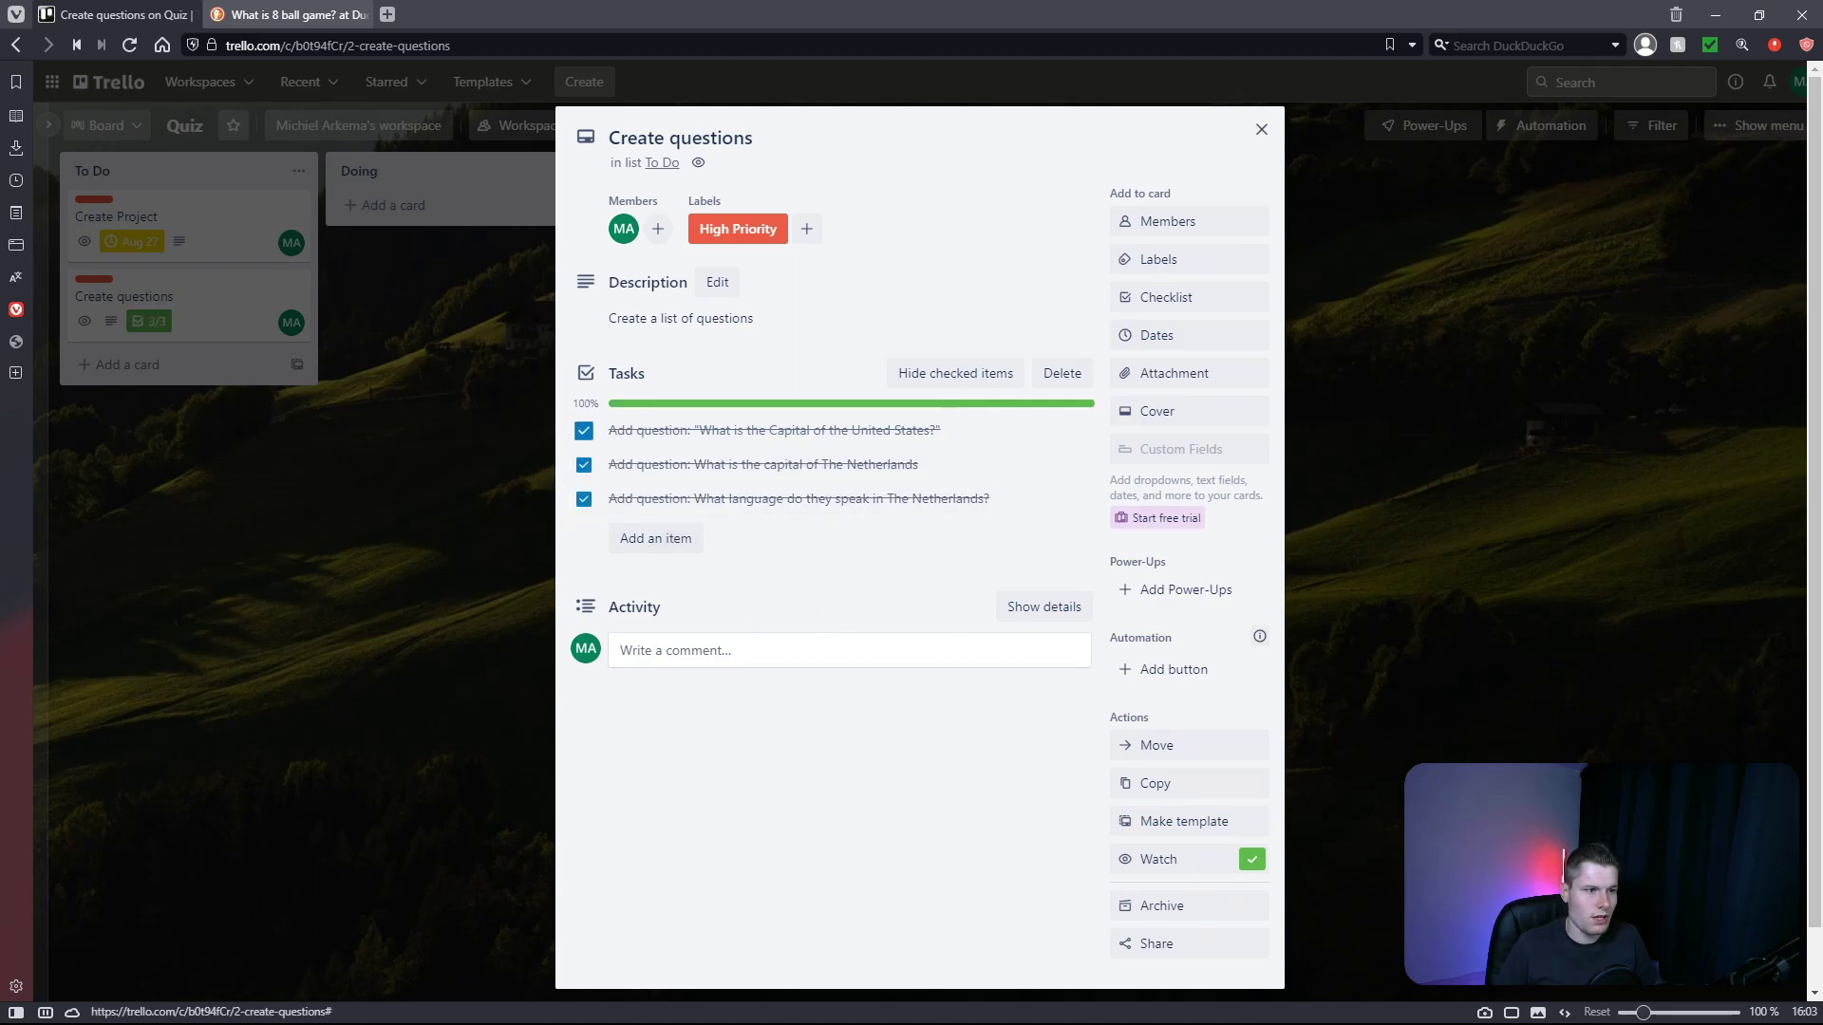
left_click(583, 499)
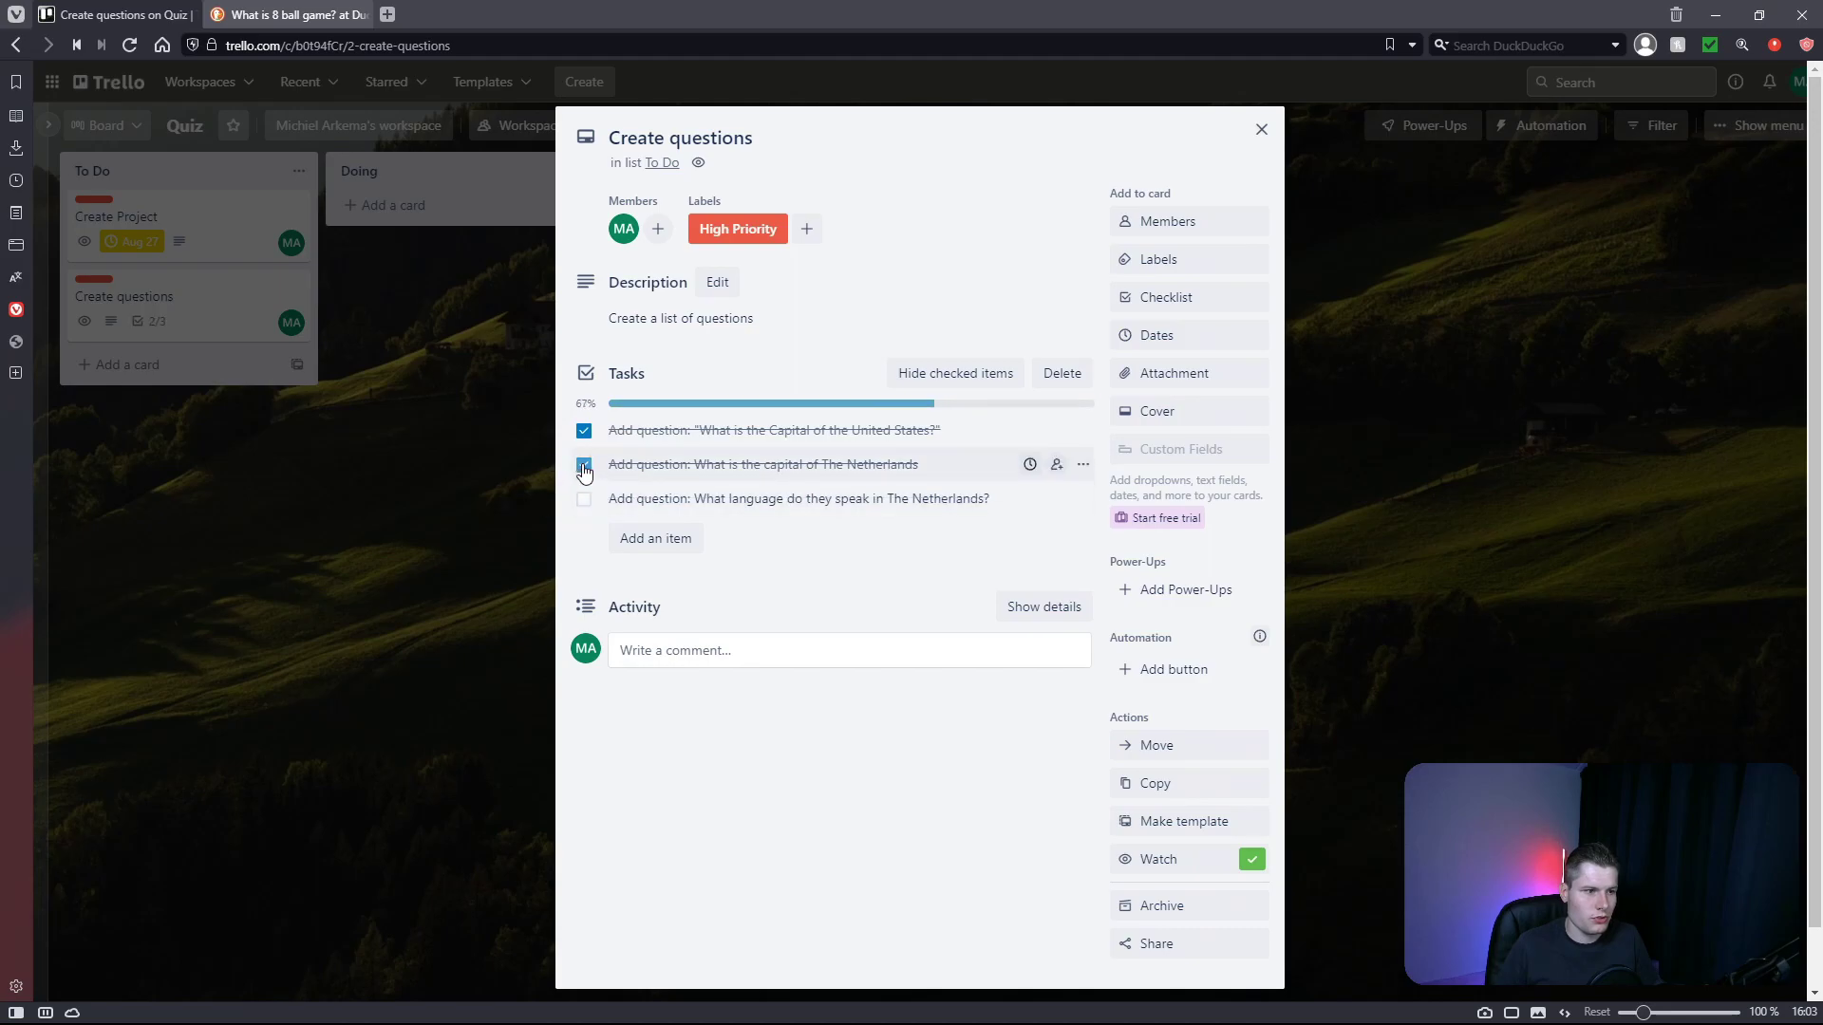
left_click(584, 466)
left_click(584, 431)
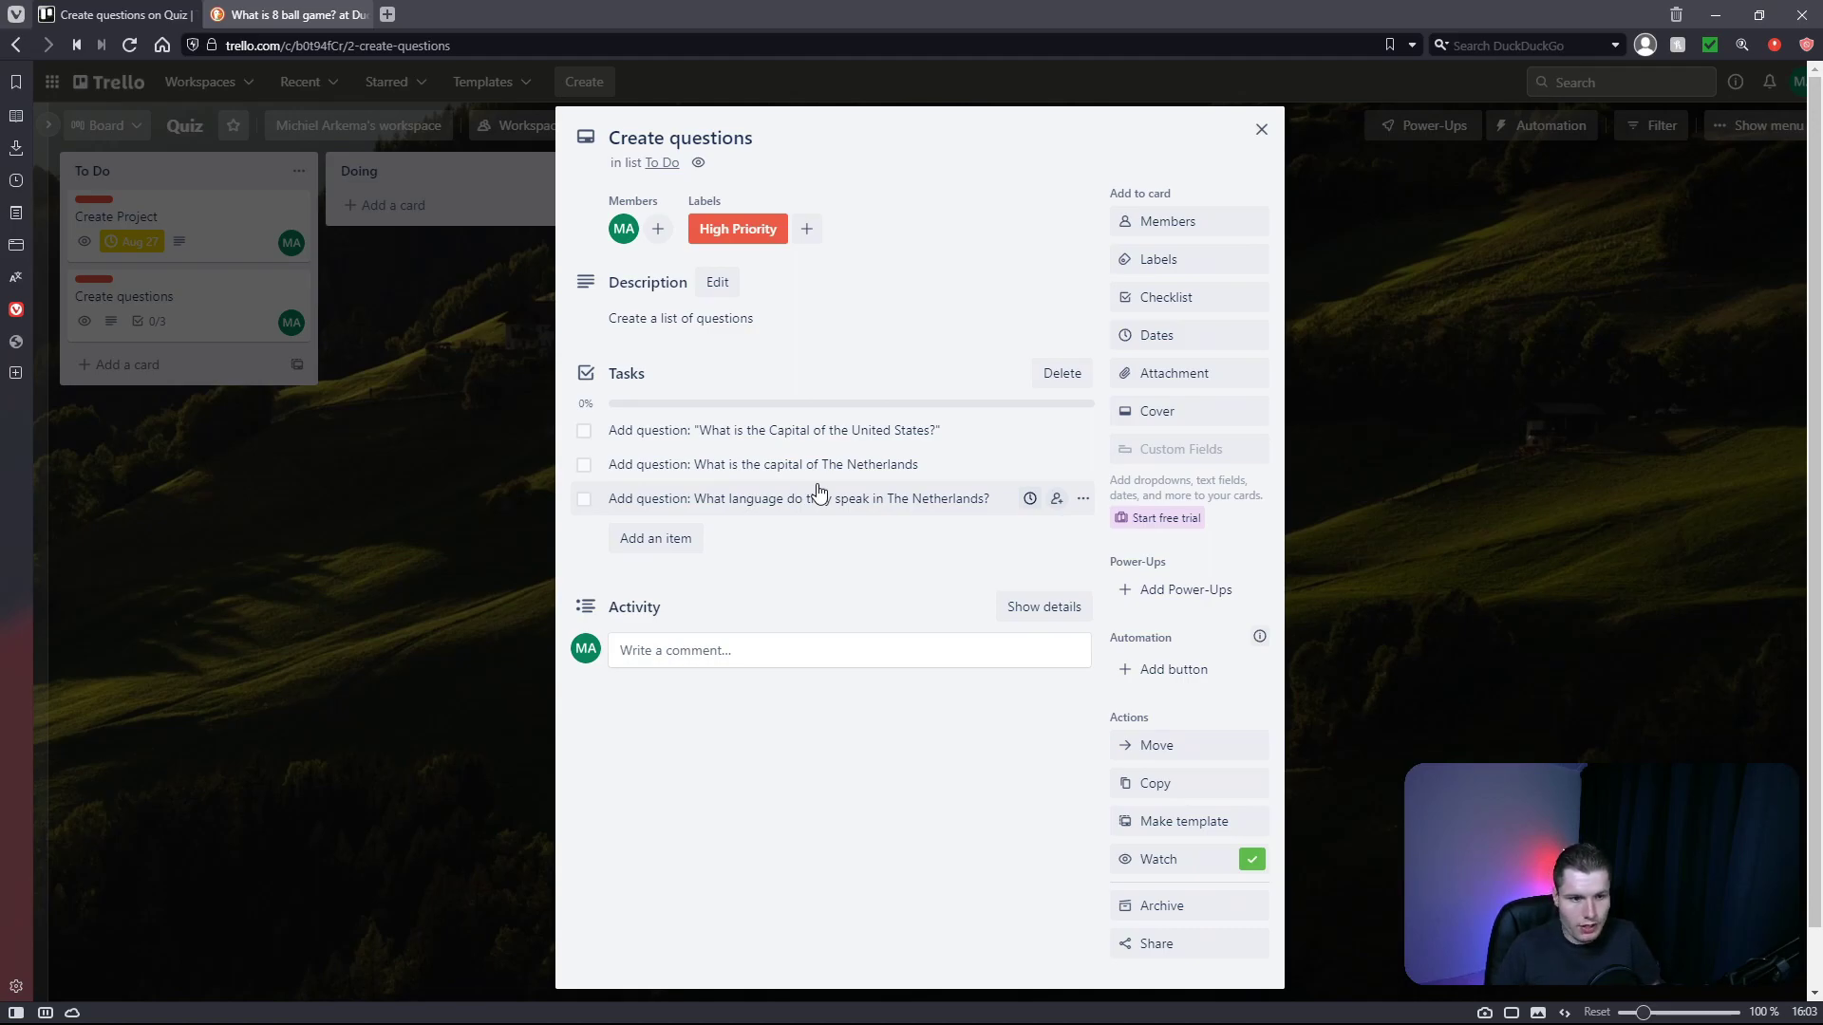
Step: Change the Create questions due time from 4:00 to 10:00 PM
left_click(1151, 335)
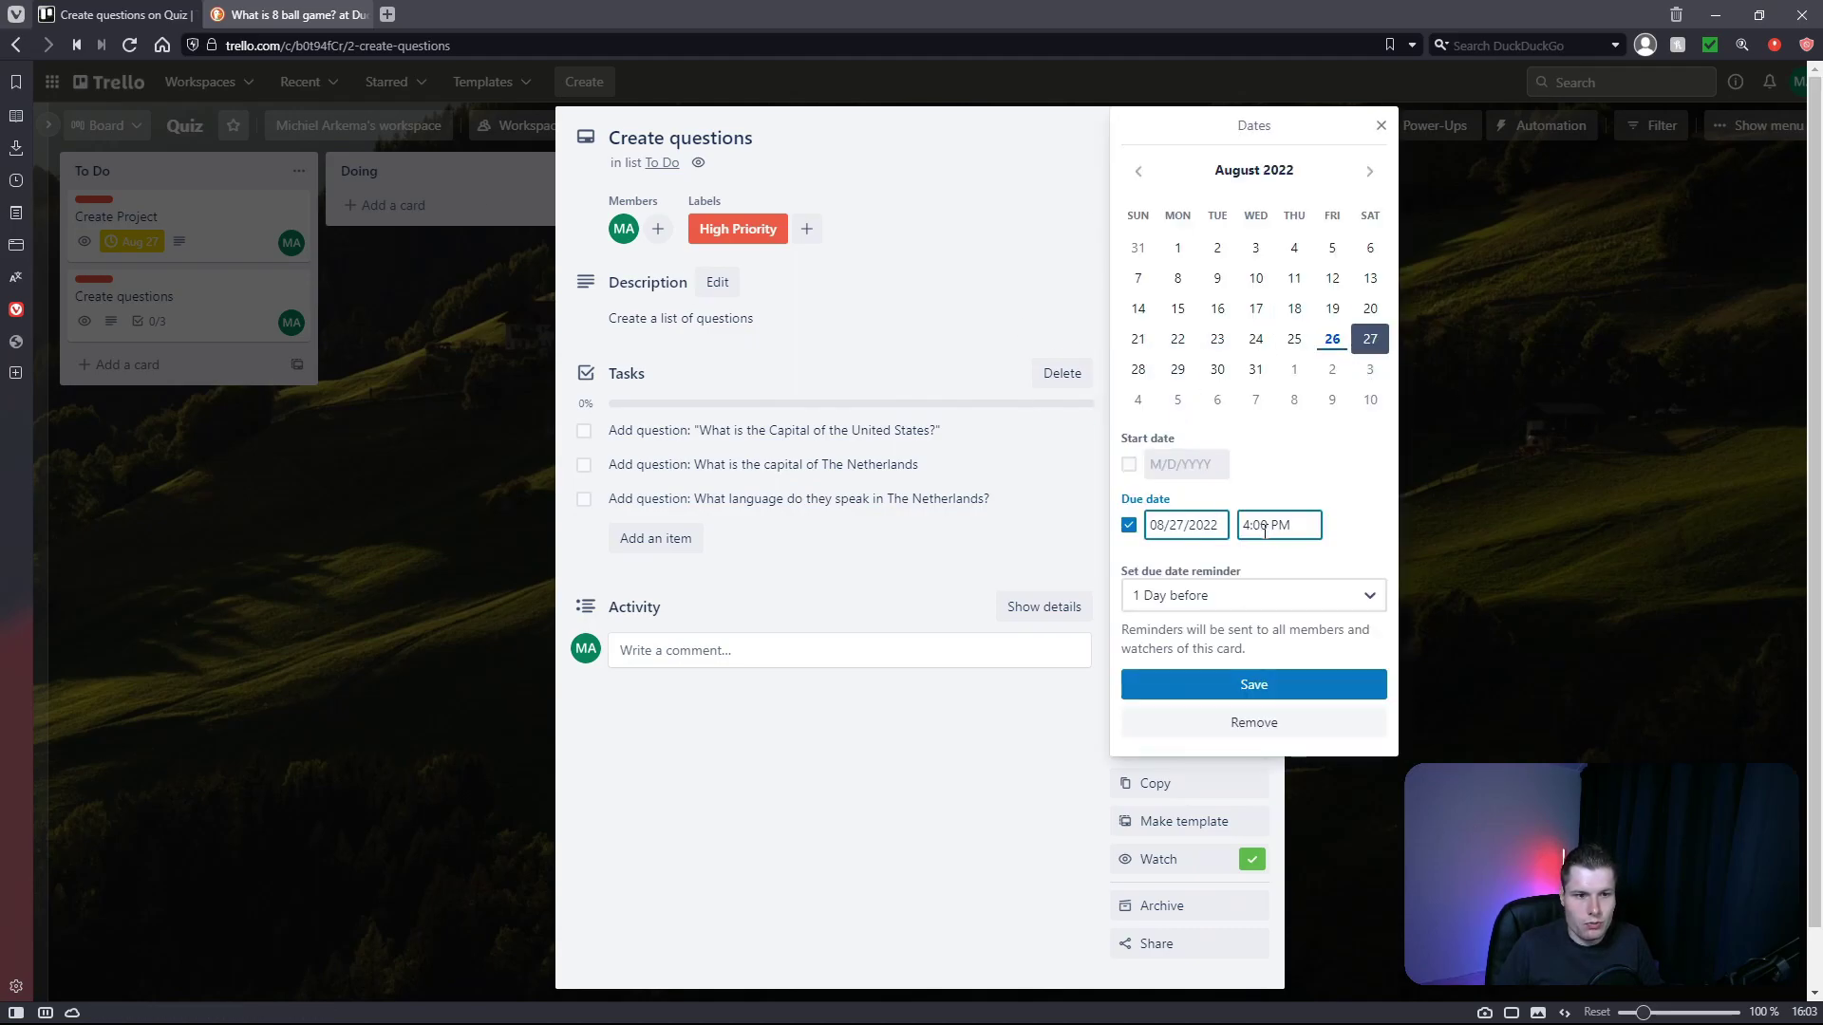
left_click_drag(1268, 525, 1240, 530)
key("BackSpace")
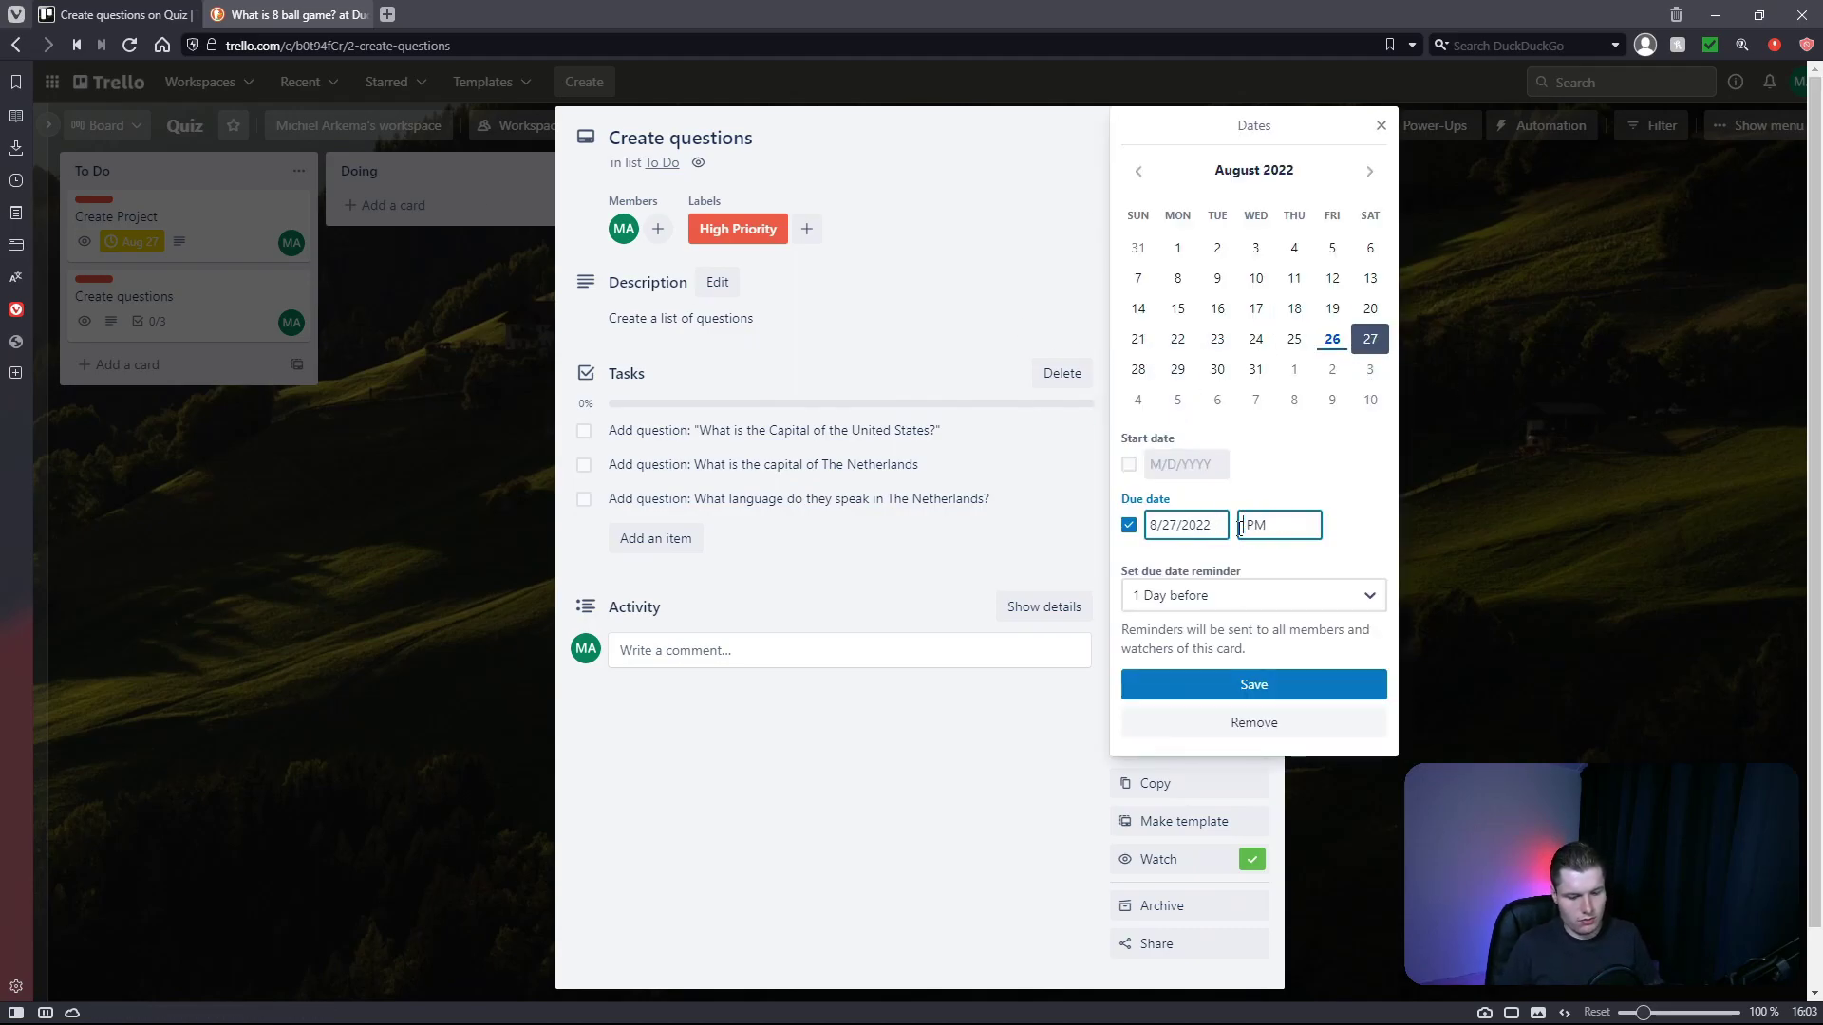
type("10:00")
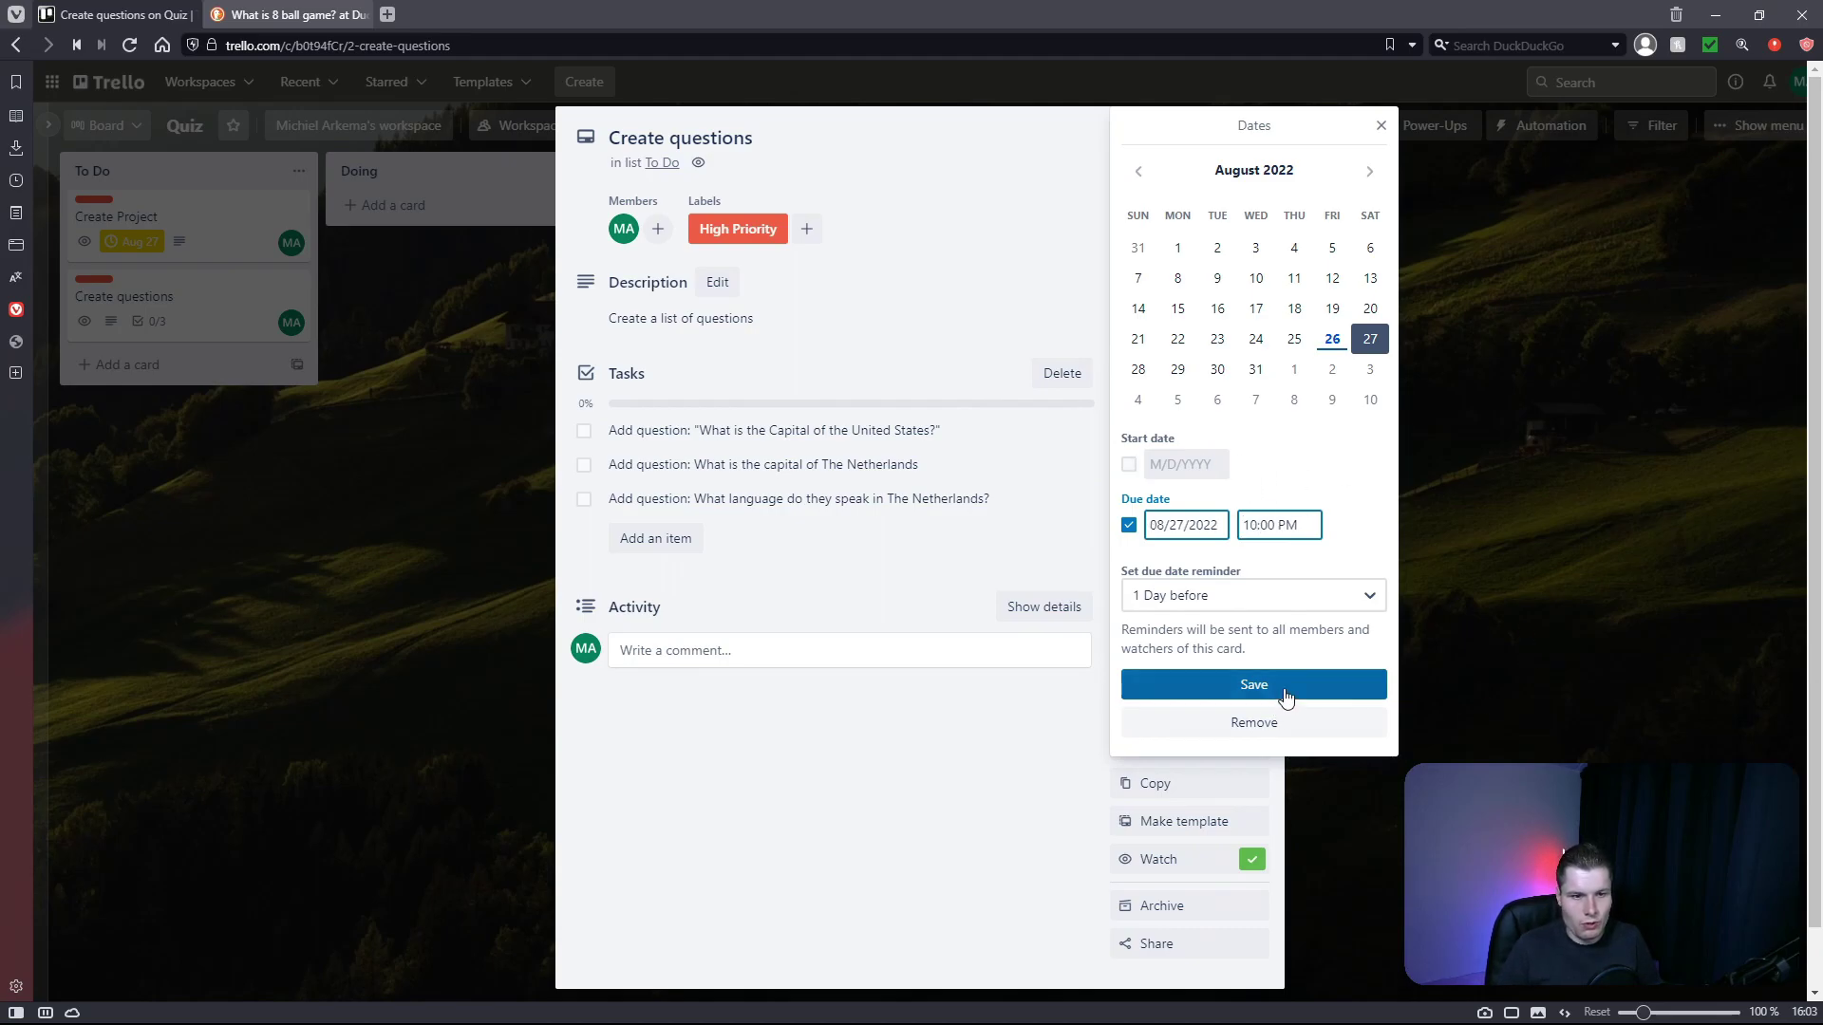
left_click(1285, 698)
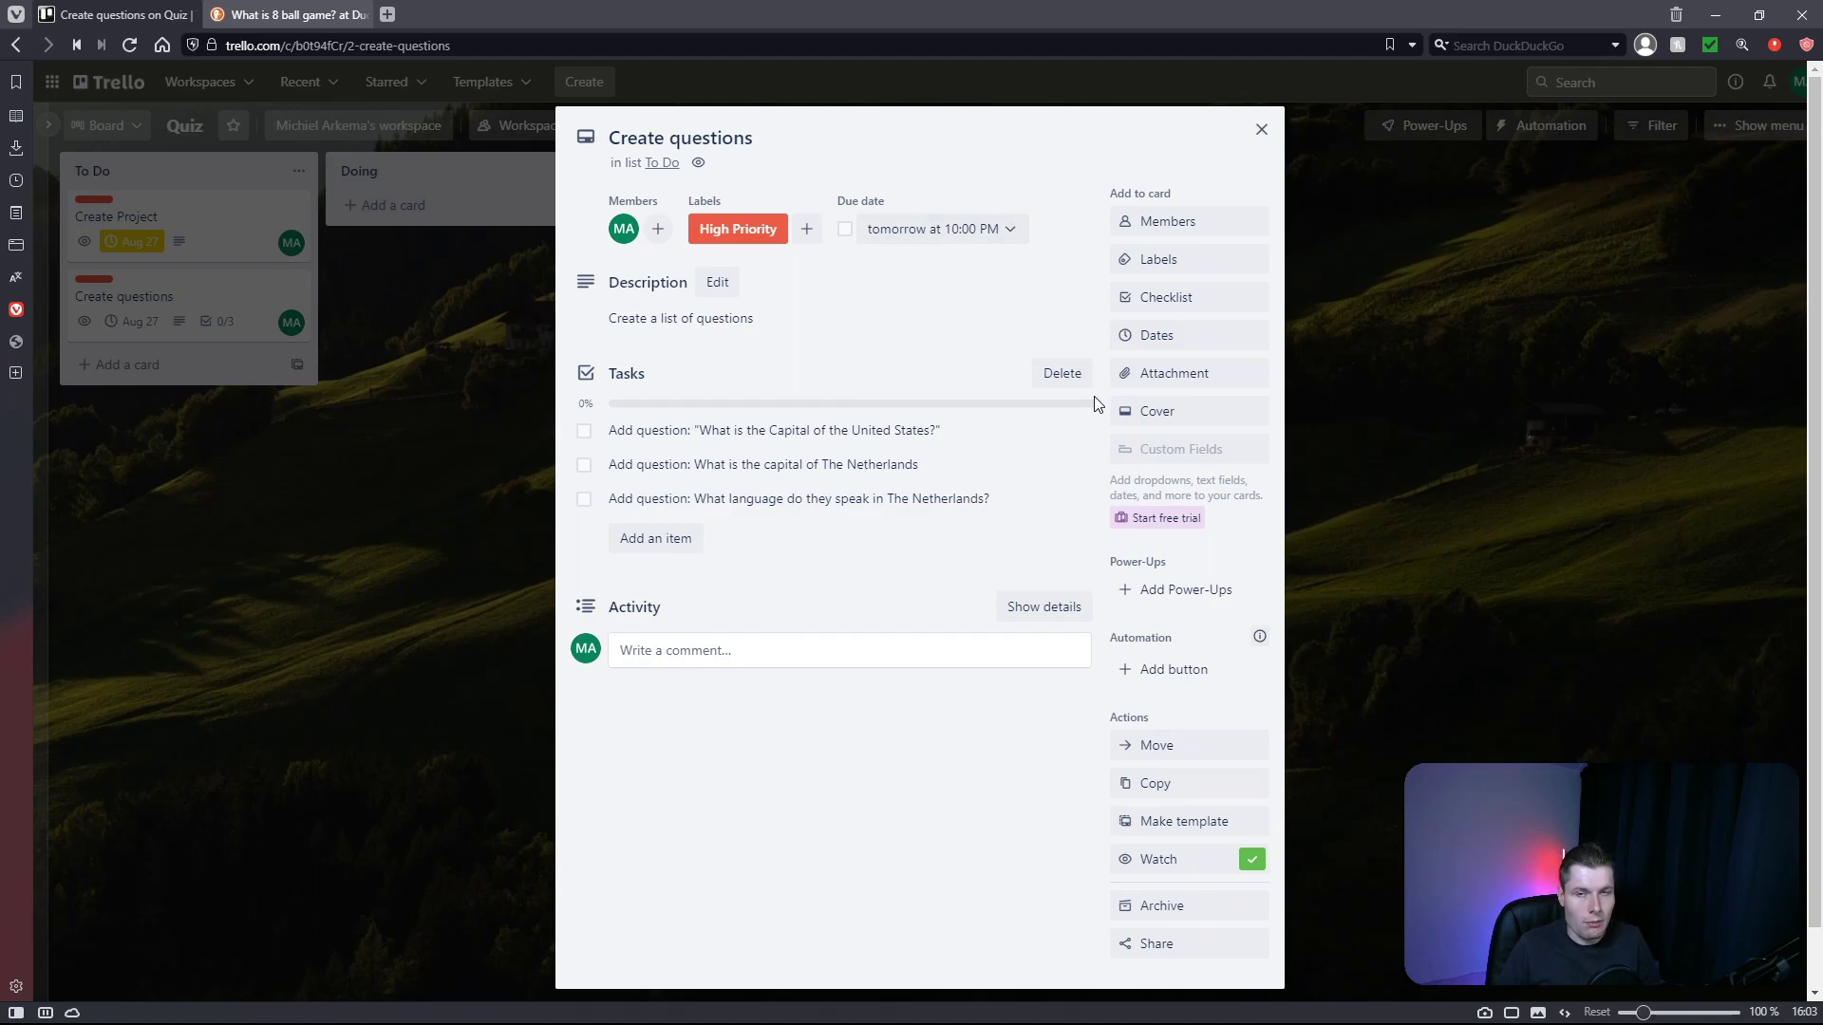
Step: Mark the card's due date as complete
left_click(844, 228)
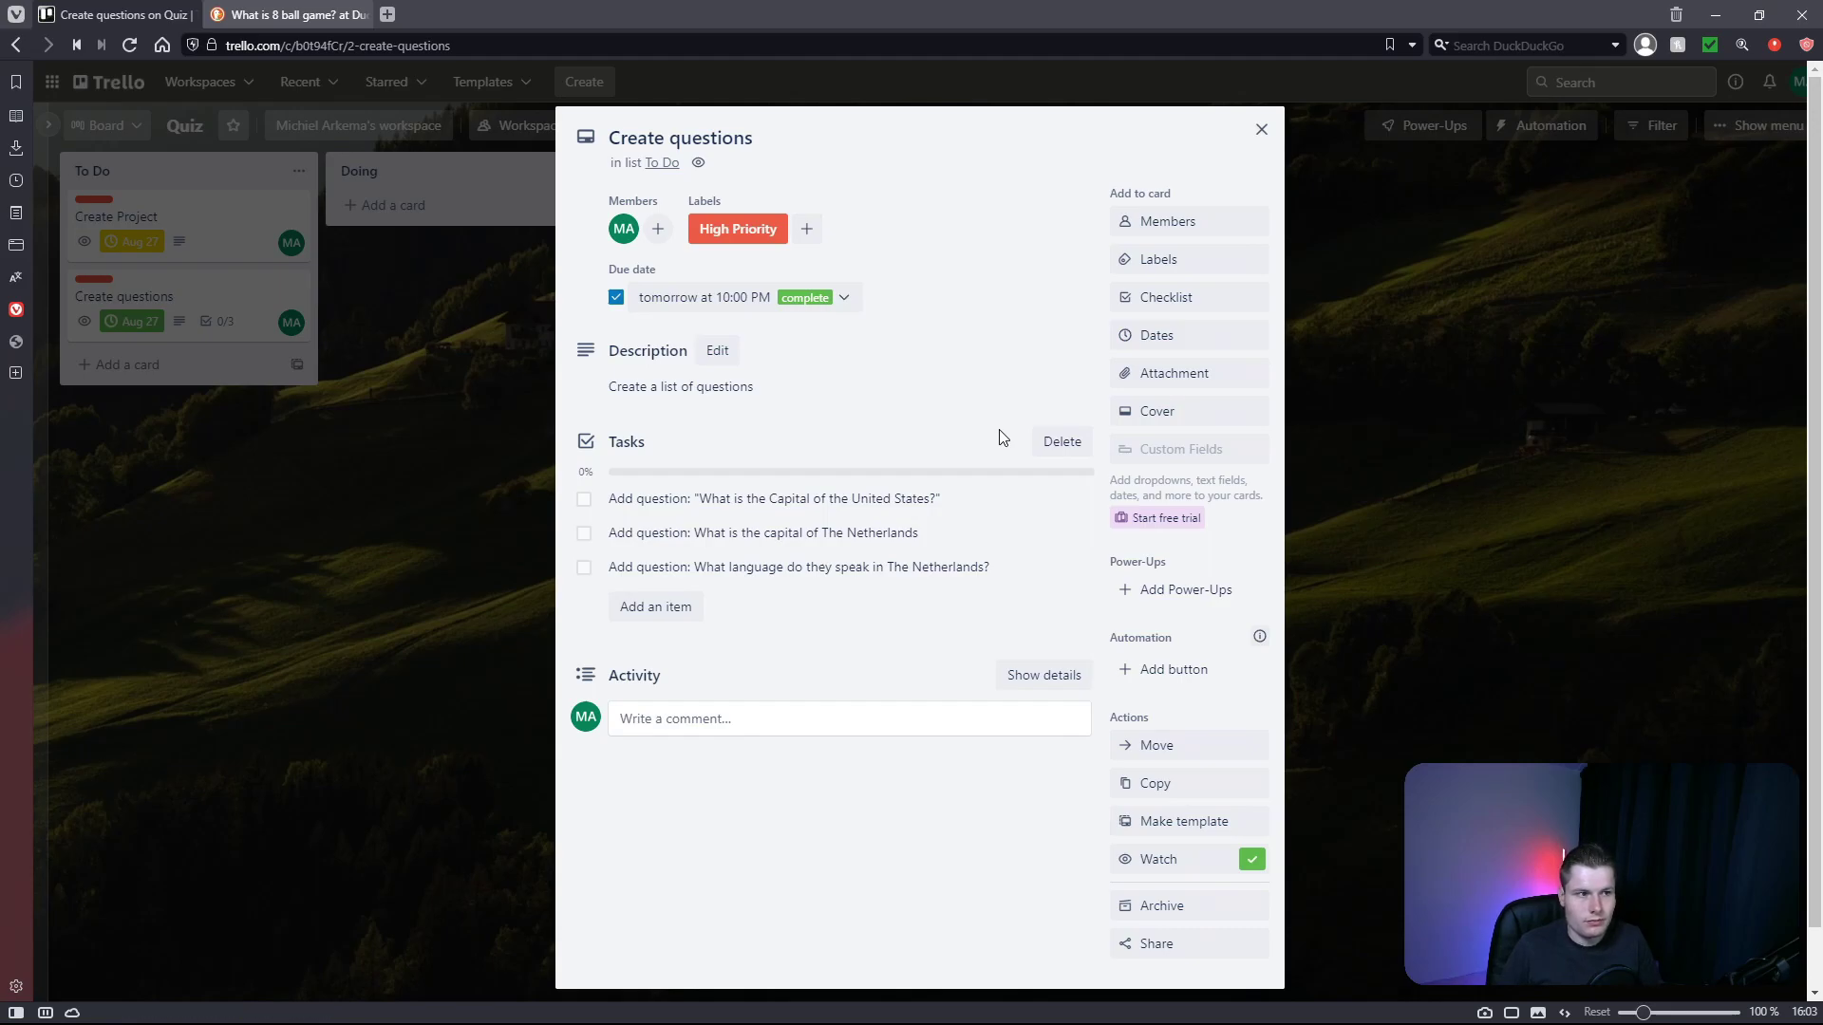
left_click(616, 297)
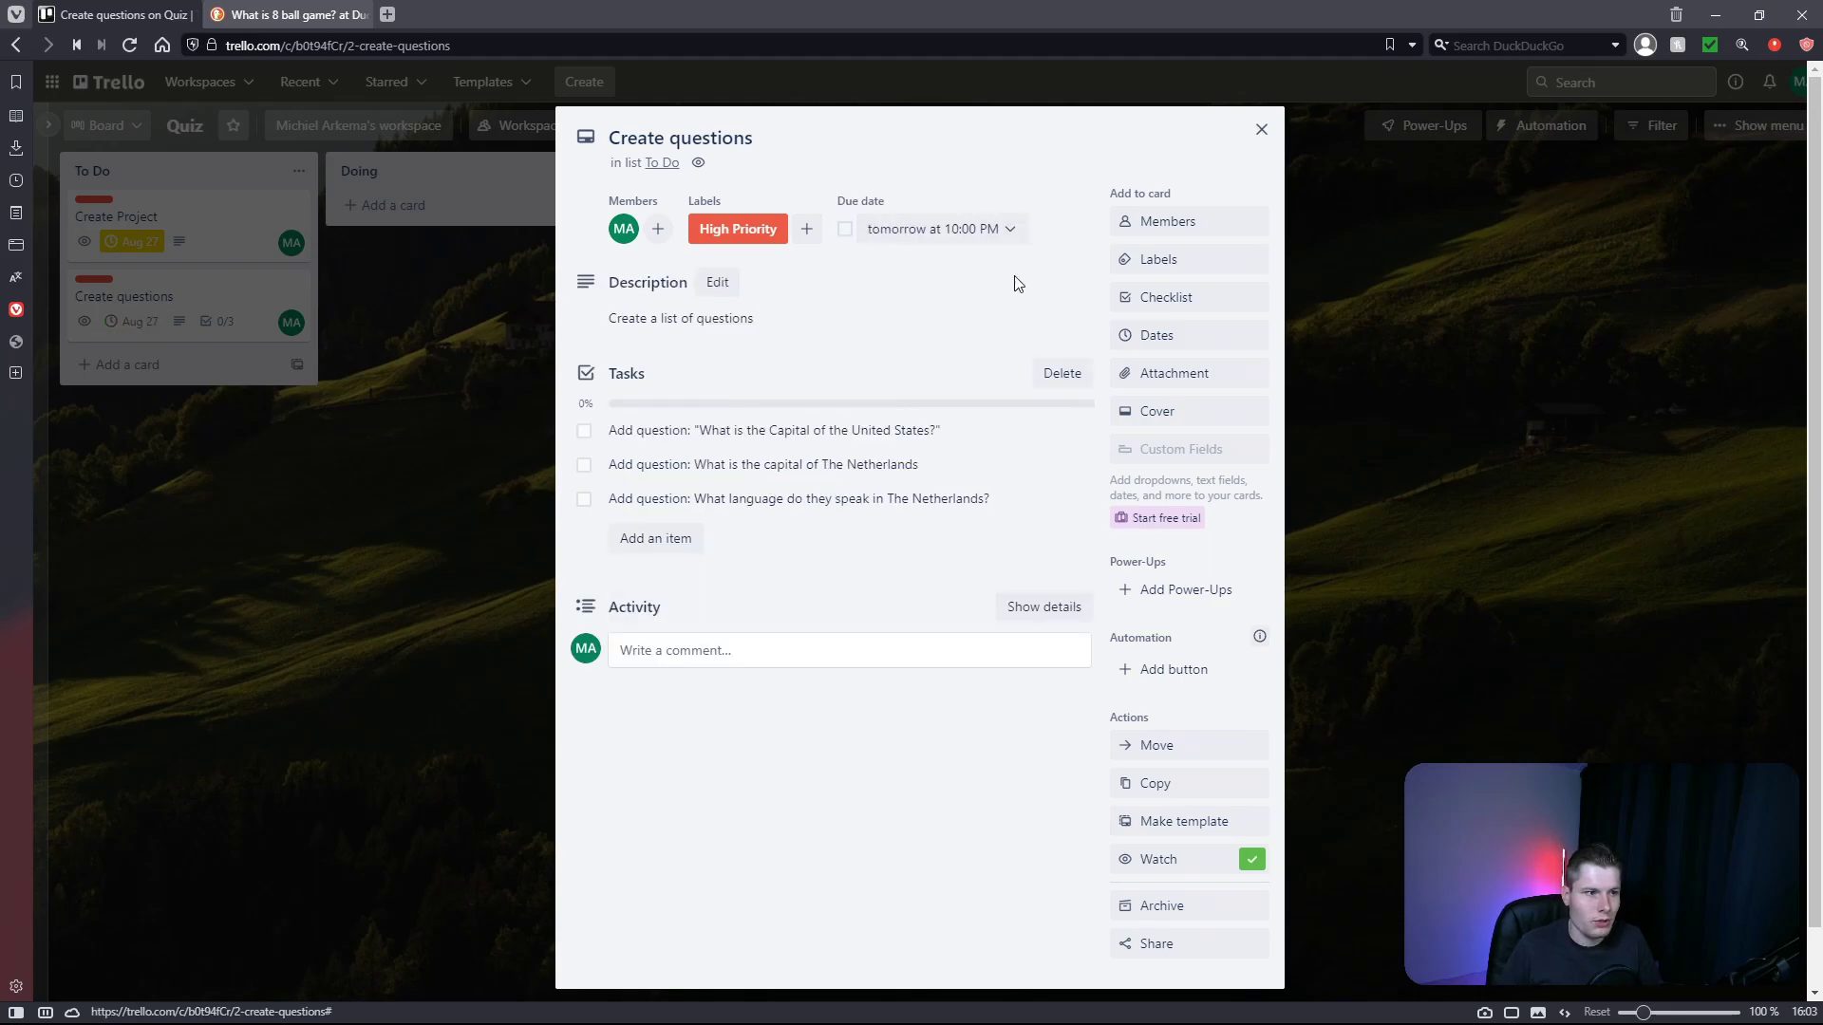
left_click(844, 229)
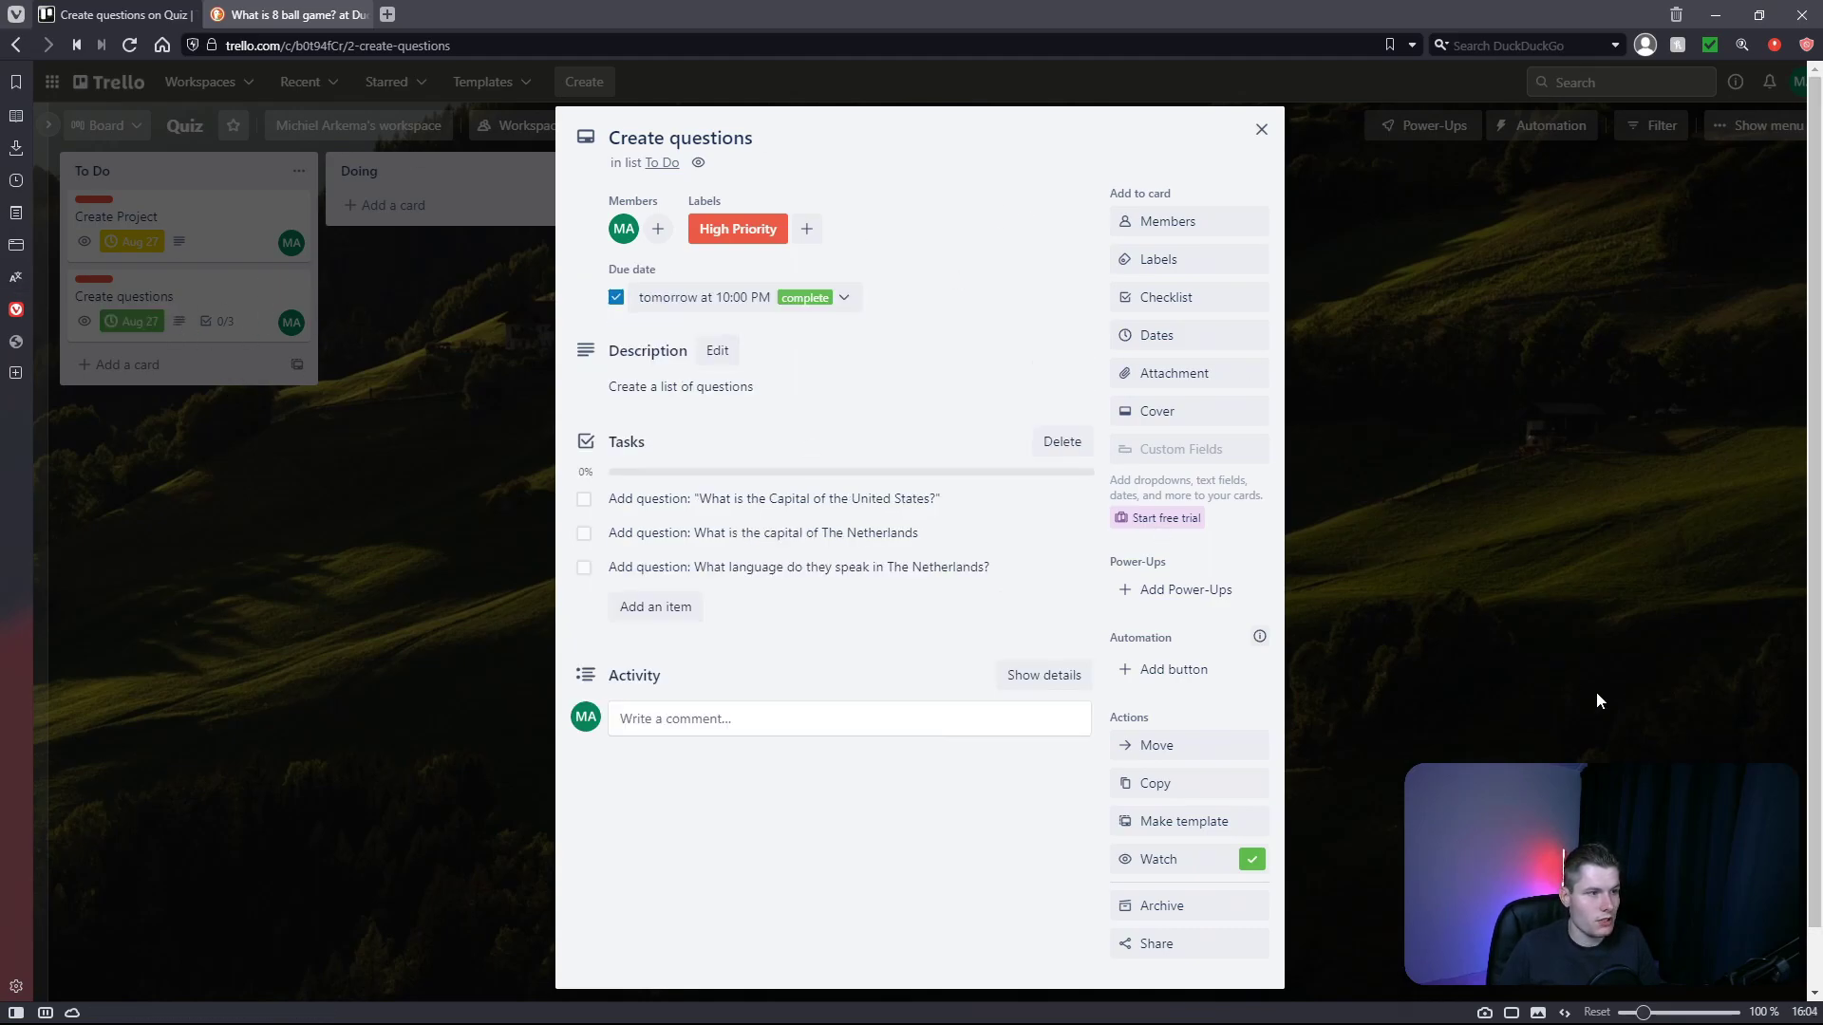
Step: Clear the due date's complete checkmark, then close the card to return to the board
left_click(617, 298)
scroll(842, 447, "down", 1)
scroll(436, 379, "up", 1)
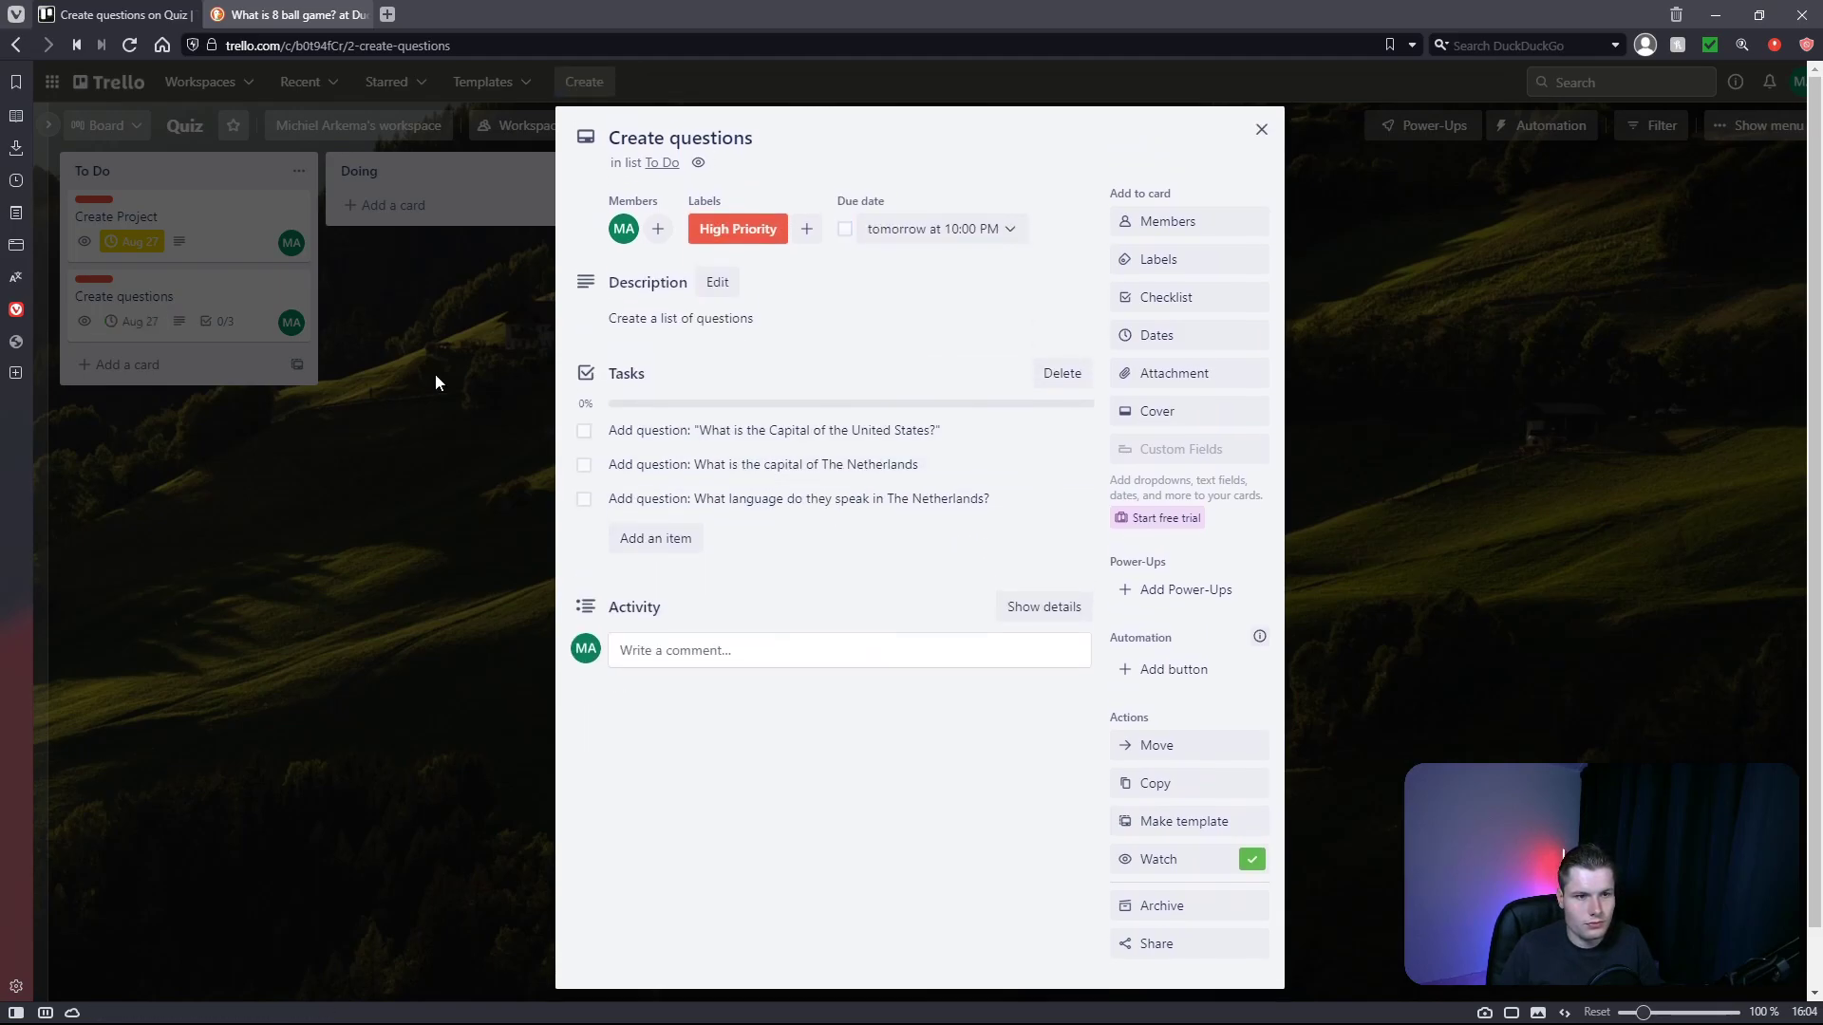
left_click(1261, 129)
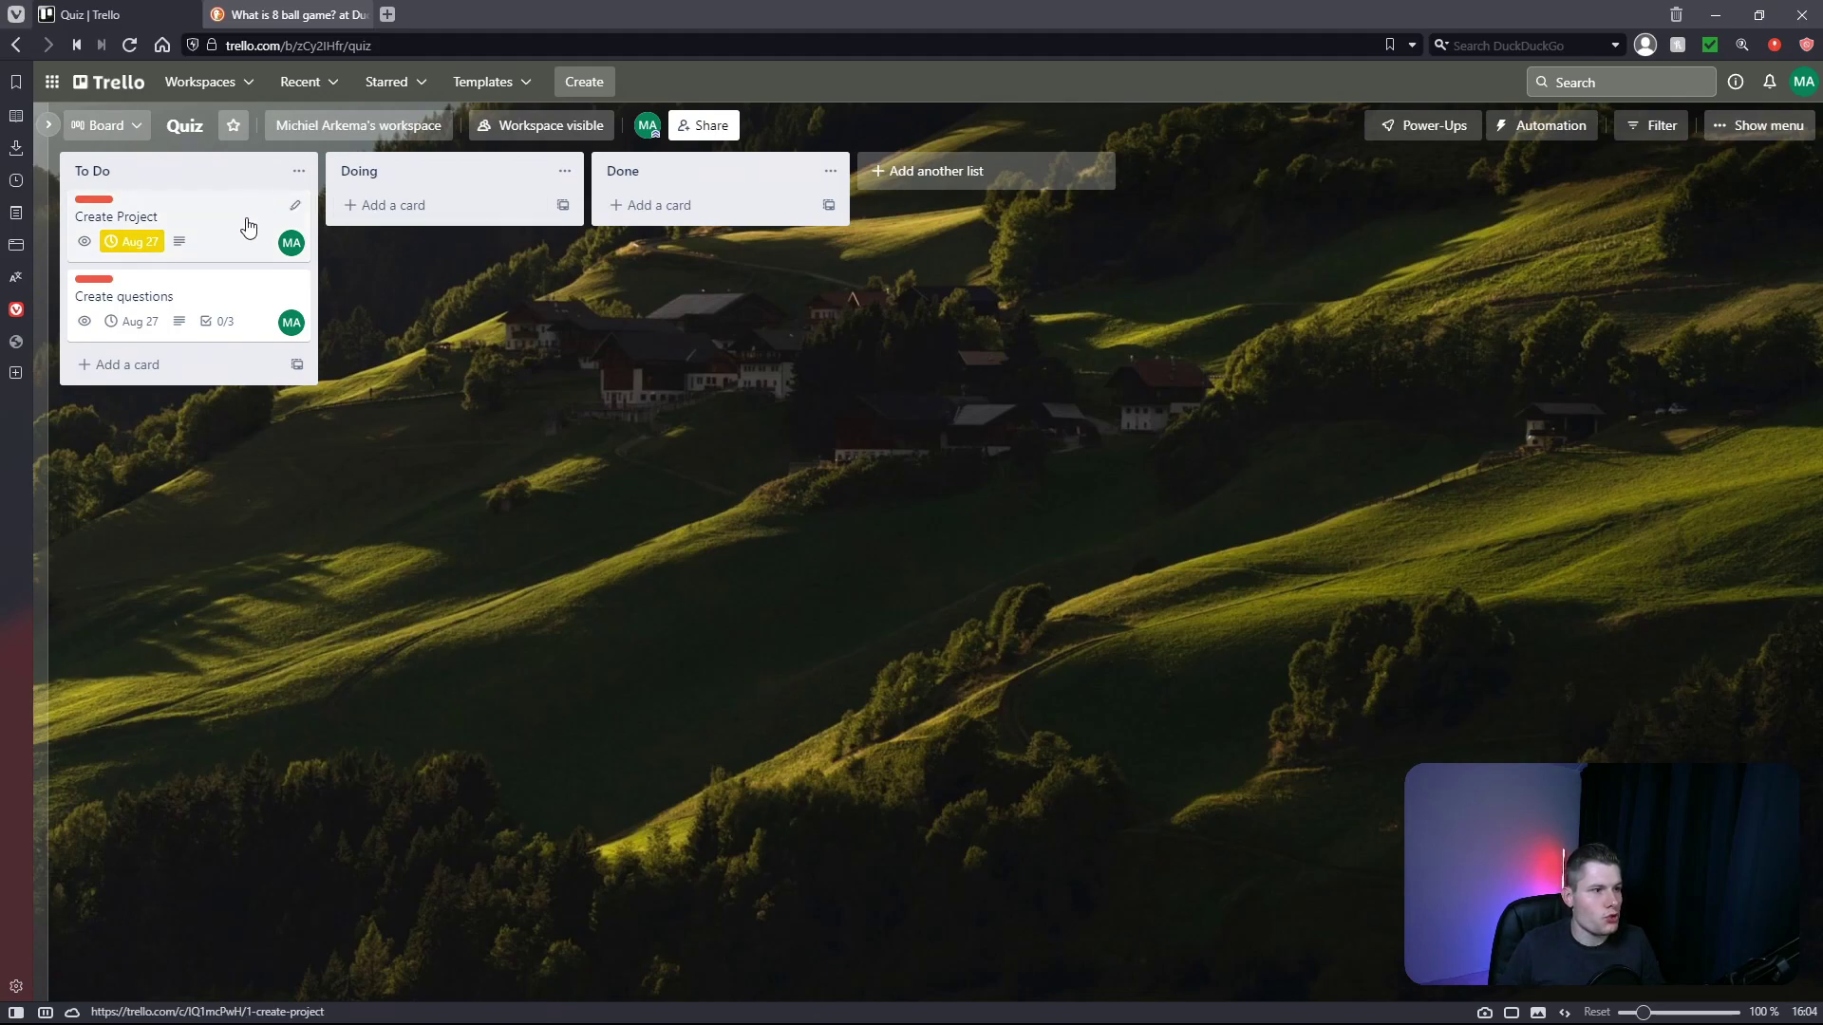
Step: Drag Create Project and Create questions into Done, then back to To Do in that order
left_click_drag(244, 228, 877, 376)
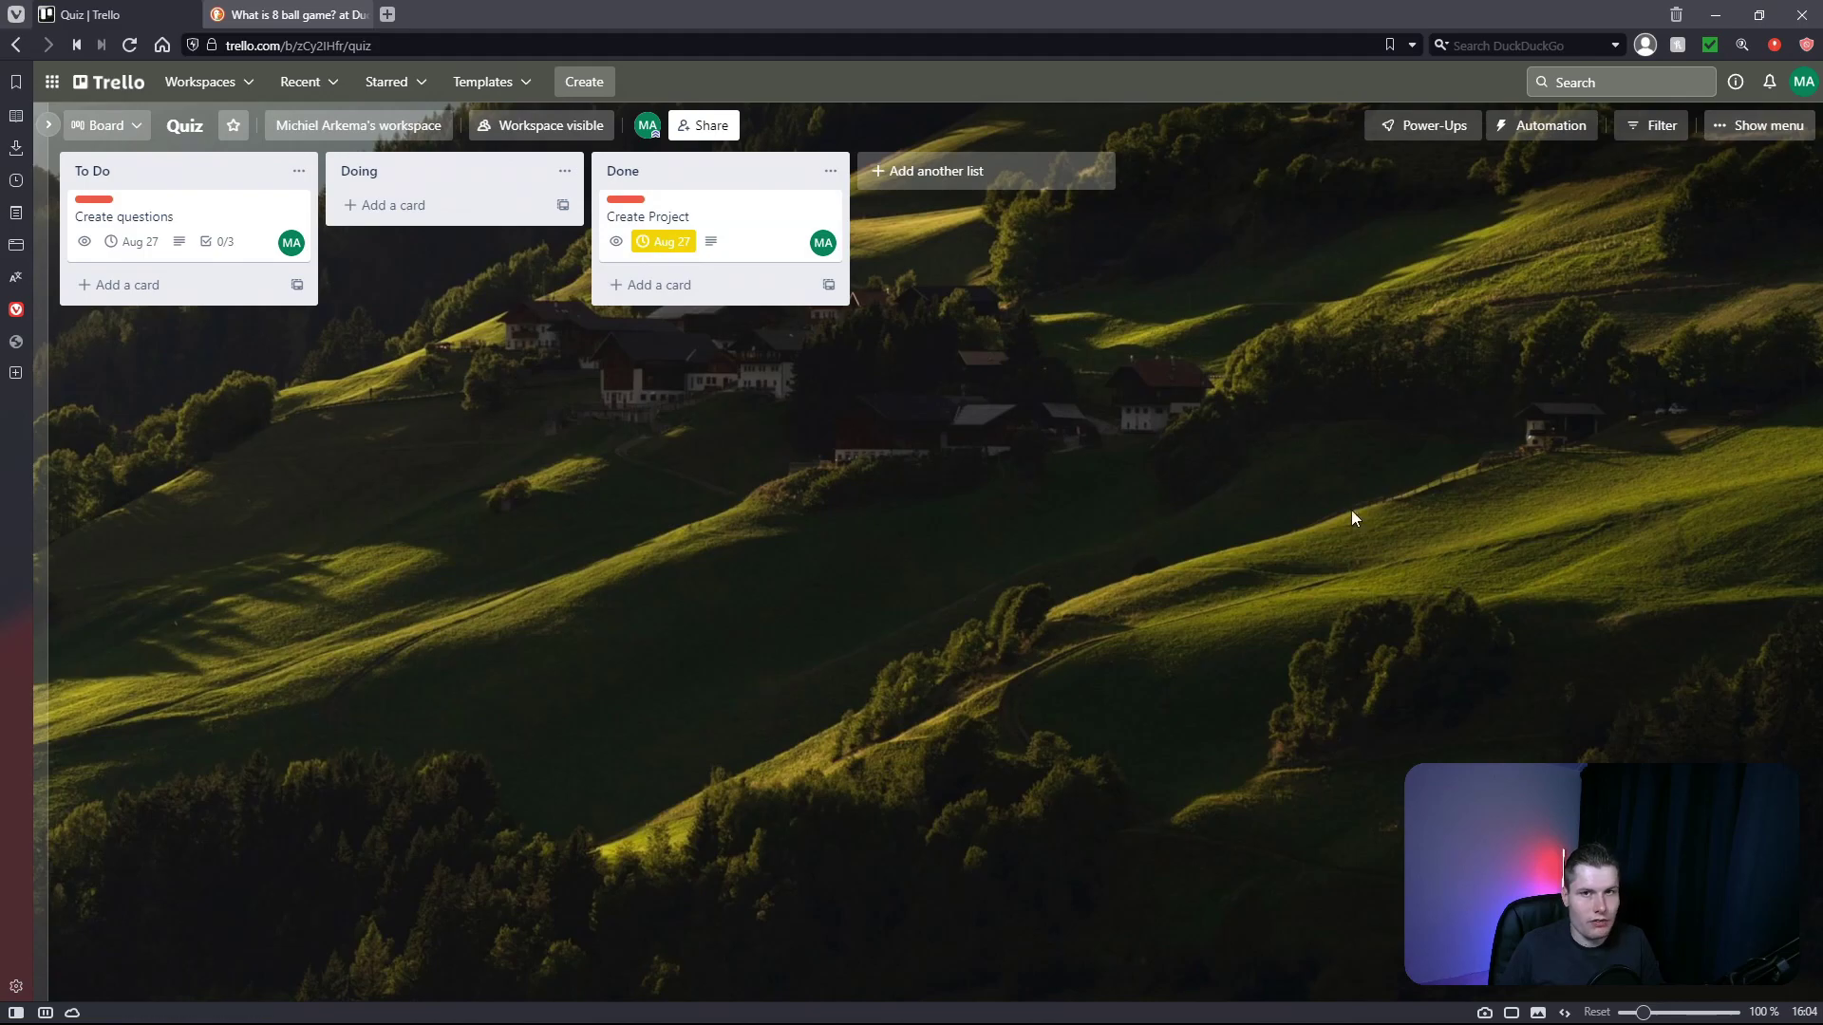
left_click_drag(203, 214, 717, 296)
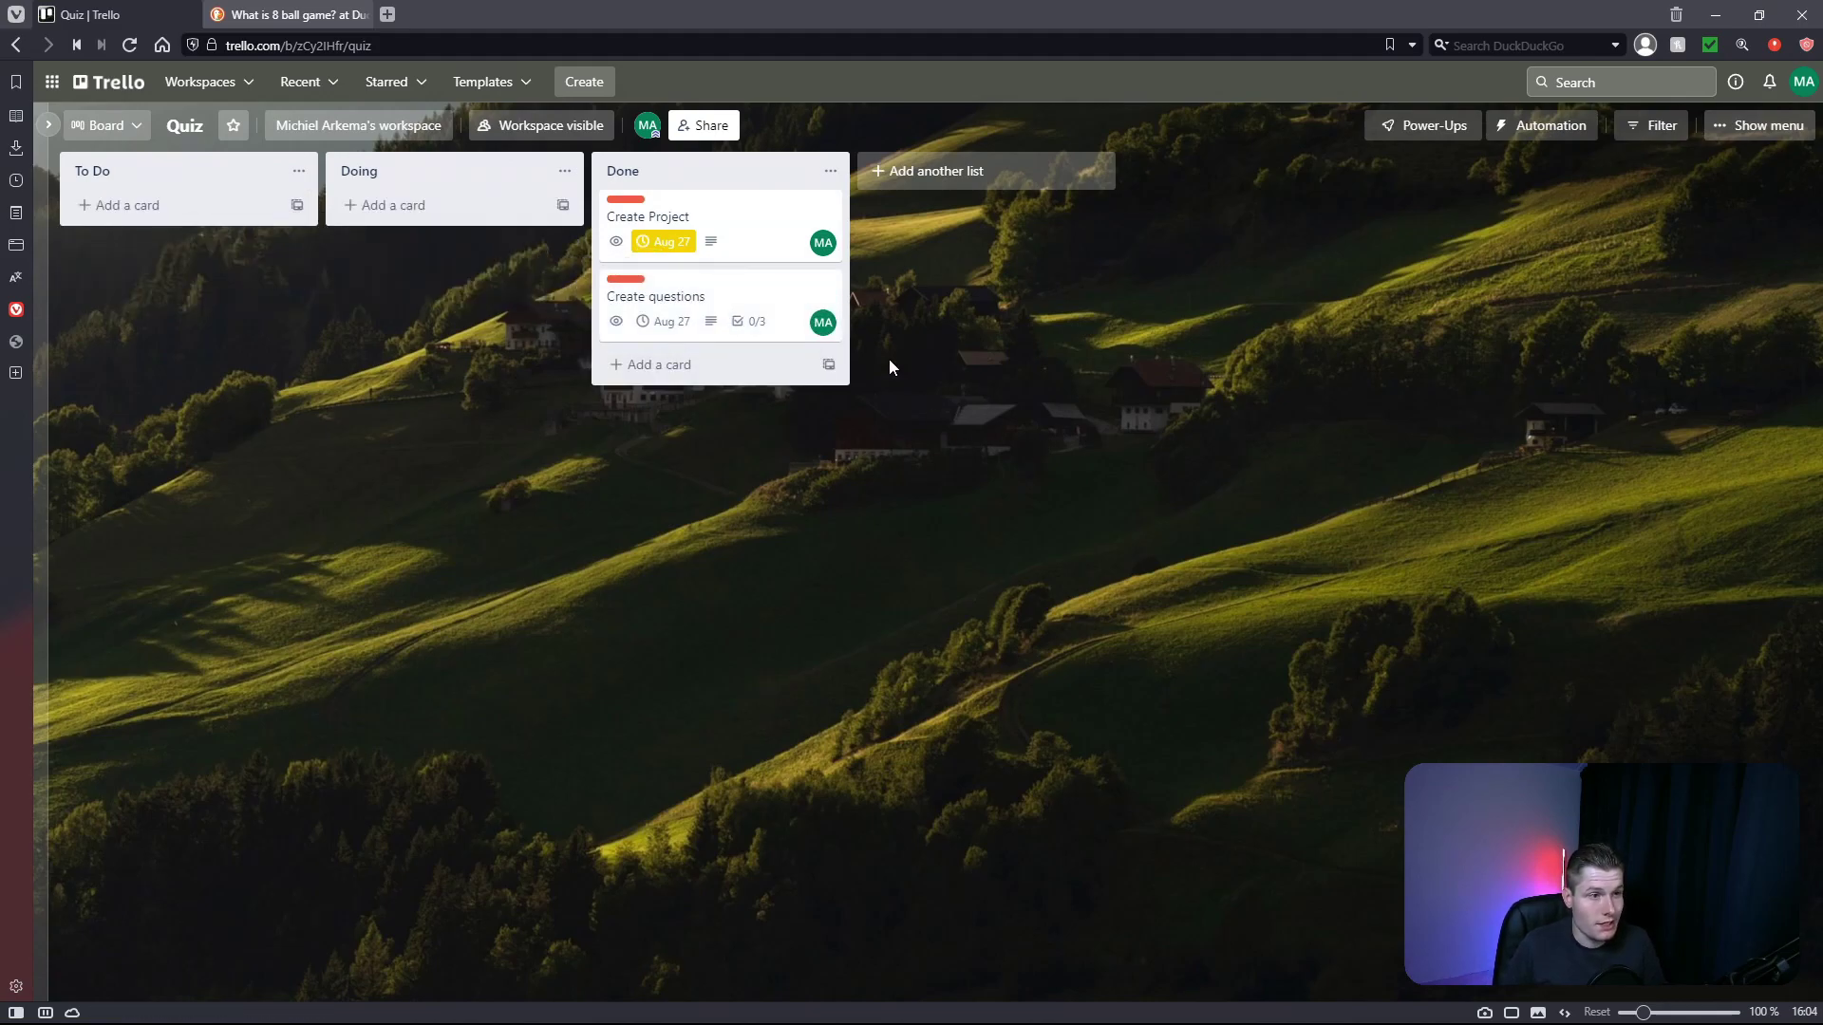
left_click_drag(737, 254, 190, 228)
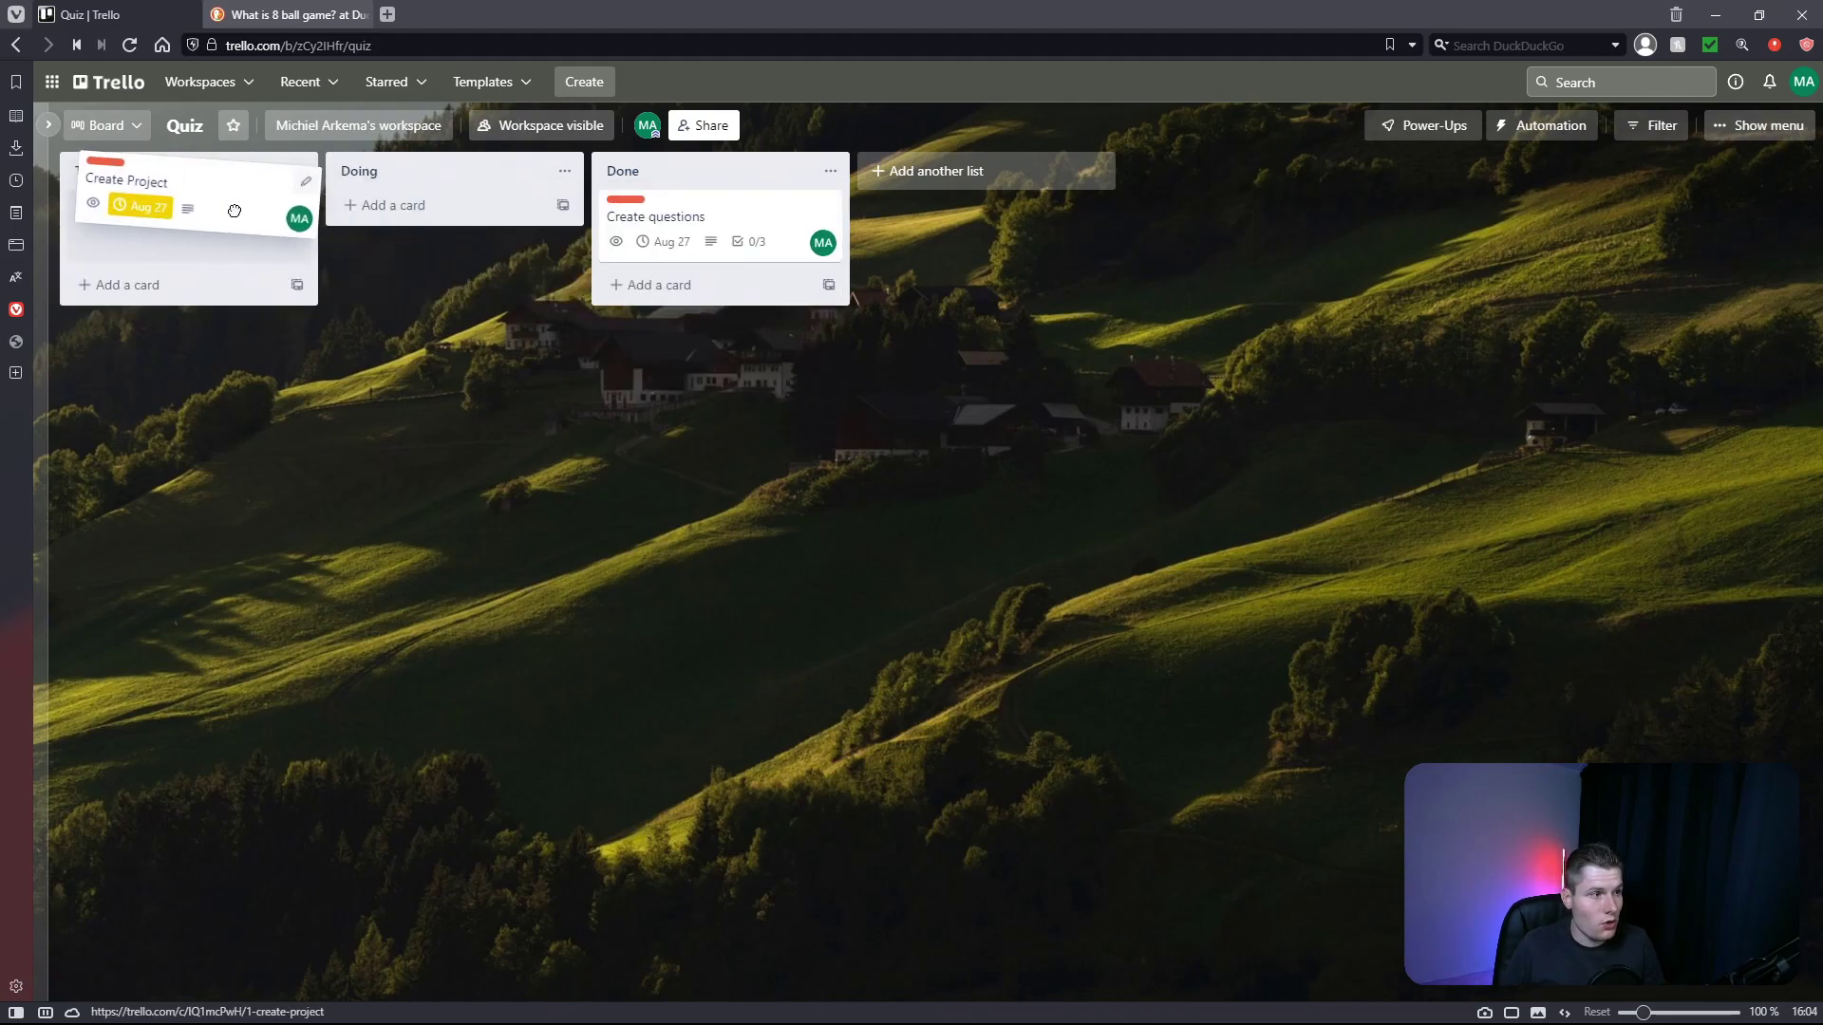
left_click_drag(779, 269, 276, 337)
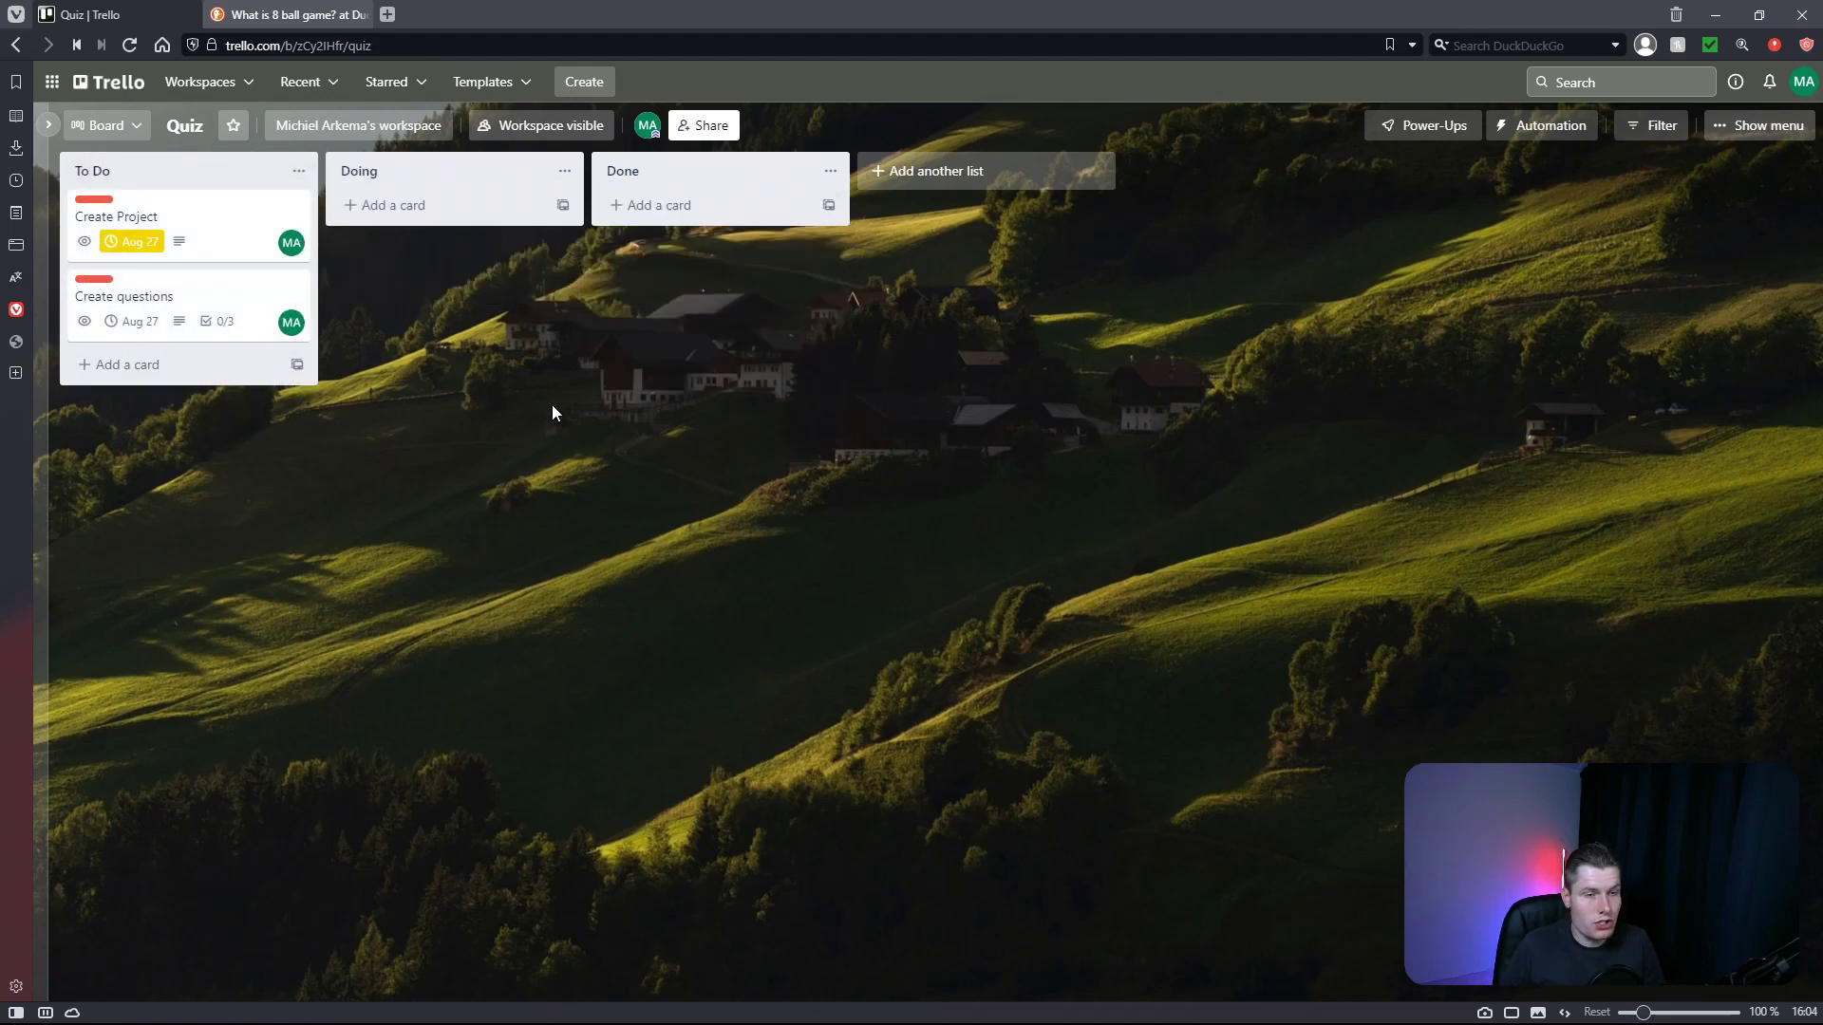